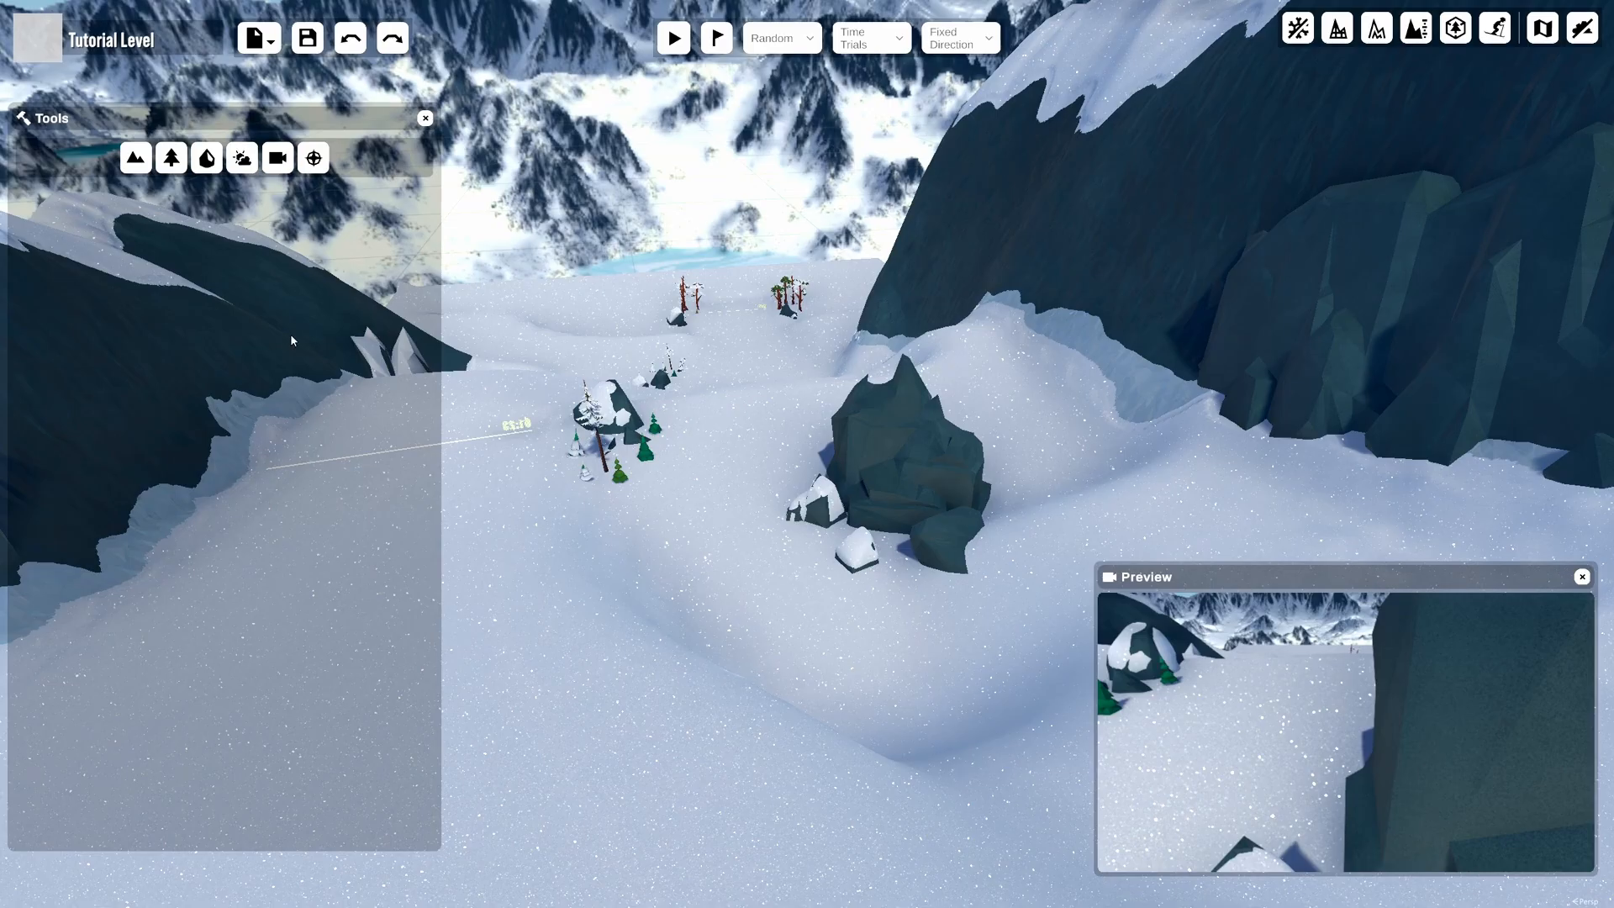
# Carve a wide round pit around the central rocks with the flatten brush at height 891.396 and size 10
pyautogui.click(206, 159)
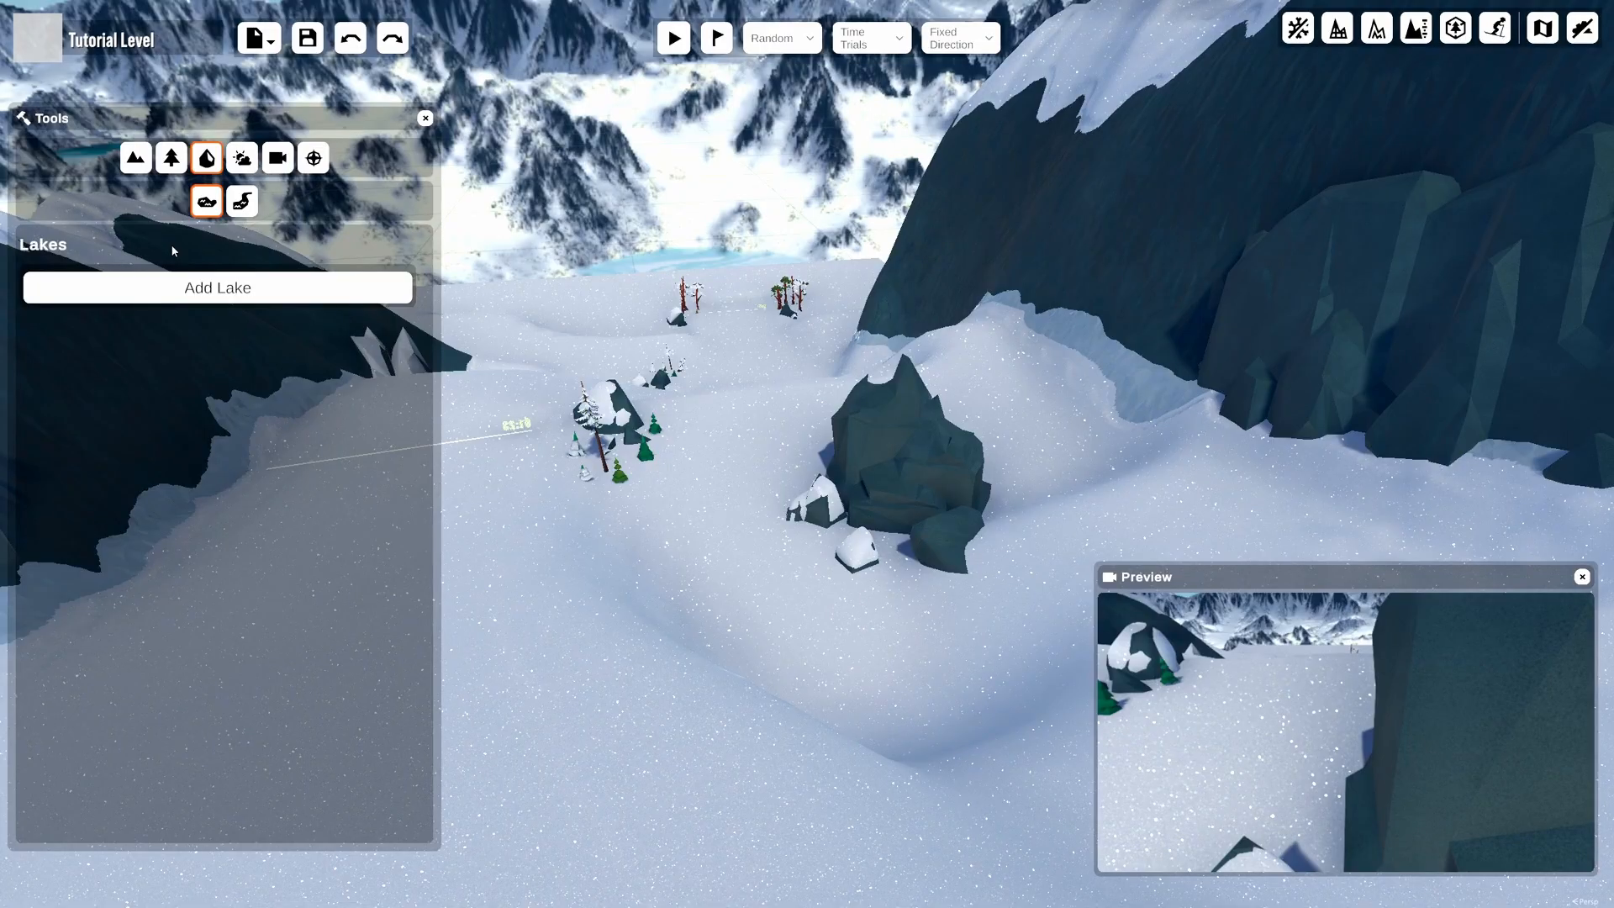
pyautogui.click(137, 161)
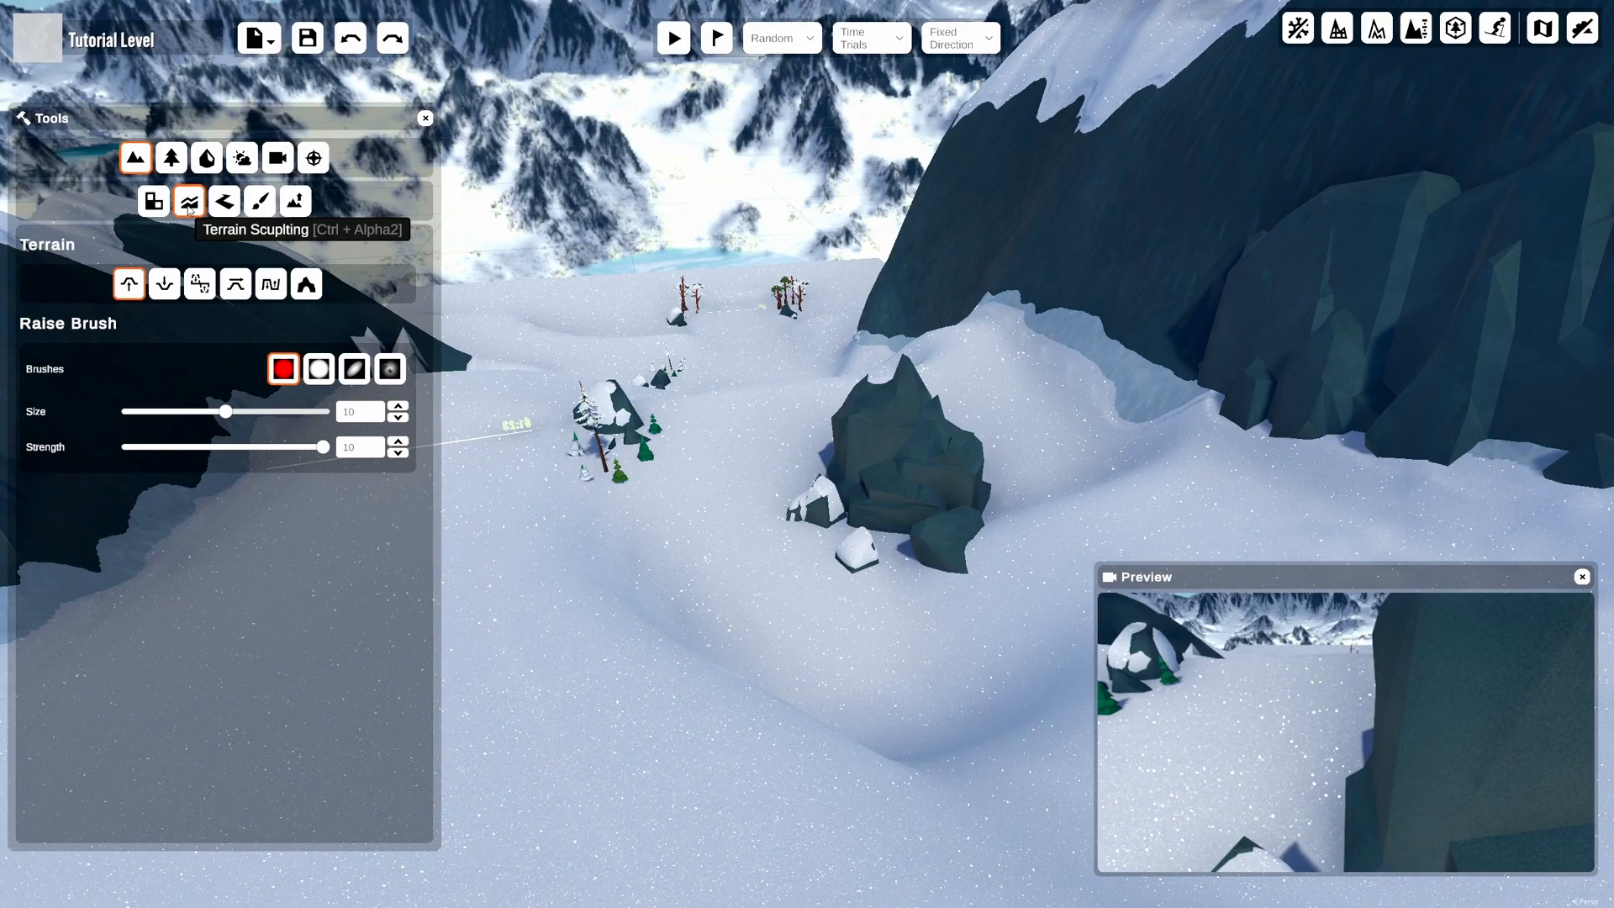
pyautogui.click(206, 287)
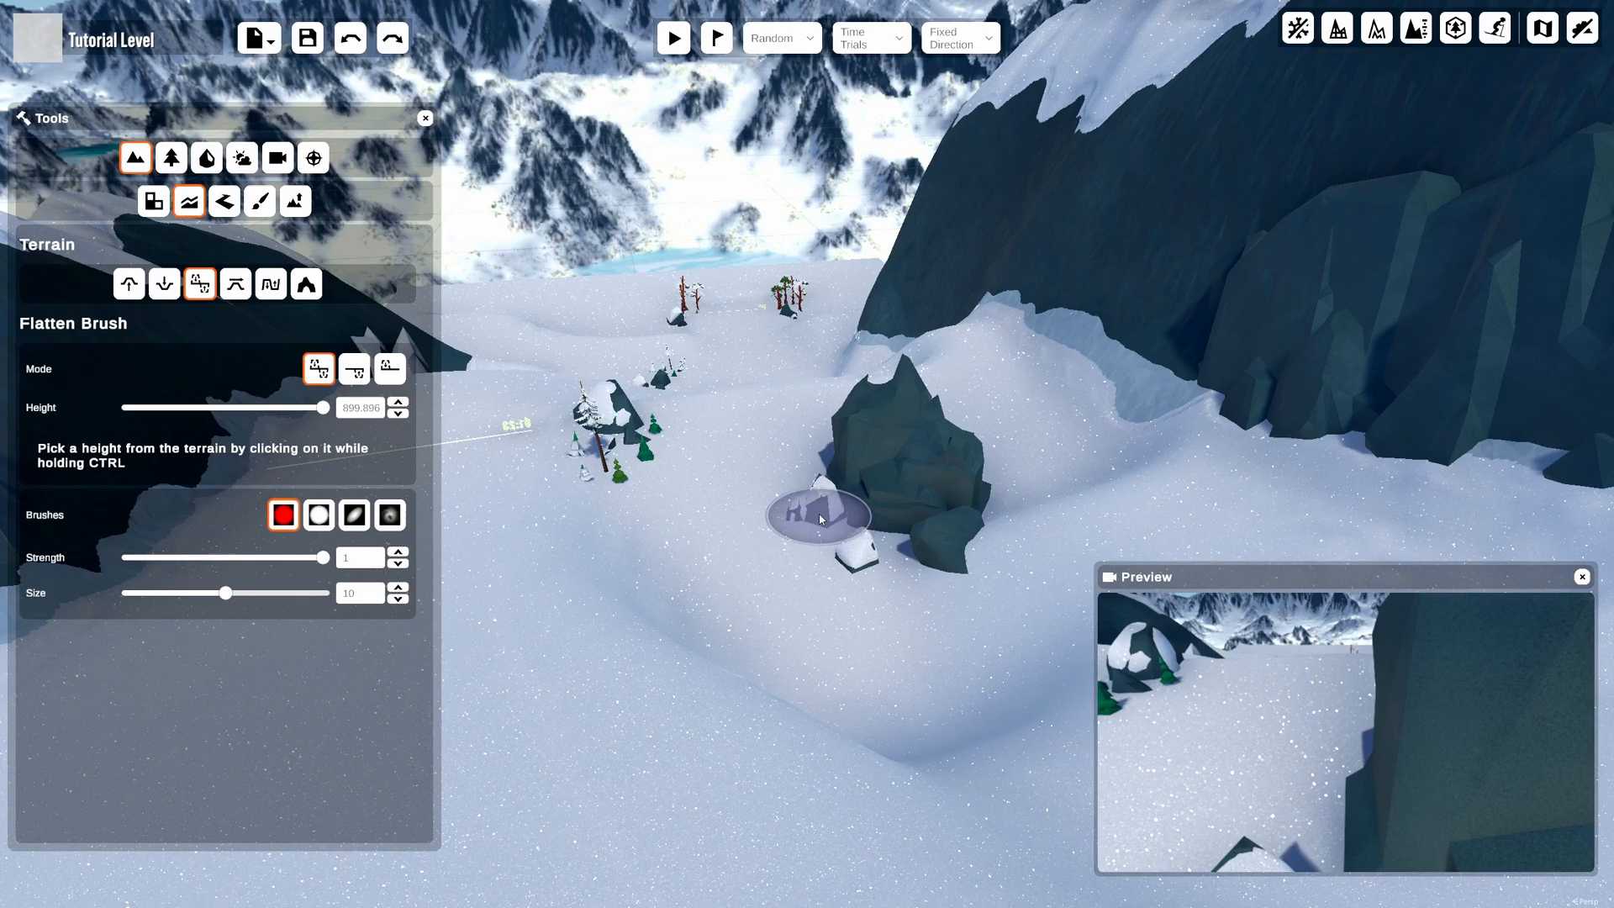
pyautogui.scroll(-1, 829, 511)
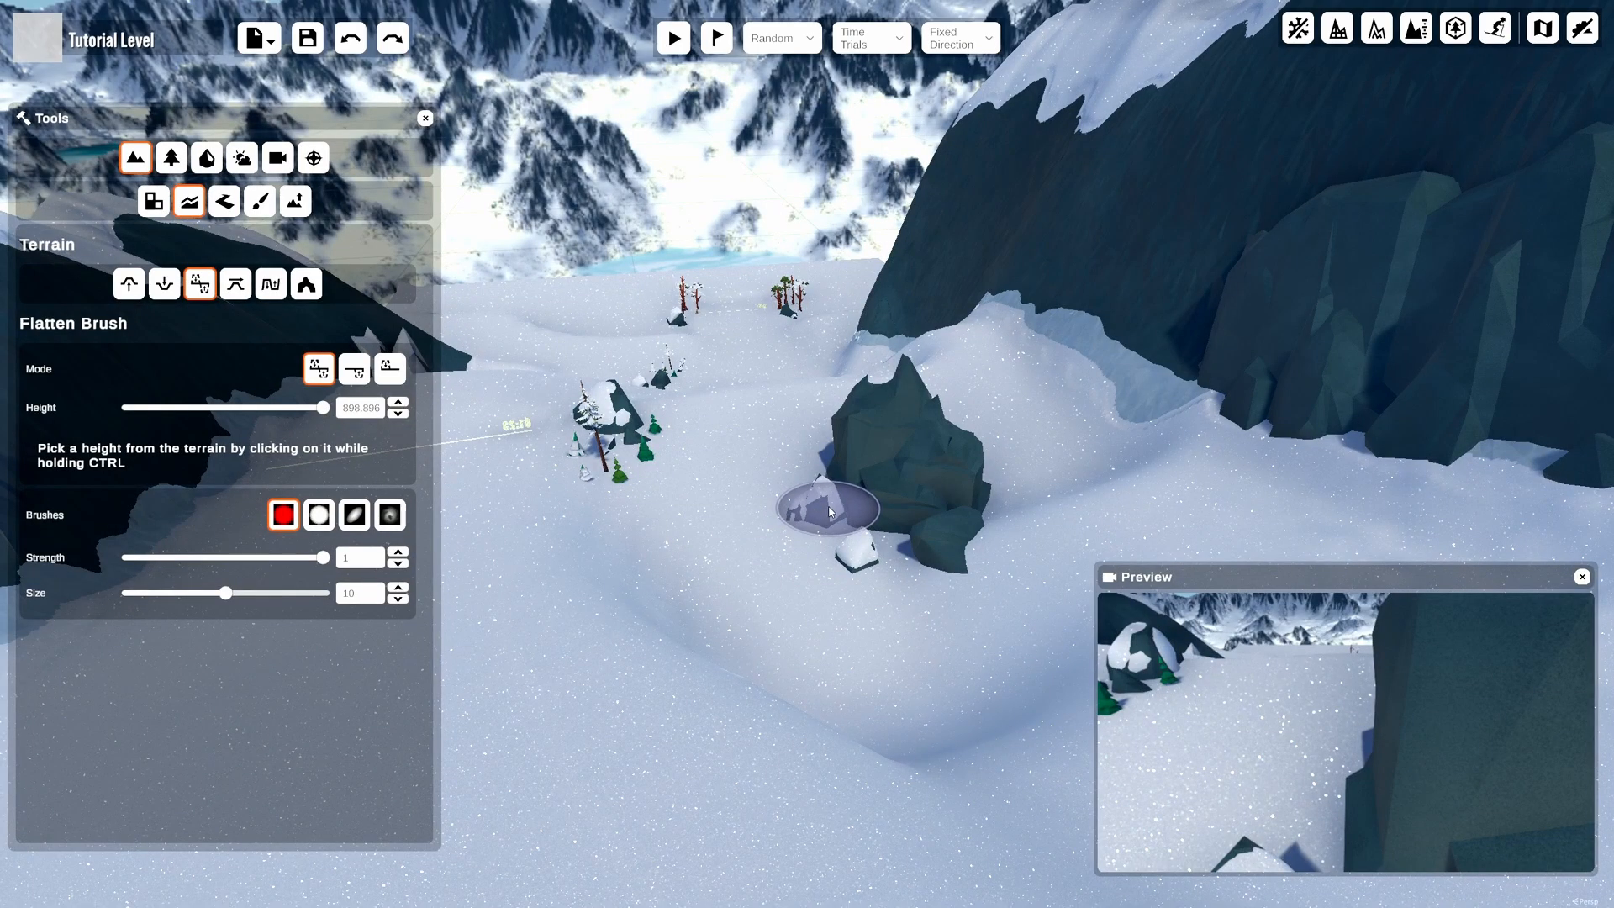
pyautogui.scroll(-4, 828, 511)
pyautogui.click(815, 533)
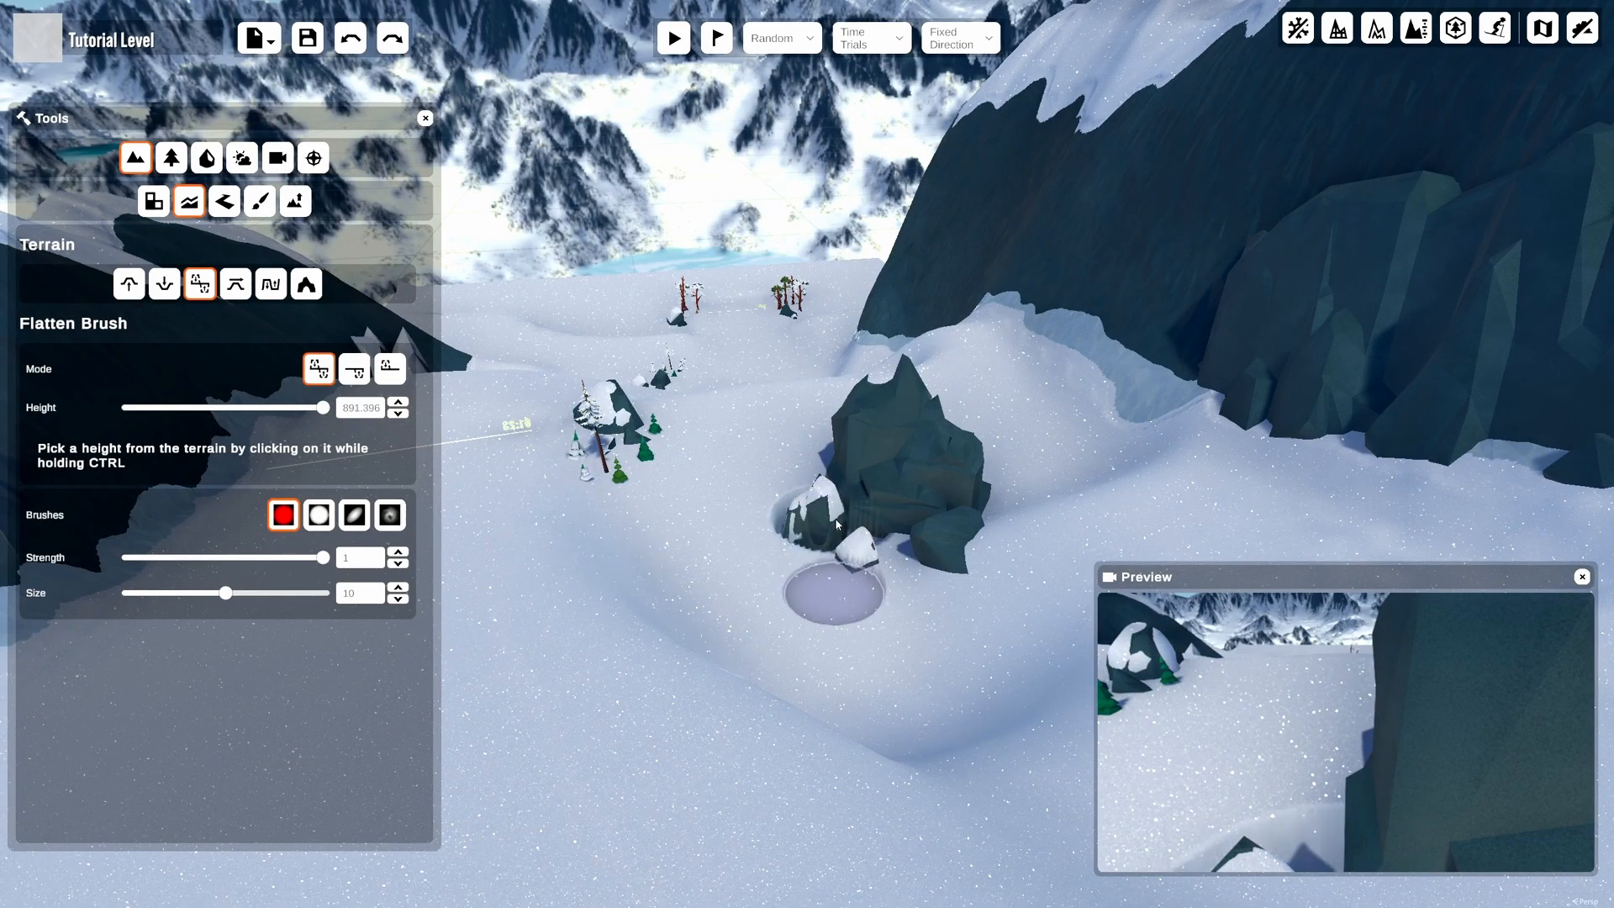
pyautogui.moveTo(815, 533)
pyautogui.mouseDown()
pyautogui.moveTo(810, 441)
pyautogui.moveTo(1050, 488)
pyautogui.moveTo(882, 672)
pyautogui.moveTo(746, 516)
pyautogui.moveTo(927, 612)
pyautogui.moveTo(1005, 511)
pyautogui.moveTo(1054, 487)
pyautogui.moveTo(758, 463)
pyautogui.moveTo(824, 571)
pyautogui.mouseUp()
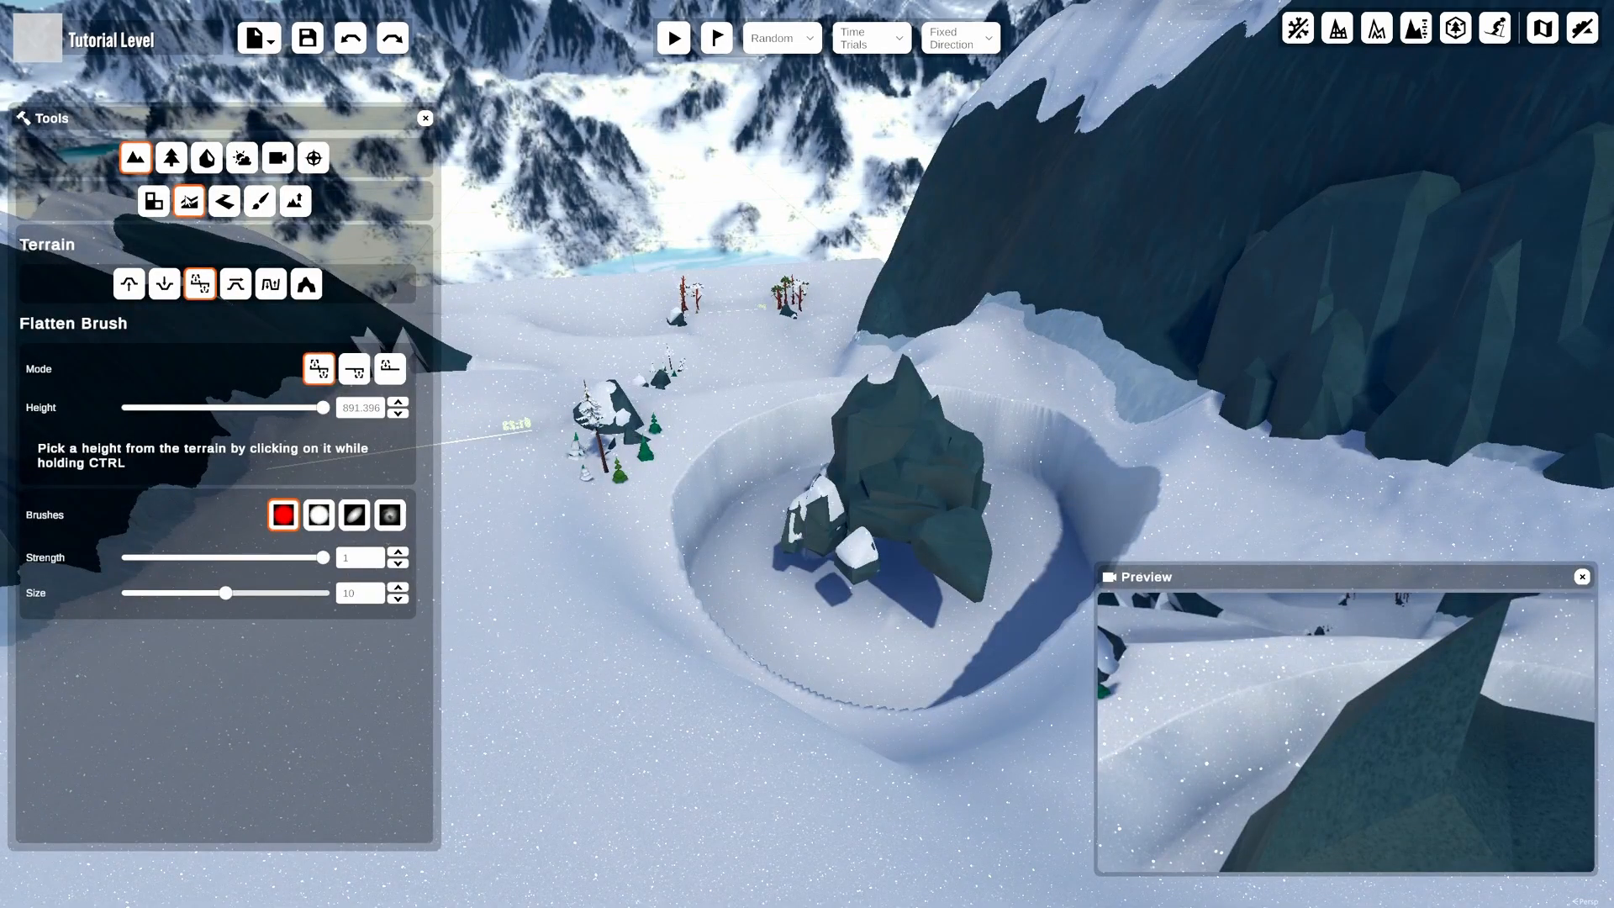
# Lower the floating rocks so they rest on the floor of the pit
pyautogui.click(172, 159)
pyautogui.click(295, 441)
pyautogui.click(967, 550)
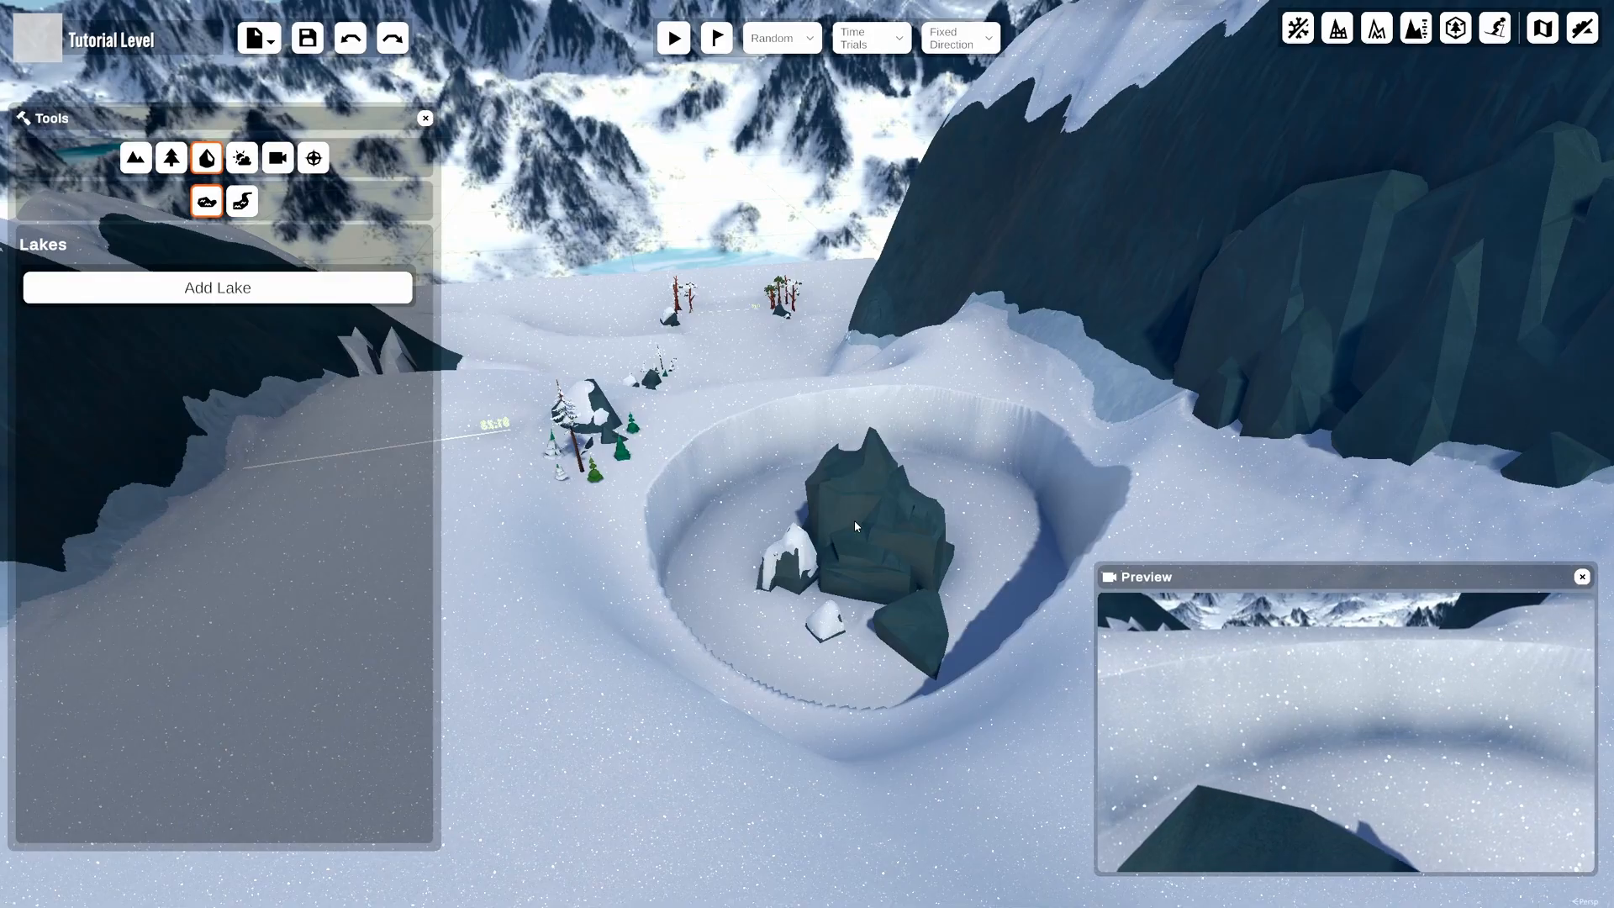
# Add a lake in the pit with its surface near the rim, at a height of about 899.46
pyautogui.click(288, 285)
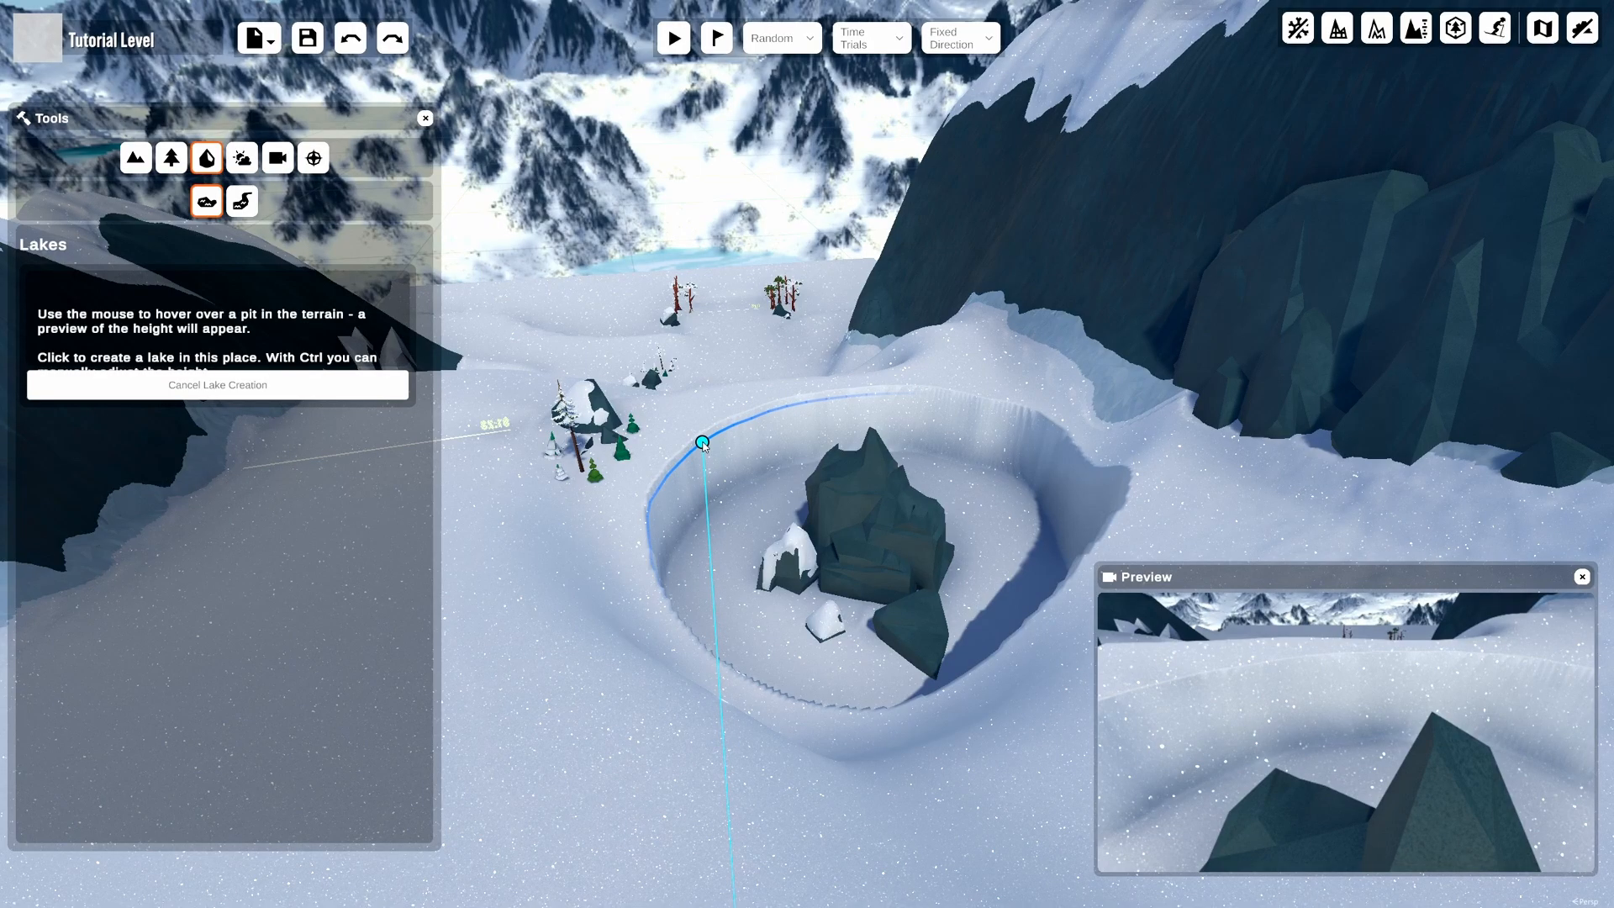
pyautogui.click(703, 444)
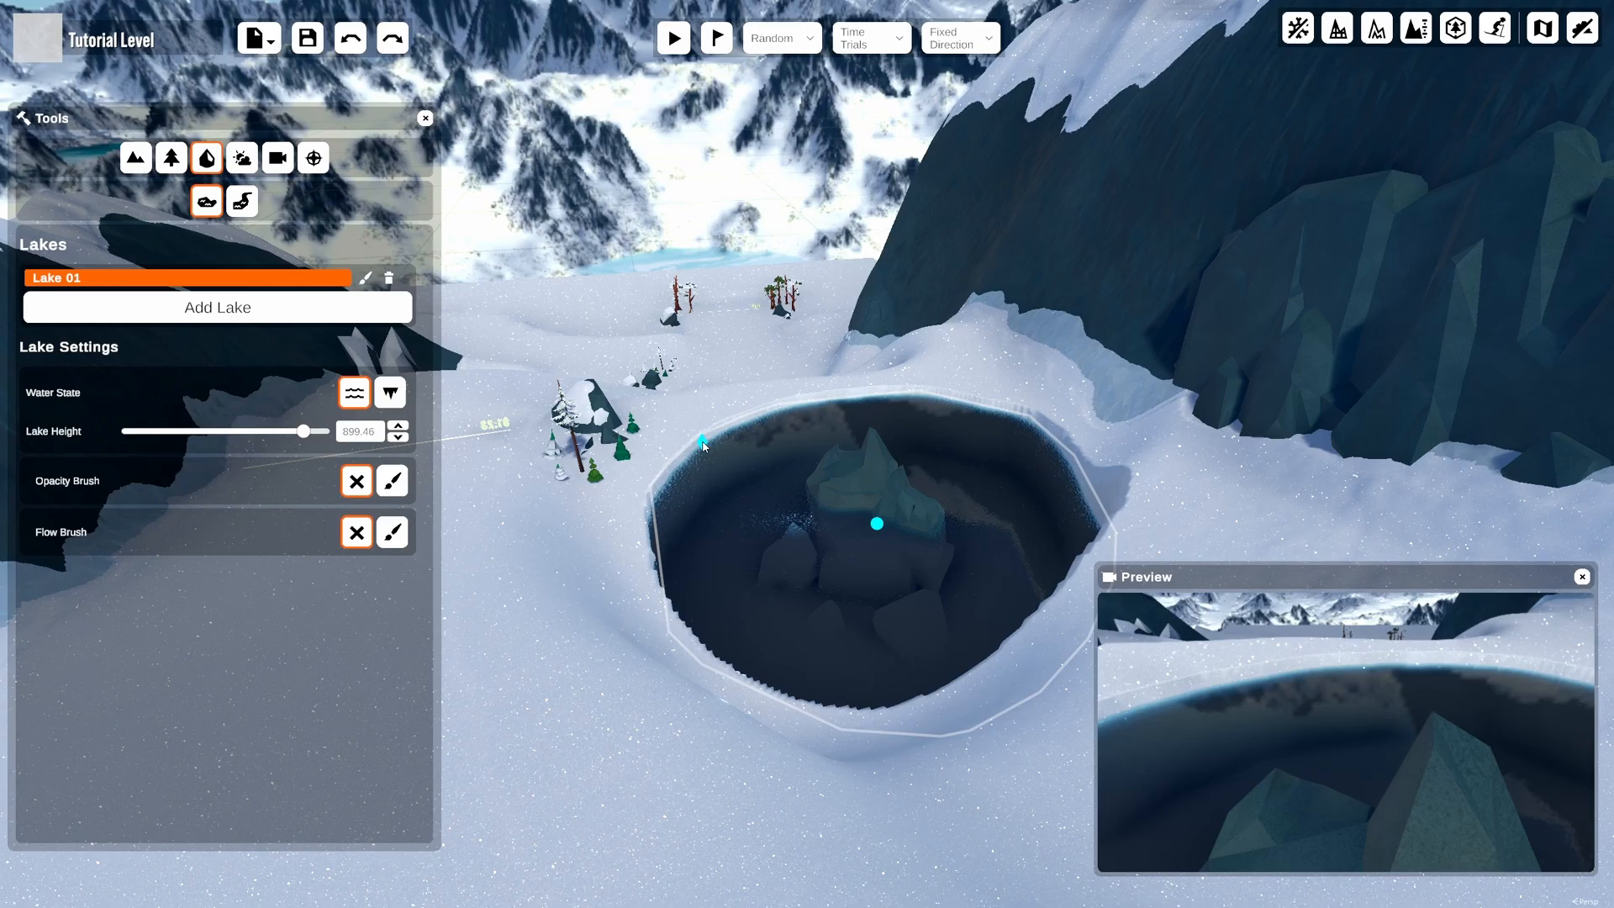
# Try the lake's height handle by moving the surface to about 896.99, about 903.3 and back near the rim at about 899.56
pyautogui.scroll(-3, 703, 444)
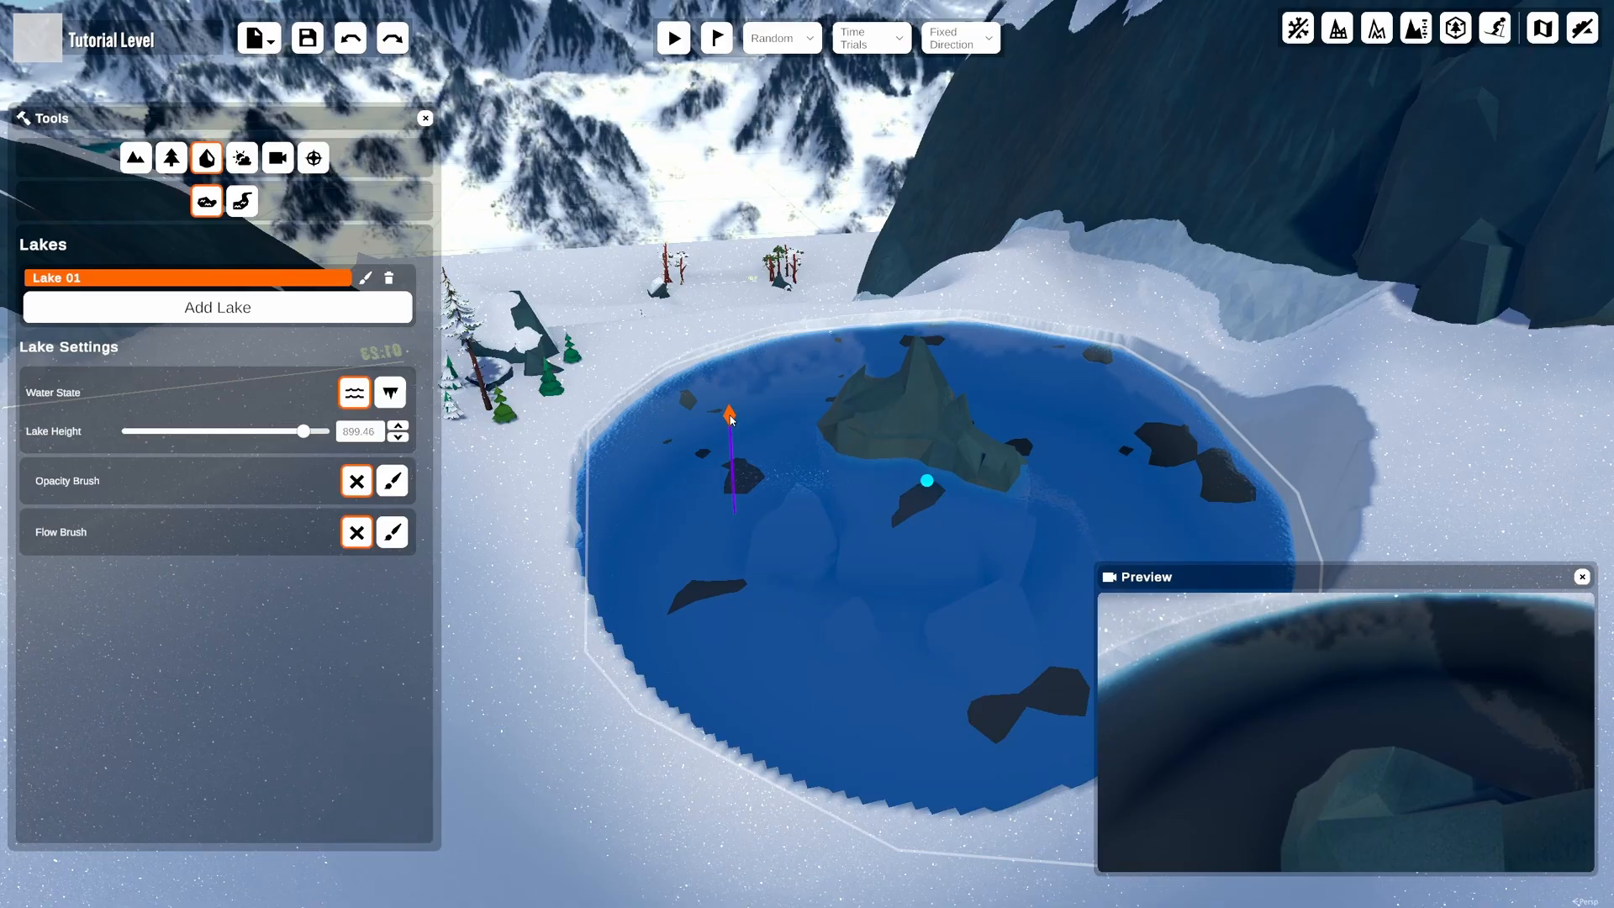
pyautogui.click(730, 420)
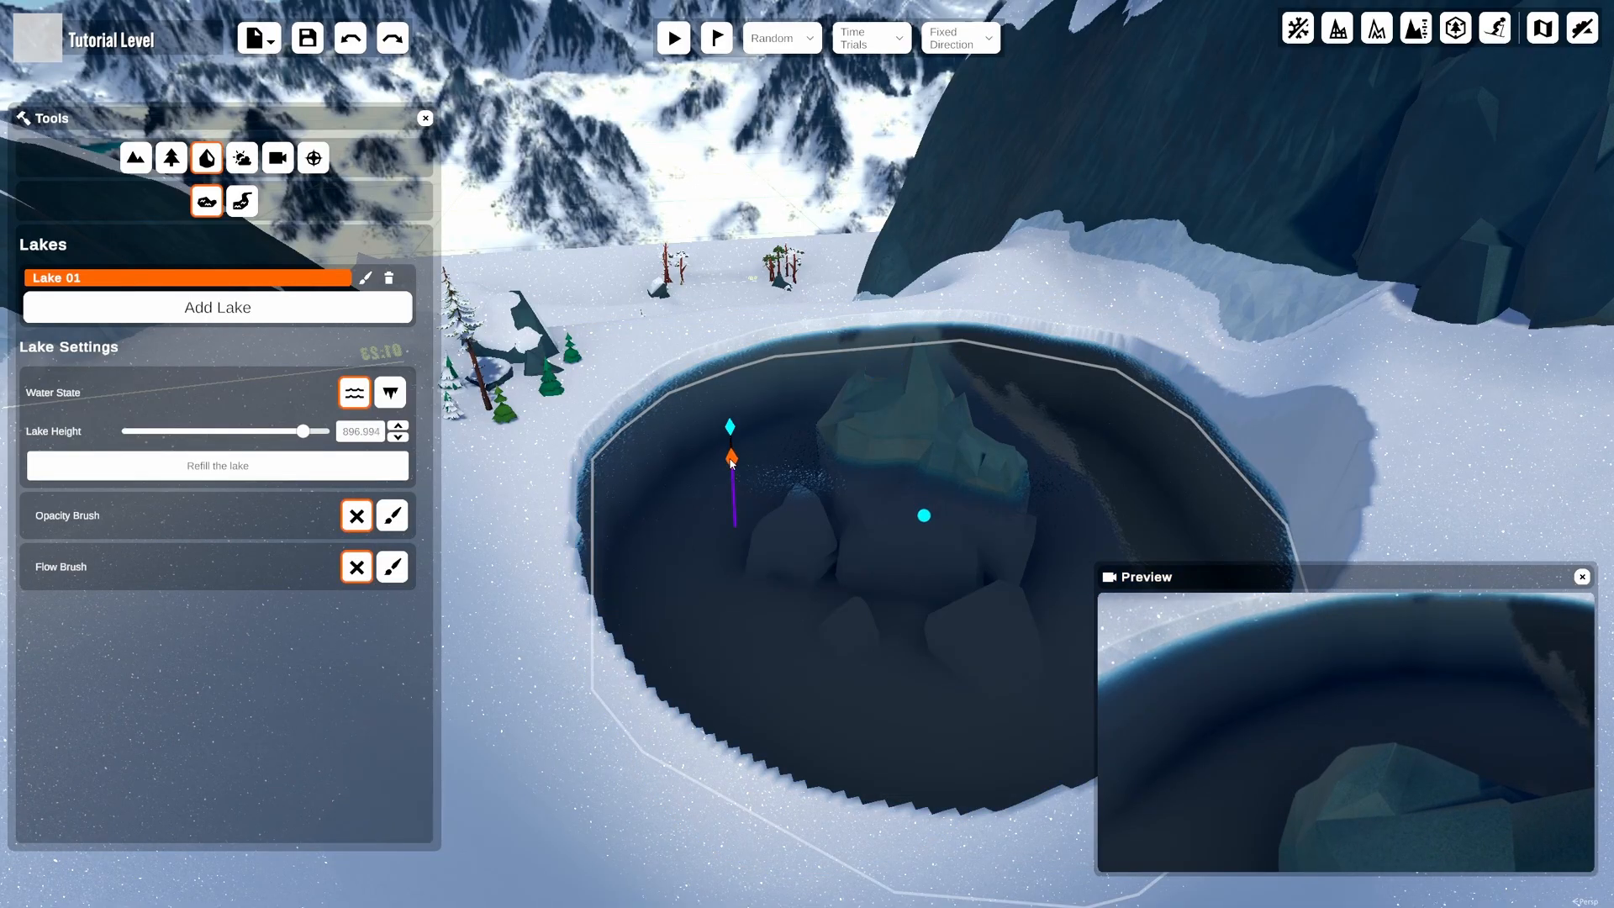
pyautogui.moveTo(733, 465); pyautogui.dragTo(707, 390)
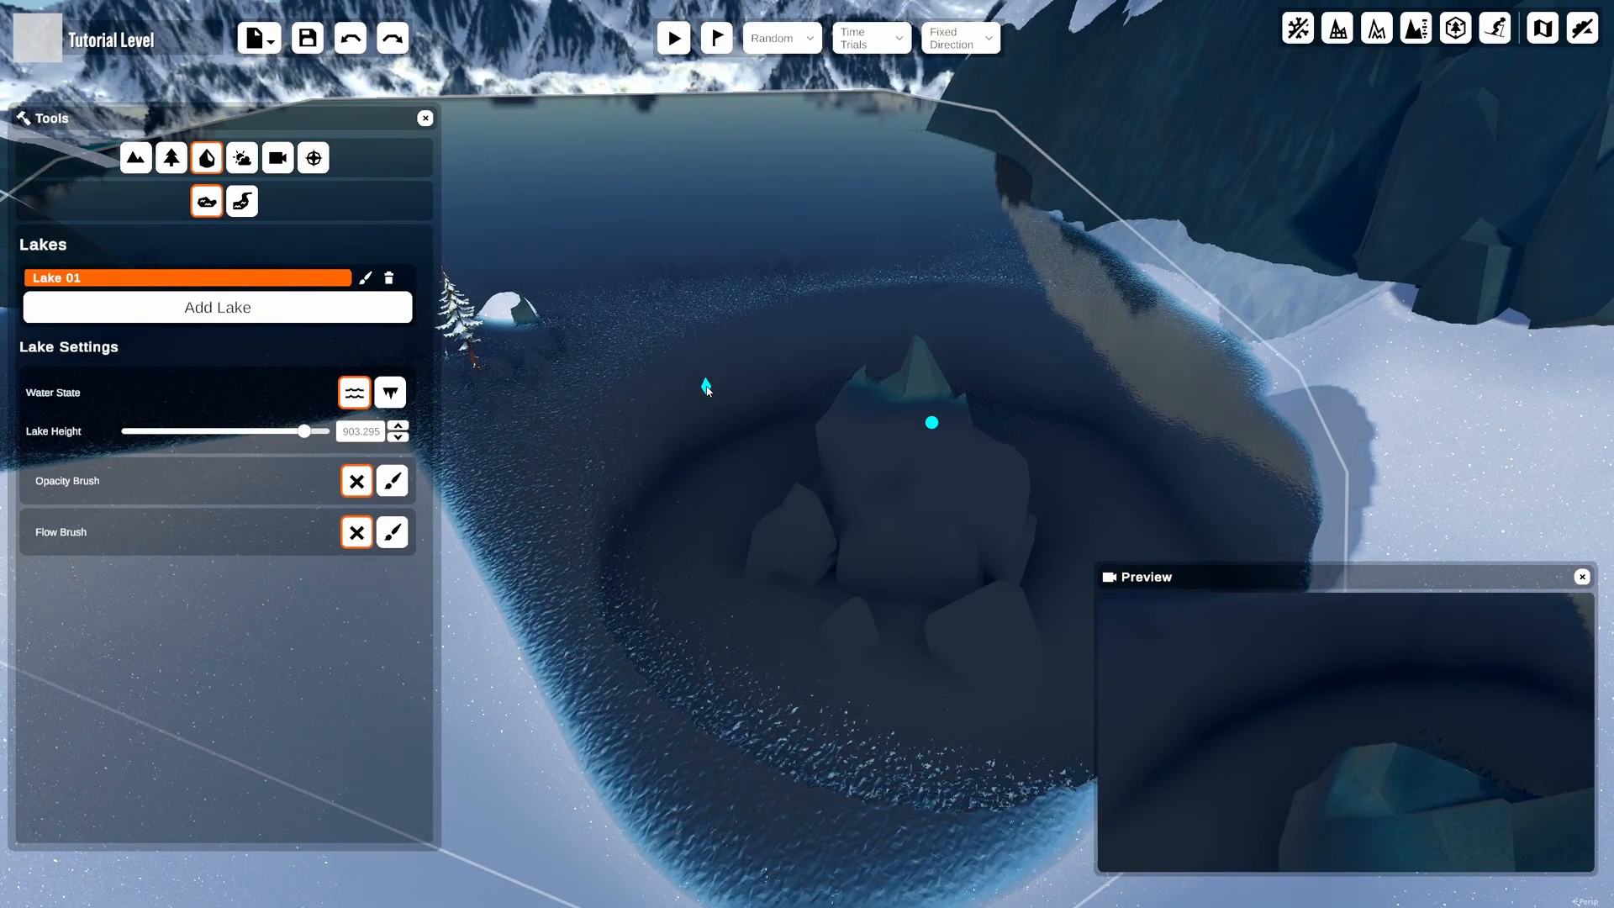
pyautogui.moveTo(708, 390); pyautogui.dragTo(931, 410)
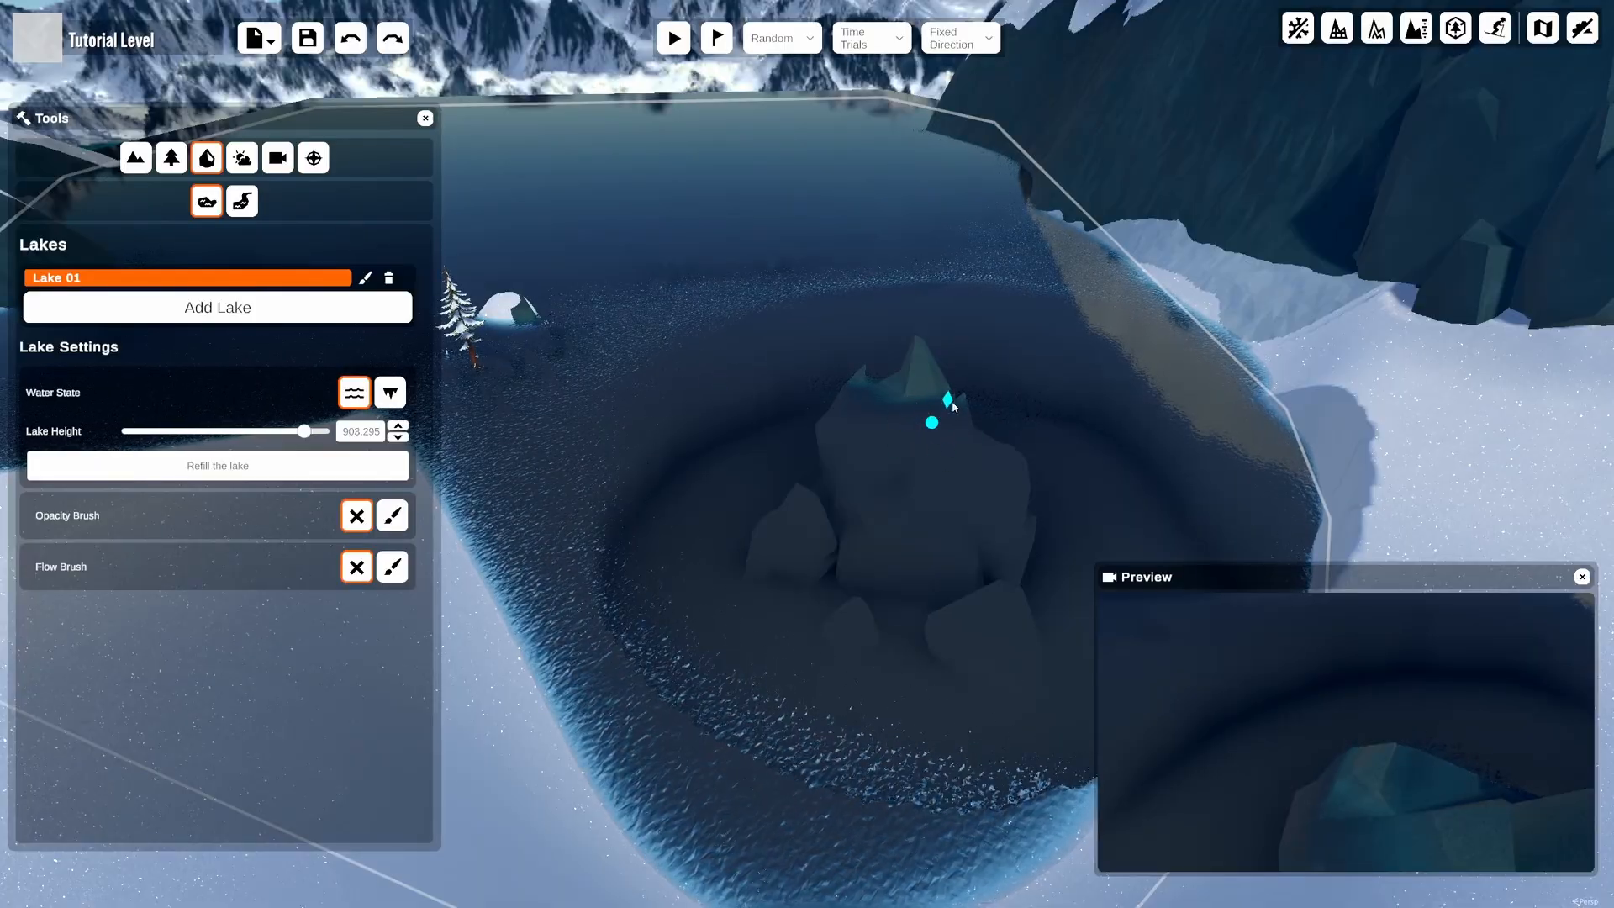
pyautogui.moveTo(751, 407); pyautogui.dragTo(748, 396)
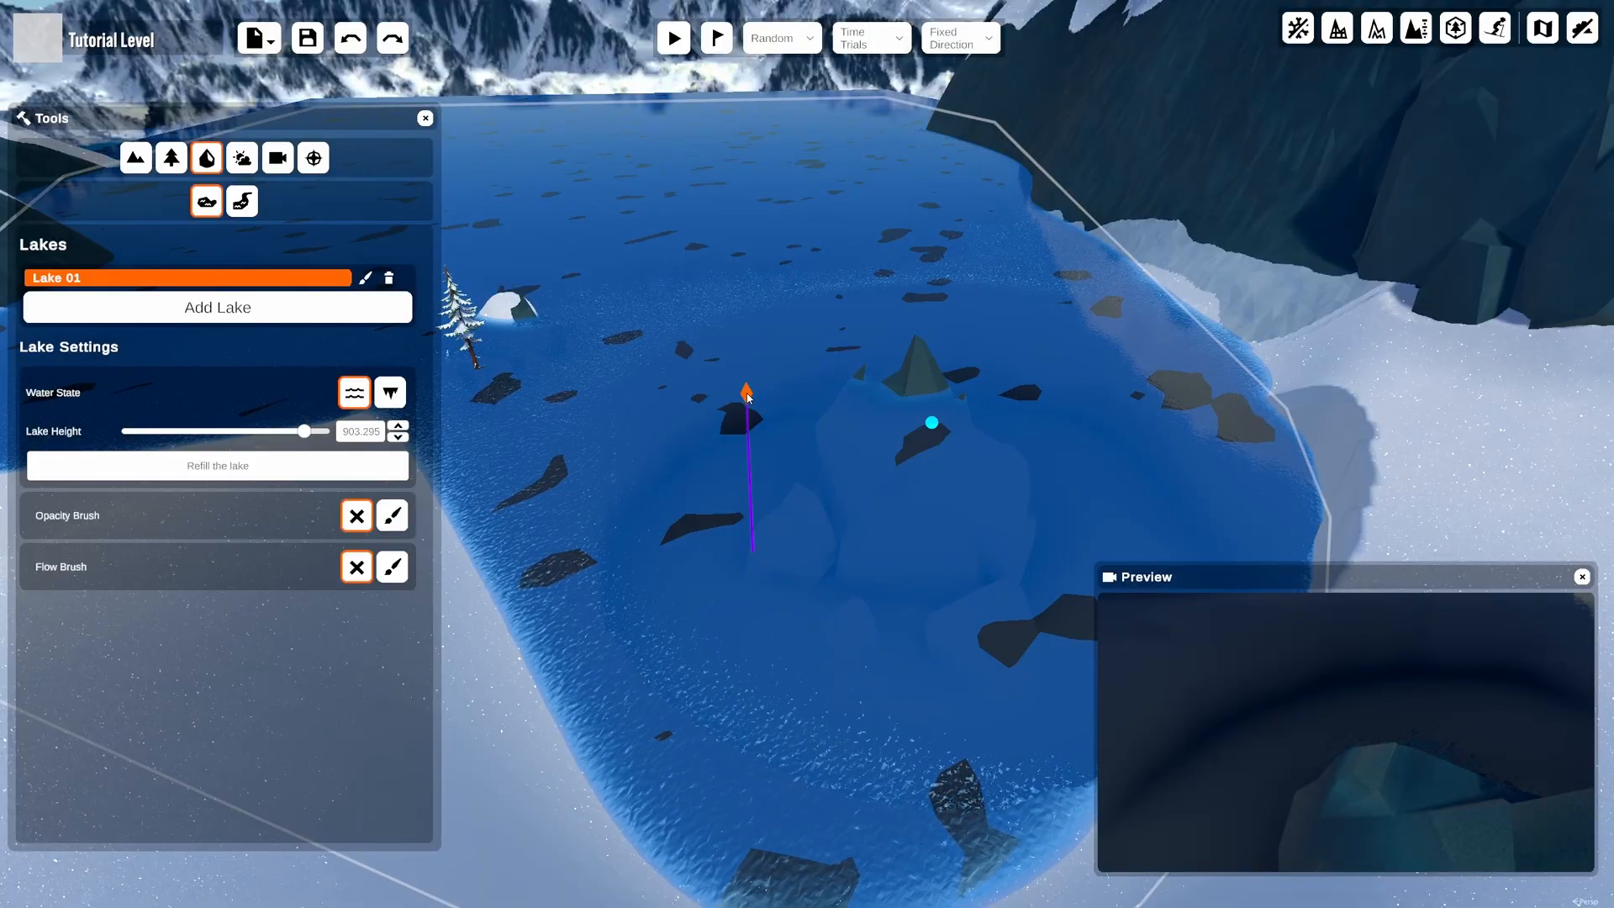
pyautogui.moveTo(748, 397); pyautogui.dragTo(747, 433)
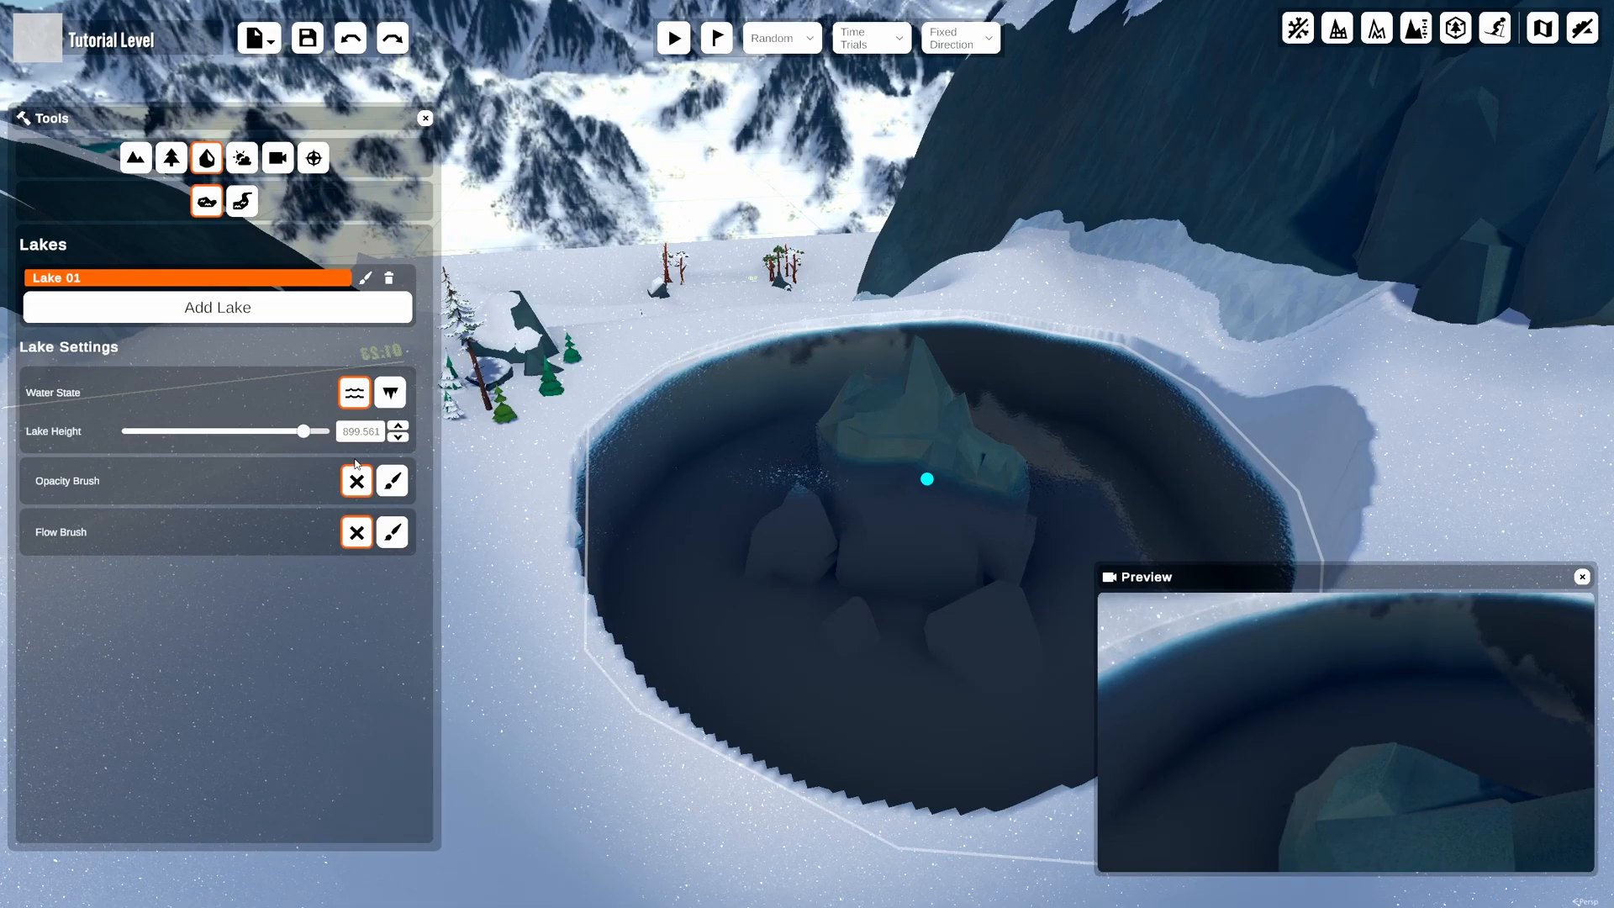
# Set the lake height to 890 and refill the lake
pyautogui.click(305, 437)
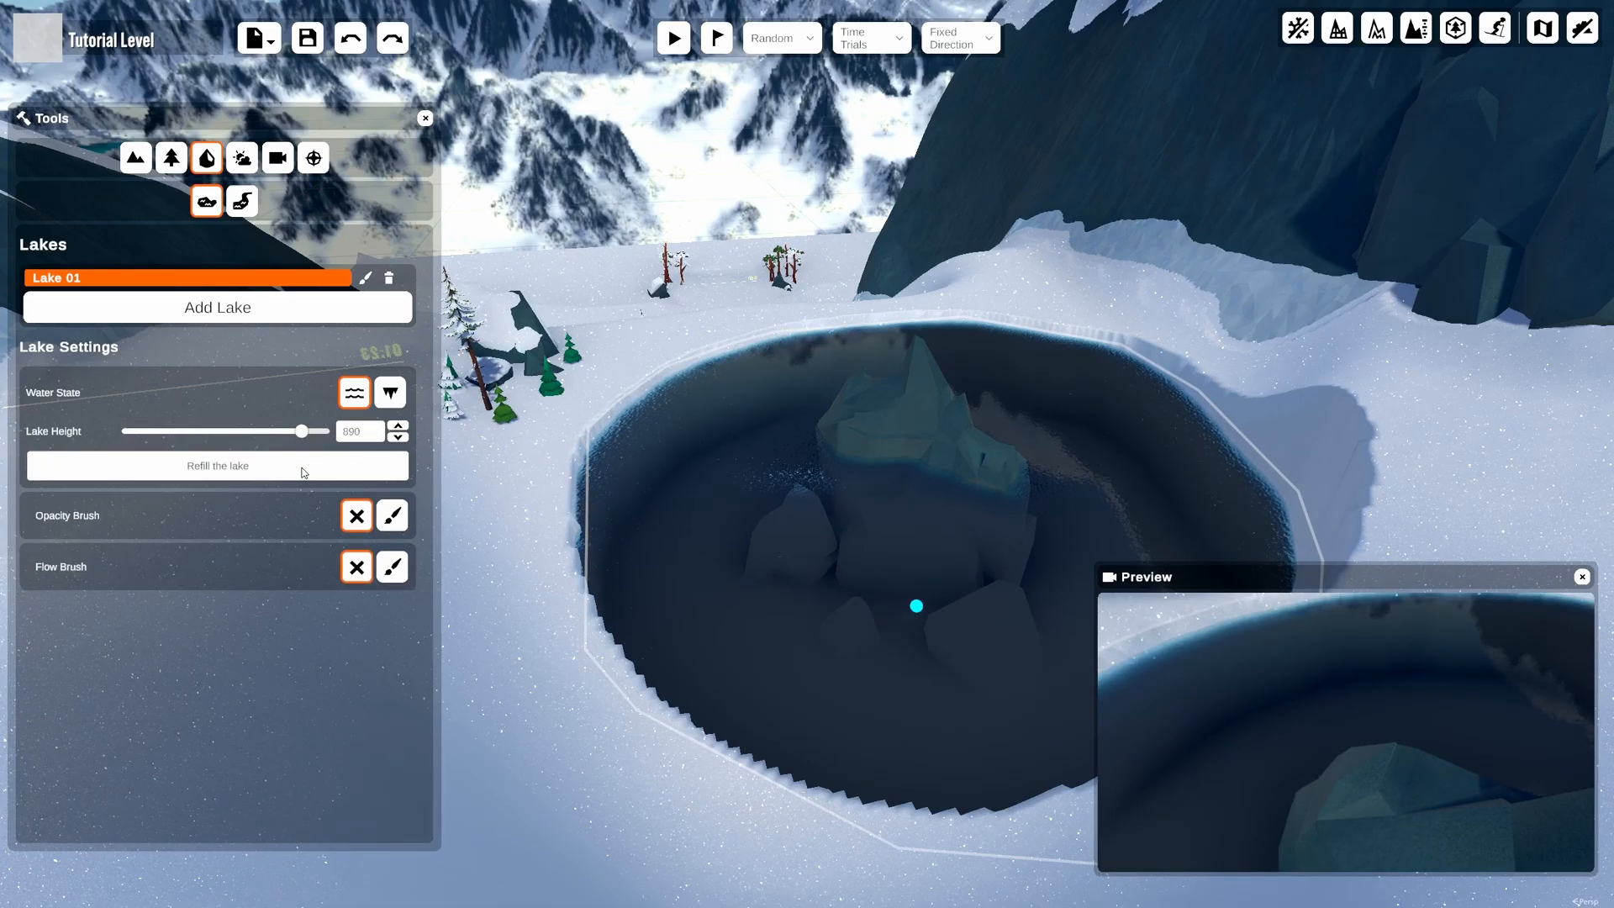
pyautogui.click(303, 468)
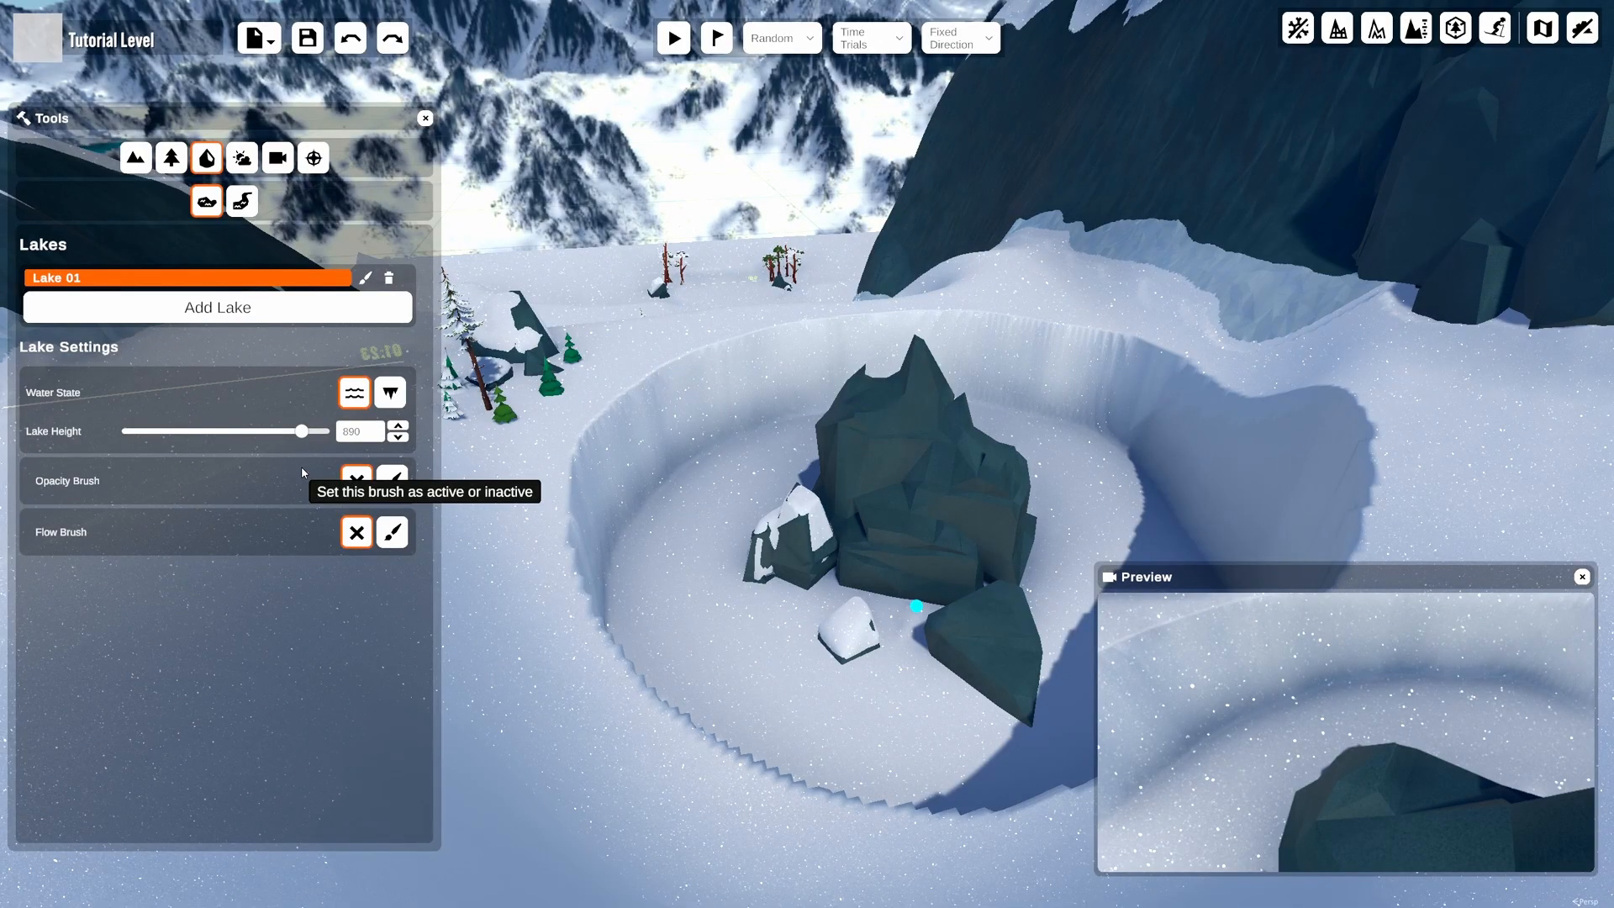
# Set the lake height to 899 and refill the lake
pyautogui.click(371, 433)
pyautogui.write('899')
pyautogui.press('Return')
pyautogui.click(318, 470)
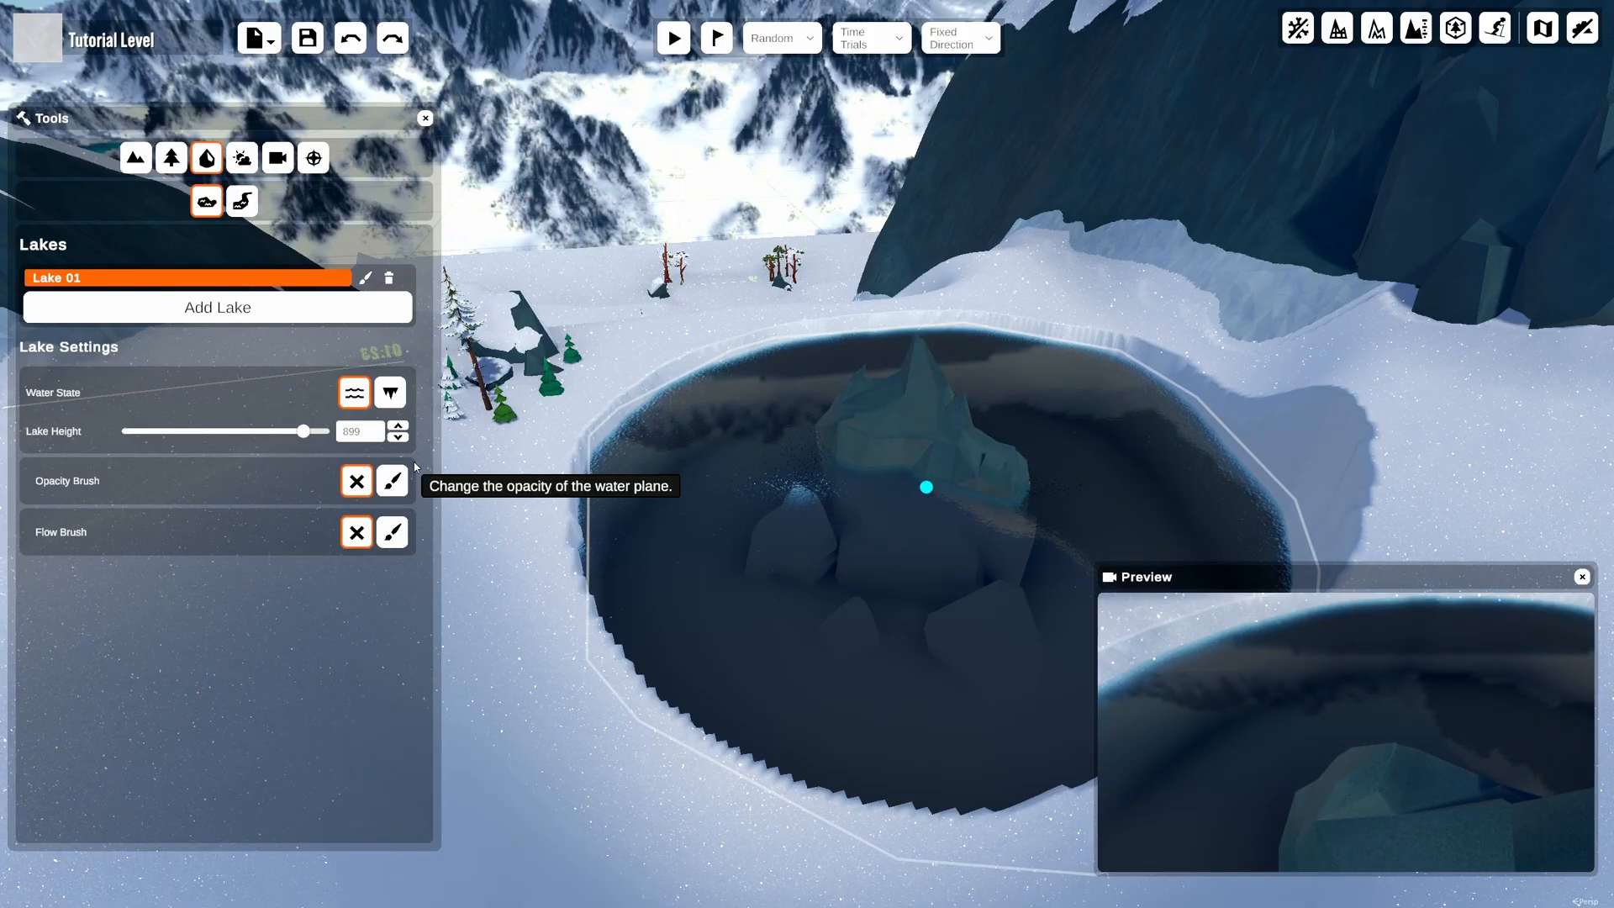
# Paint the near part of the lake semi-transparent with the opacity brush at opacity 0.808 and size 6
pyautogui.click(392, 481)
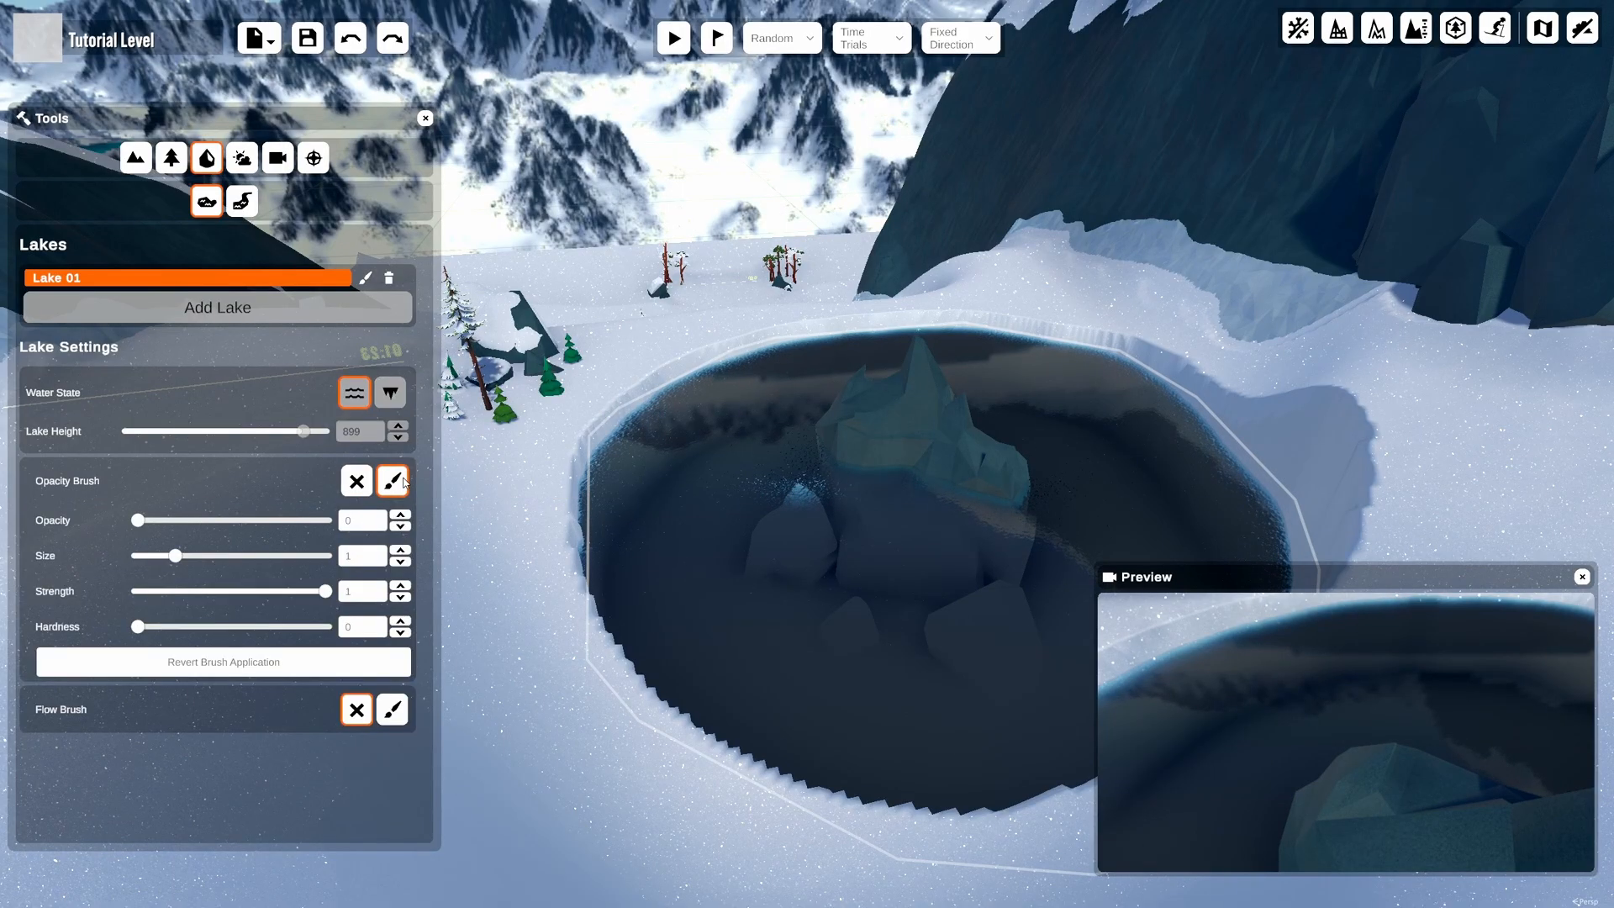
pyautogui.click(236, 521)
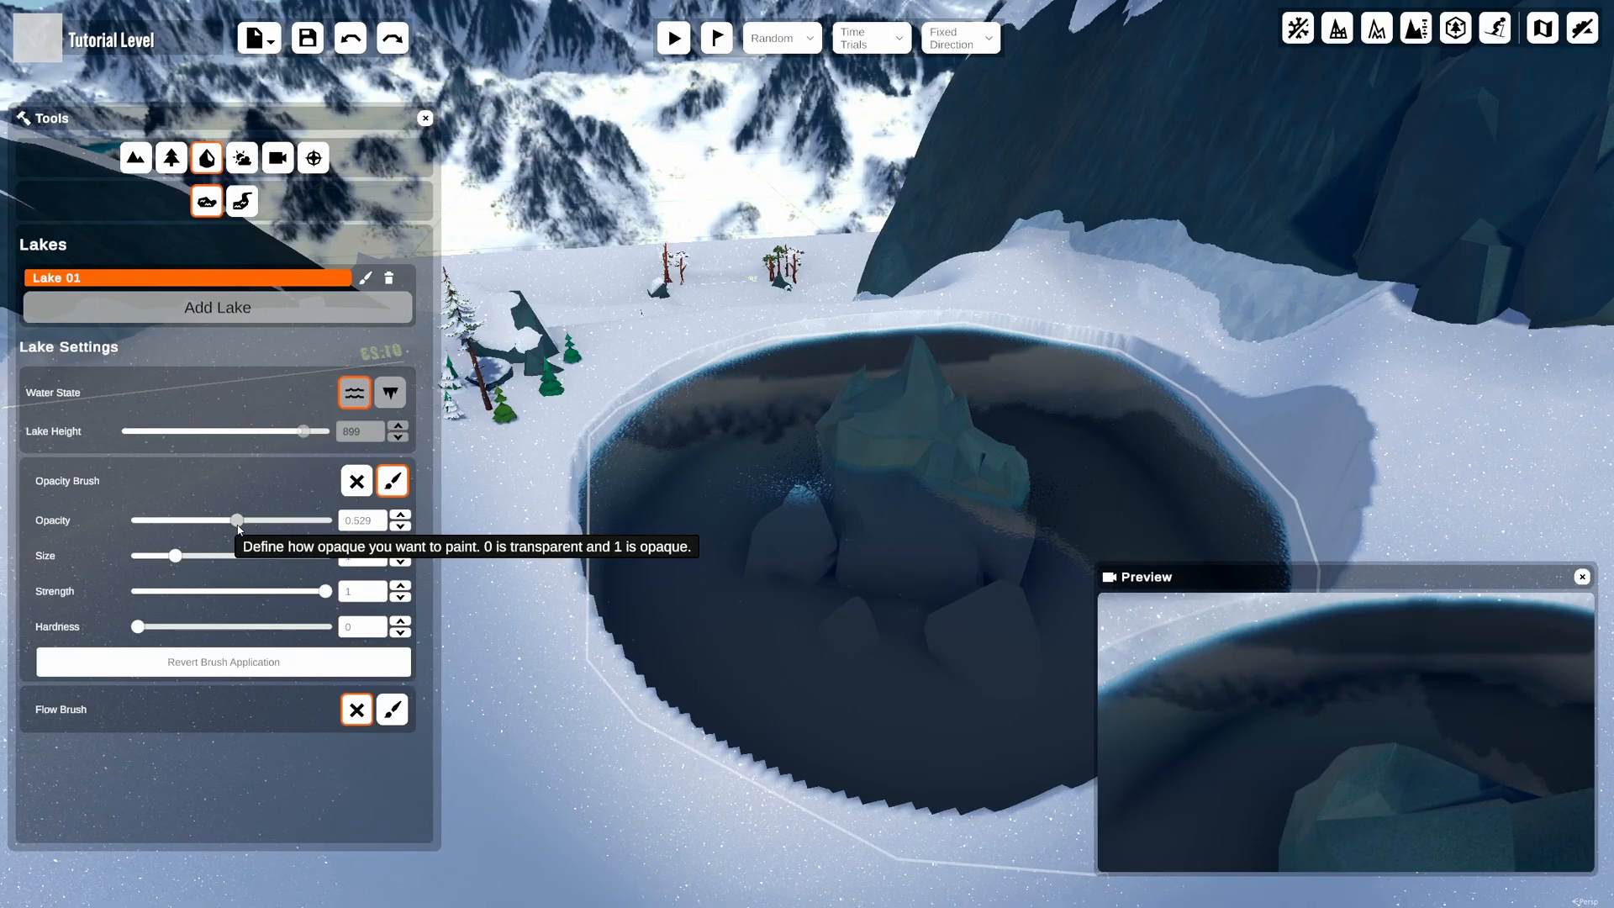
pyautogui.moveTo(243, 524); pyautogui.dragTo(275, 530)
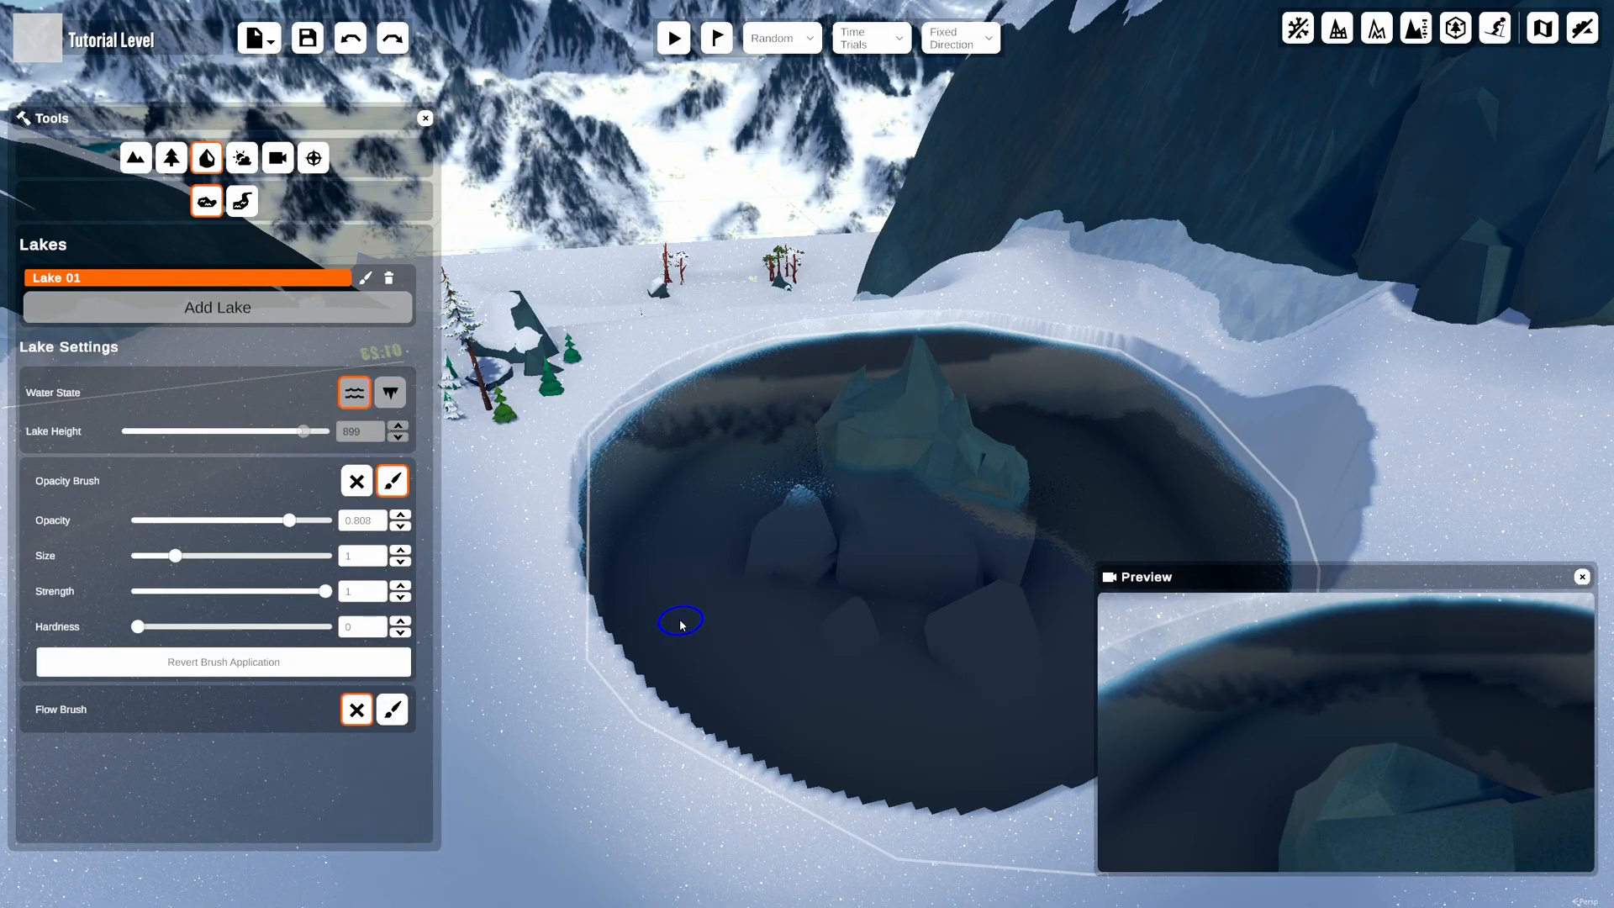
pyautogui.scroll(-2, 680, 629)
pyautogui.keyDown('ctrl'); pyautogui.scroll(5, 710, 714); pyautogui.keyUp('ctrl')
pyautogui.moveTo(722, 719)
pyautogui.mouseDown()
pyautogui.moveTo(718, 400)
pyautogui.moveTo(758, 740)
pyautogui.moveTo(746, 379)
pyautogui.moveTo(764, 729)
pyautogui.mouseUp()
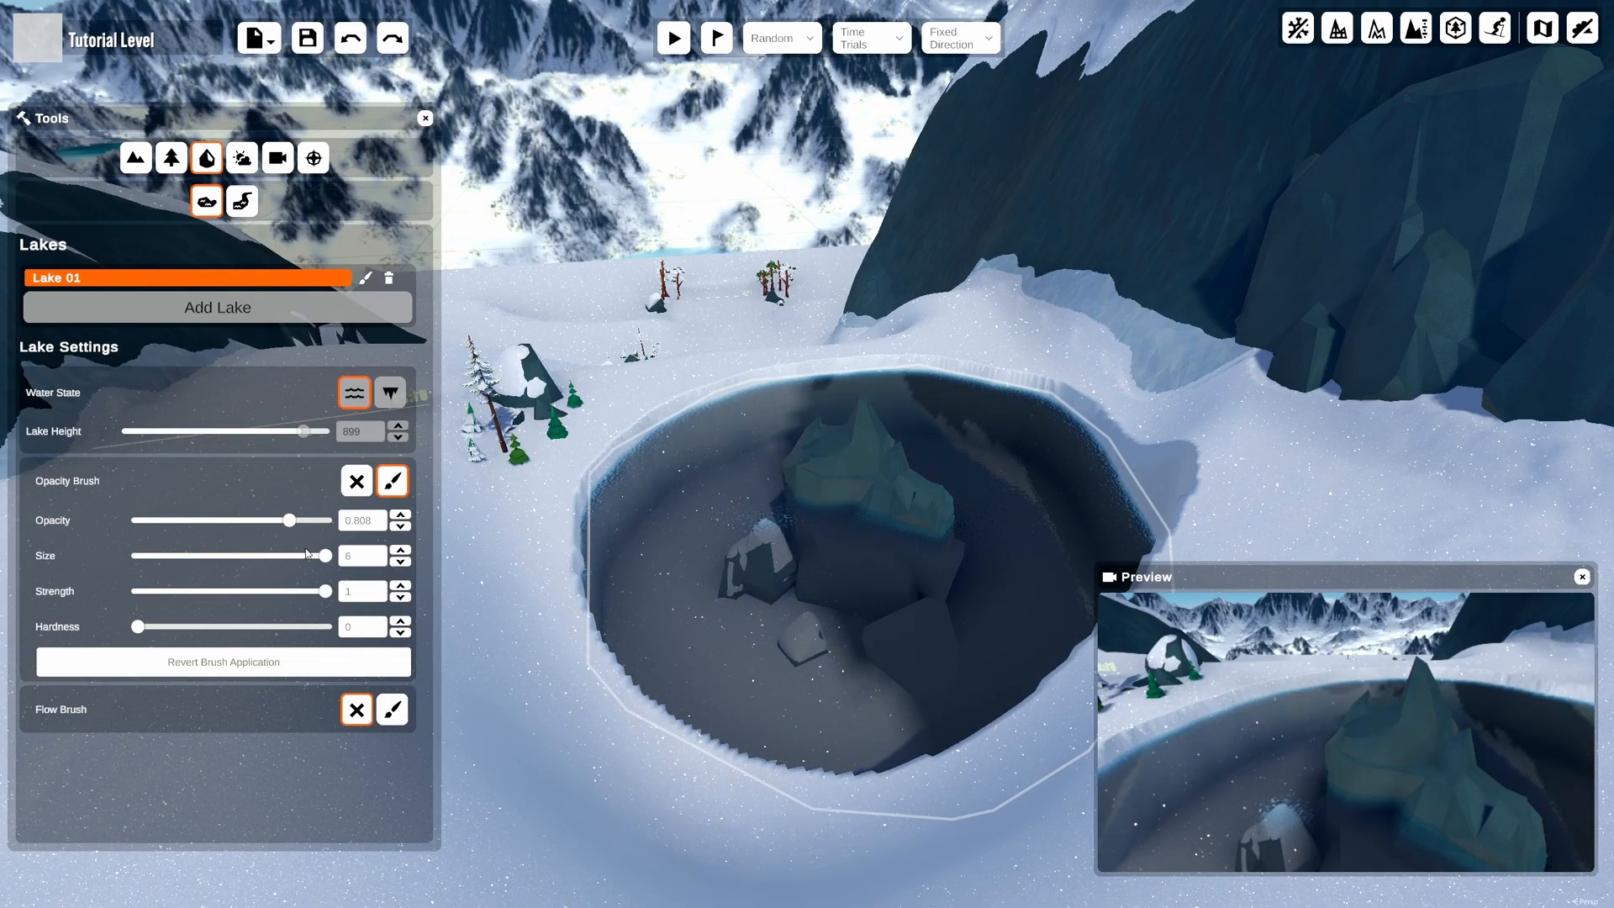
# Set the brush opacity to 0 and paint the part of the lake around the small snowy rocks fully transparent
pyautogui.moveTo(289, 520); pyautogui.dragTo(137, 520)
pyautogui.moveTo(703, 739)
pyautogui.mouseDown()
pyautogui.moveTo(655, 466)
pyautogui.moveTo(710, 431)
pyautogui.moveTo(768, 720)
pyautogui.moveTo(780, 581)
pyautogui.mouseUp()
# Test-play the level from a temporary checkpoint beside the transparent part of the lake, and return to the editor
pyautogui.moveTo(780, 582)
pyautogui.mouseDown(button='middle')
pyautogui.moveTo(795, 558)
pyautogui.moveTo(804, 579)
pyautogui.mouseUp(button='middle')
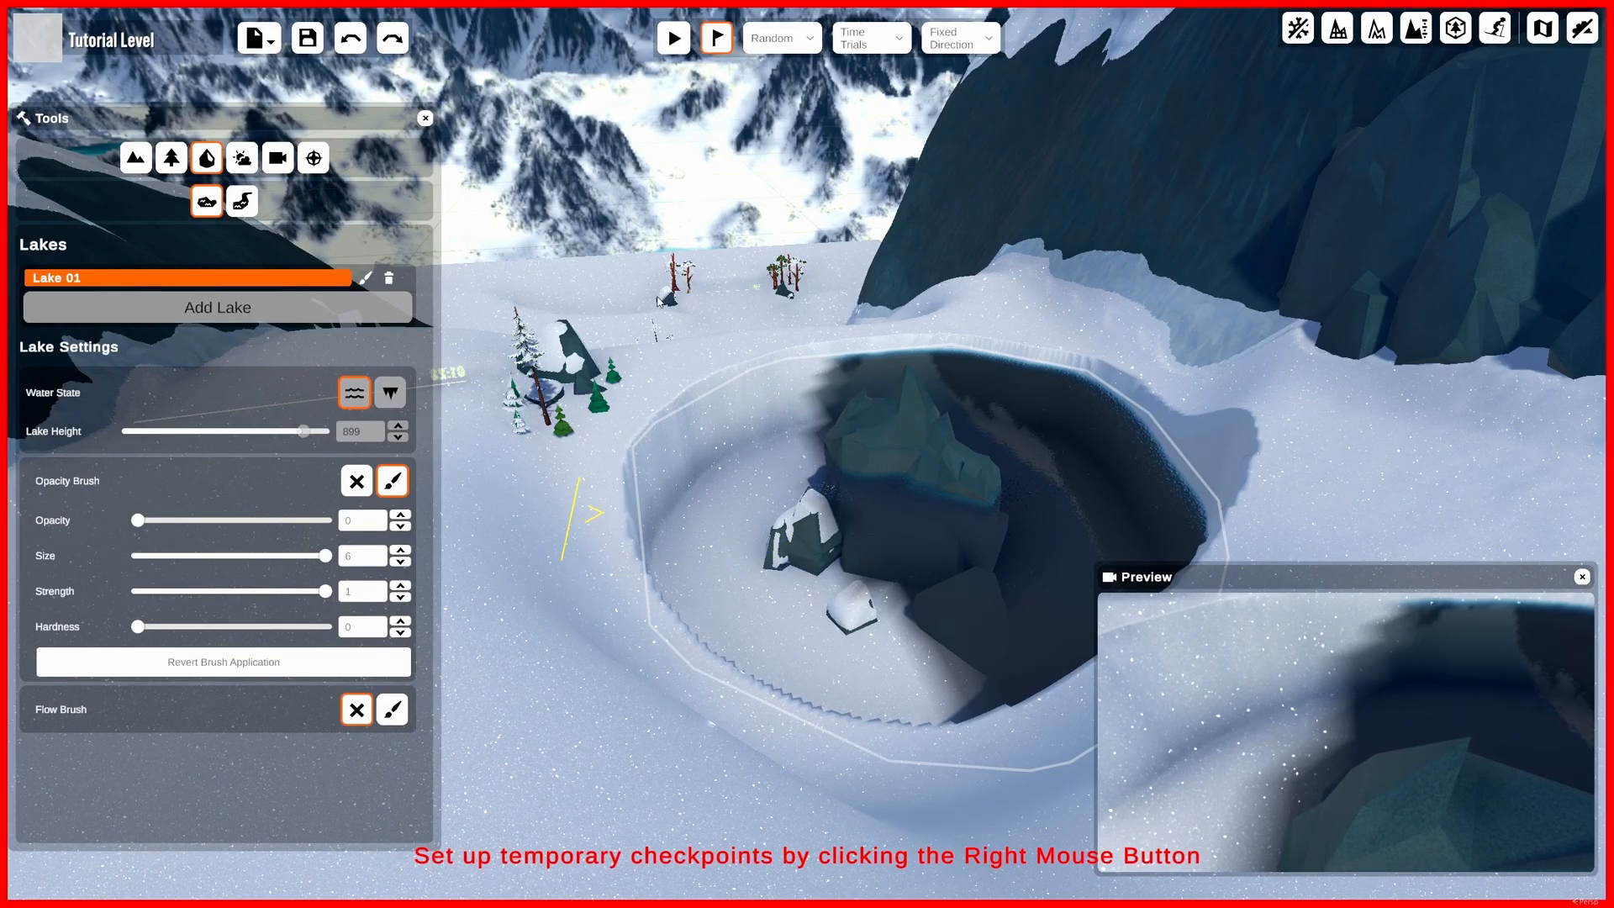
pyautogui.click(674, 38)
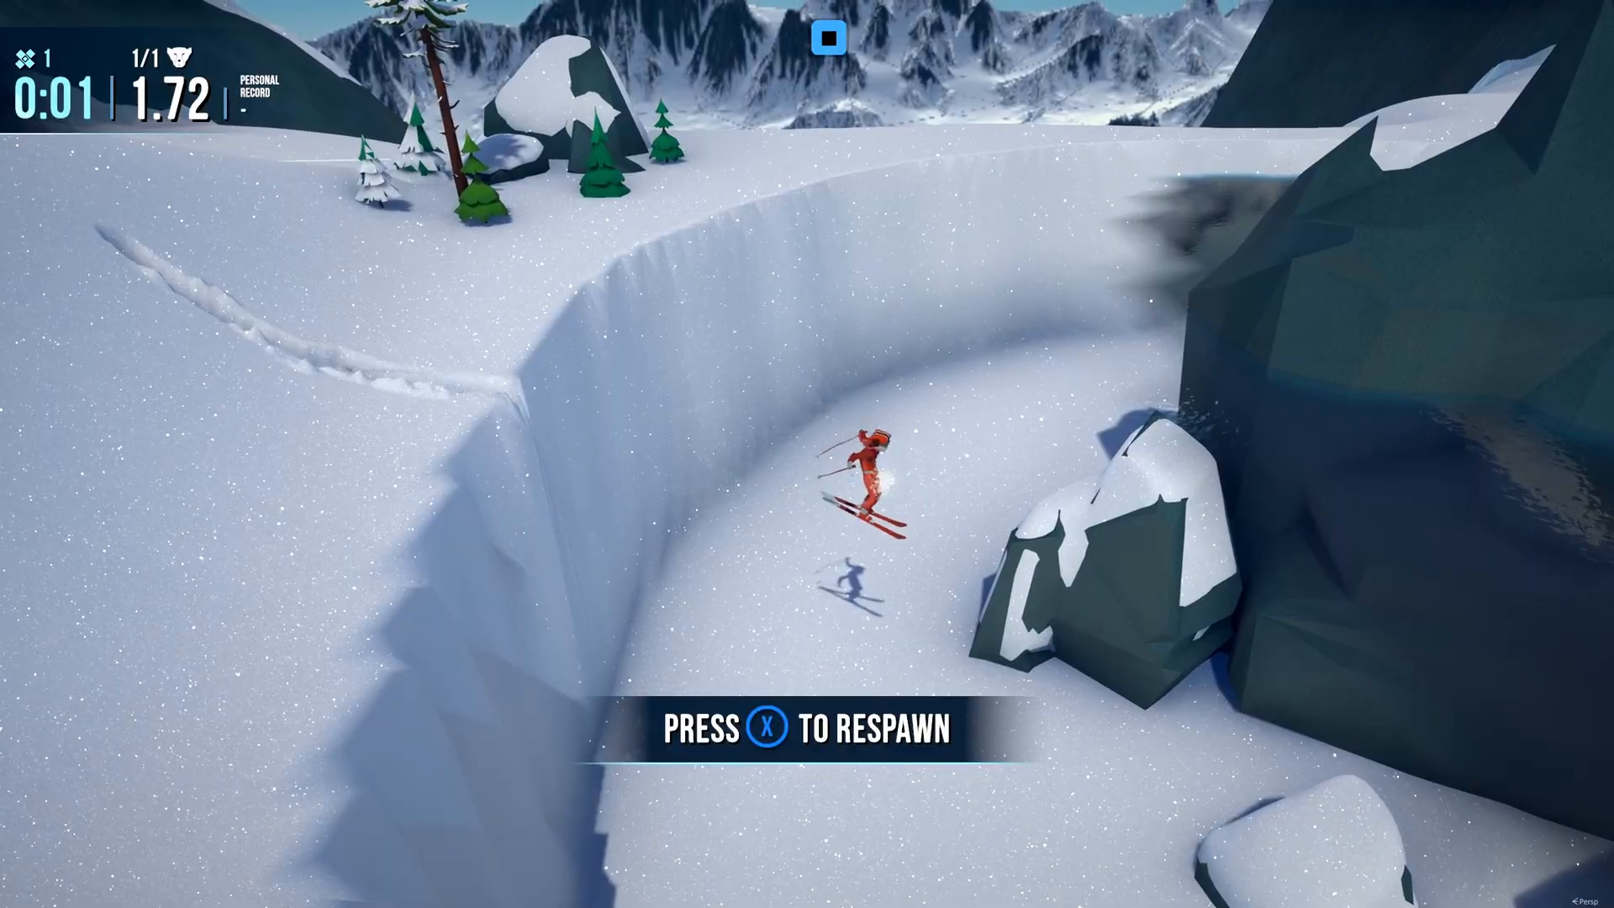
pyautogui.press('Escape')
# Raise the brush opacity to its maximum and repaint the transparent part of the lake as opaque water
pyautogui.moveTo(141, 522); pyautogui.dragTo(333, 535)
pyautogui.moveTo(793, 668); pyautogui.dragTo(811, 458)
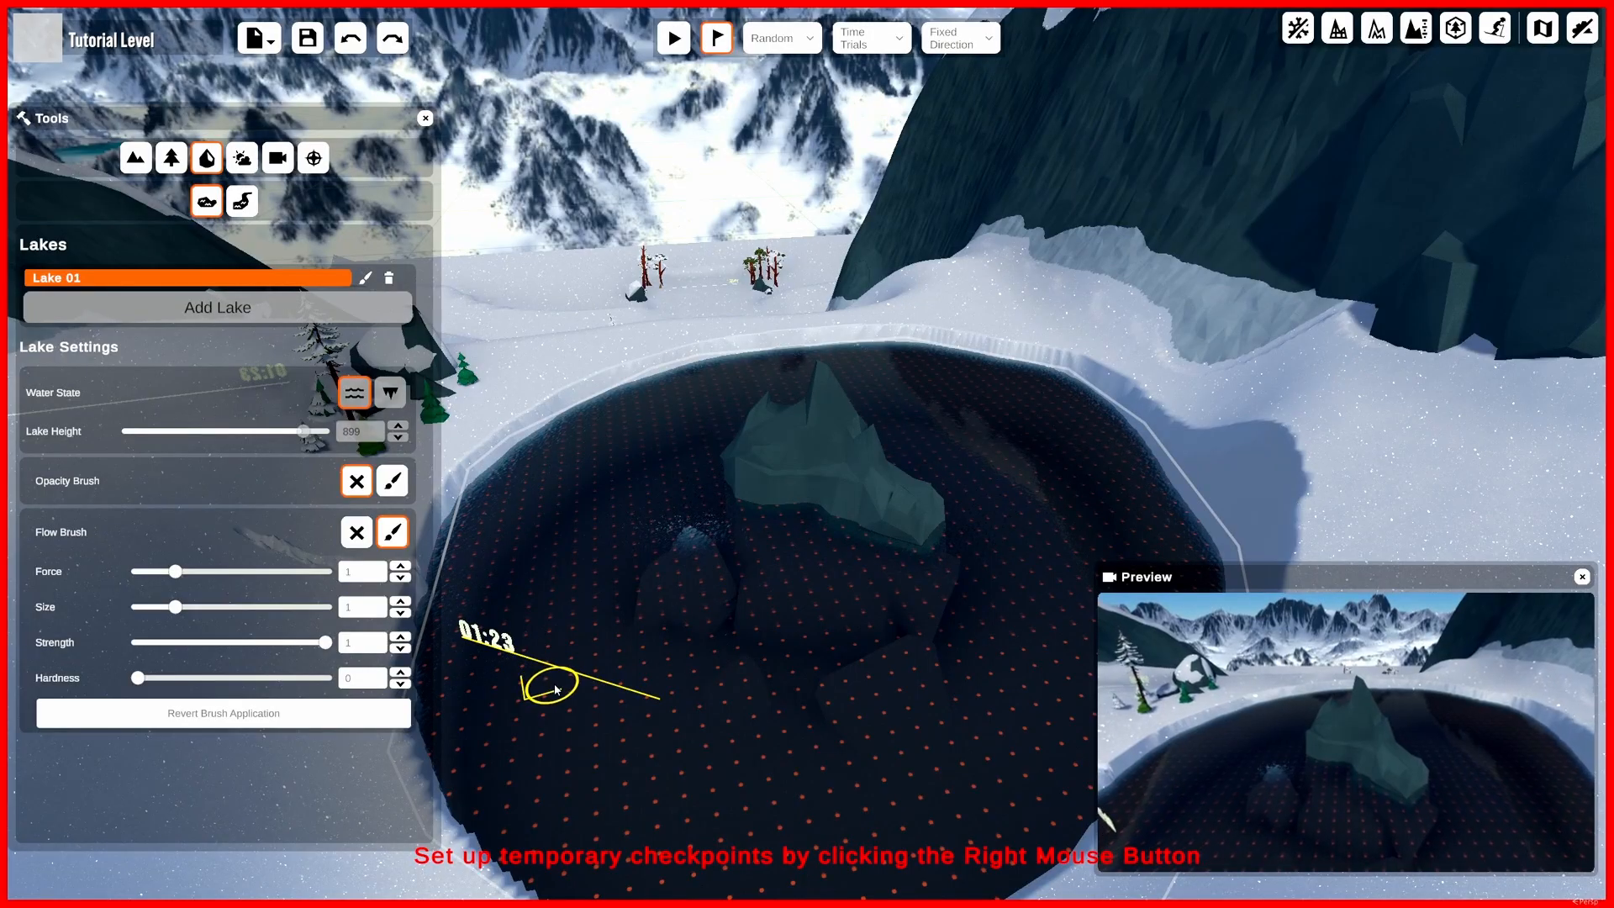
# Leave checkpoint placement and paint a flow band from the near to the far shore with force 5 and size 7
pyautogui.click(717, 38)
pyautogui.moveTo(745, 274); pyautogui.dragTo(731, 353, button='right')
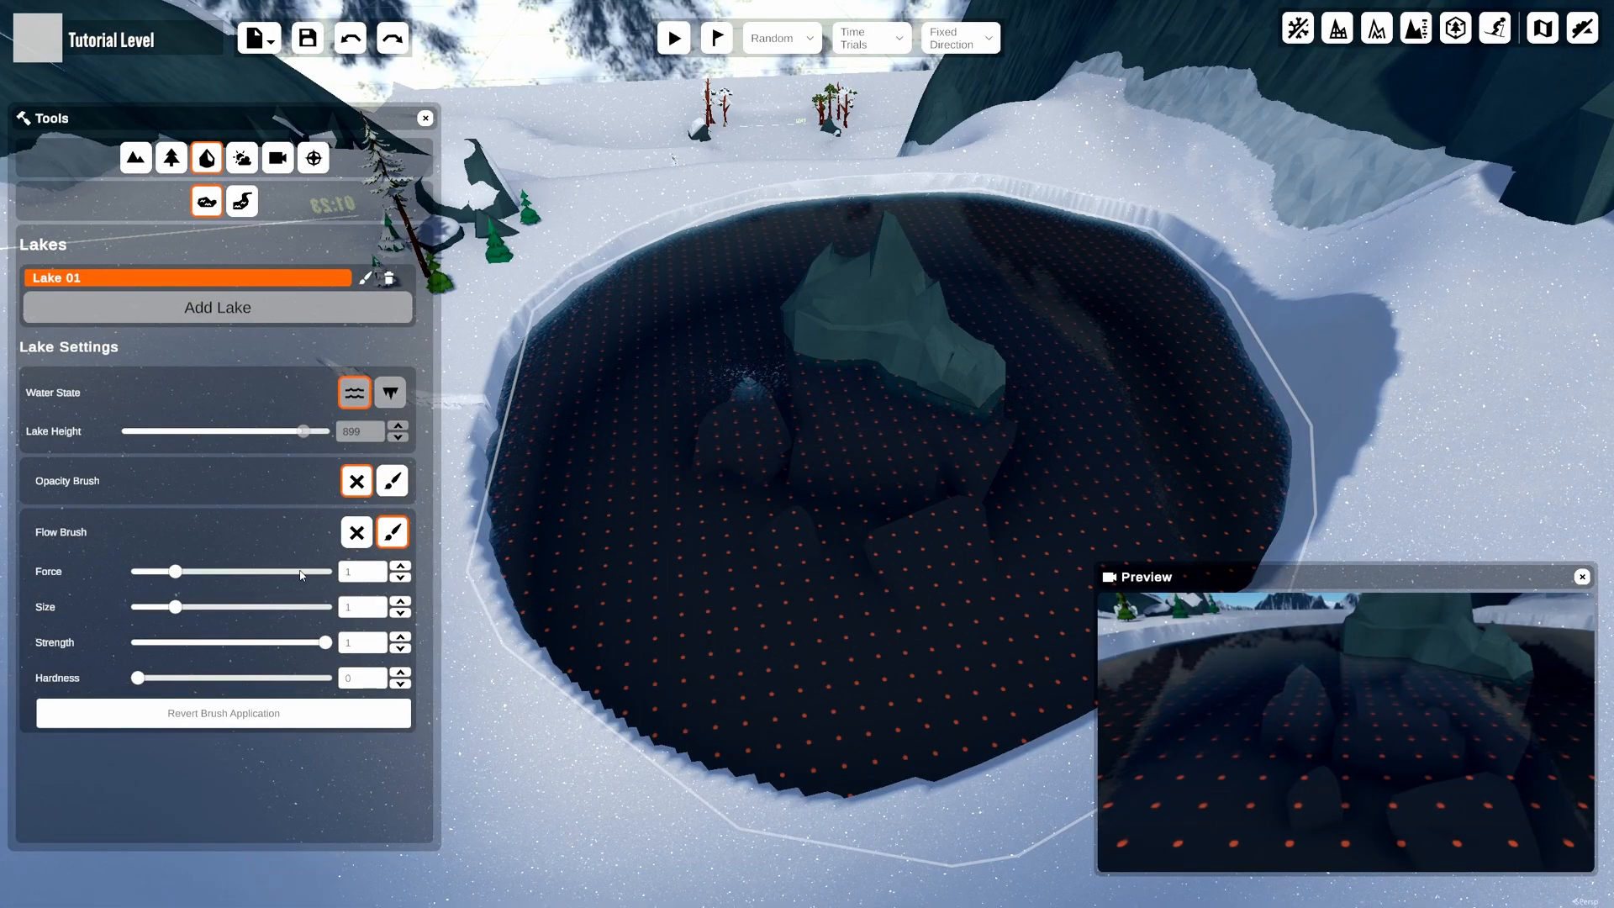
pyautogui.moveTo(302, 572); pyautogui.dragTo(327, 572)
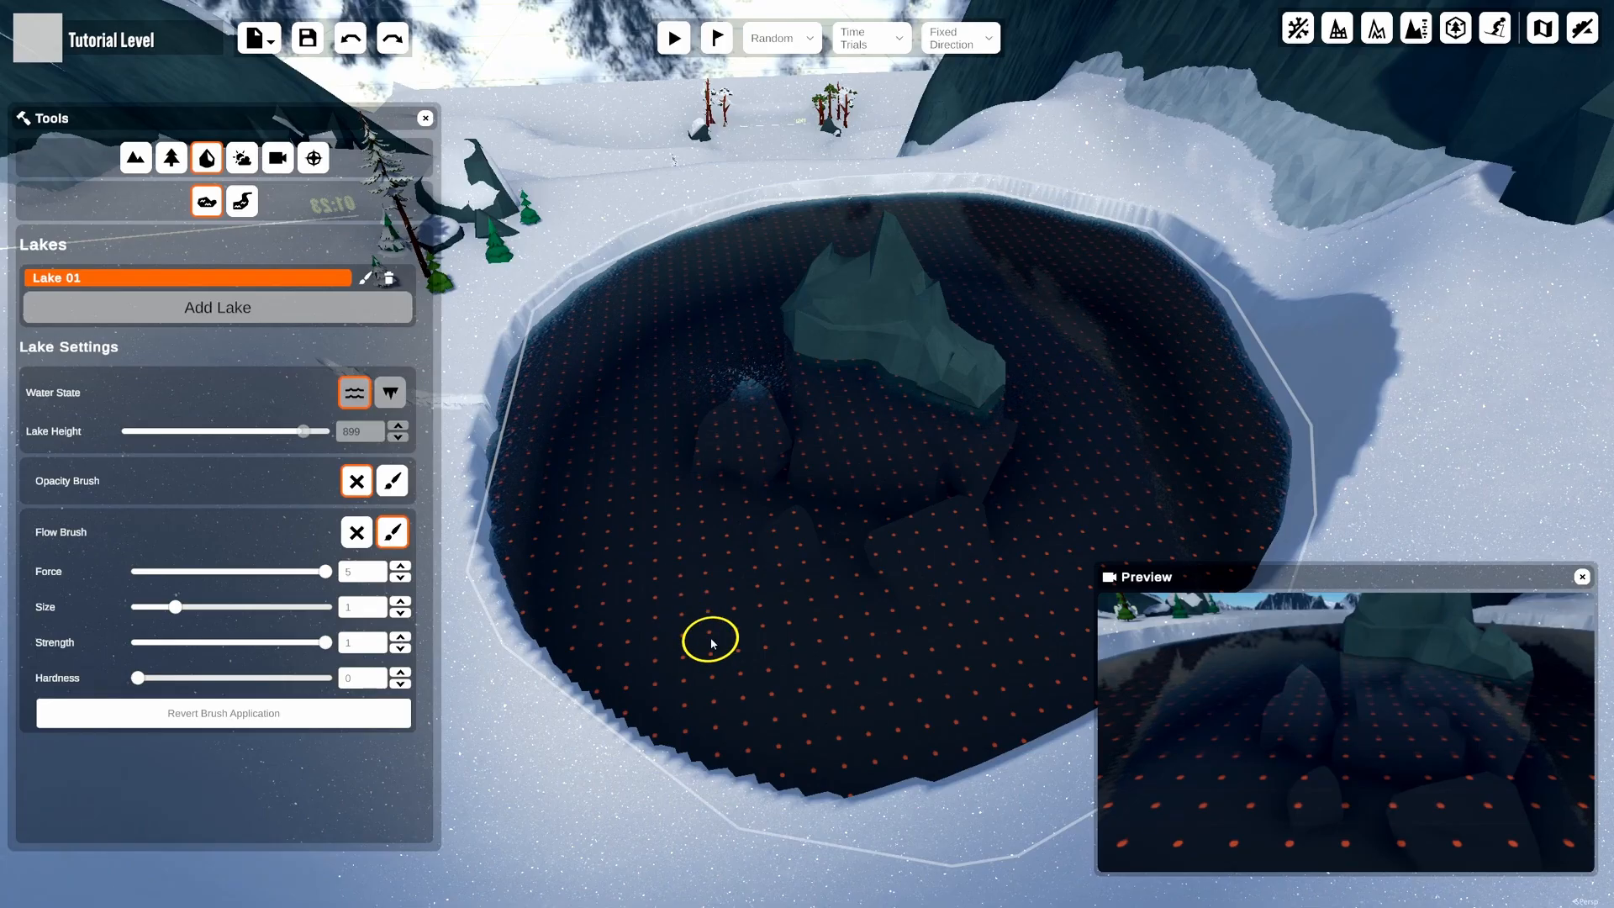
pyautogui.scroll(6, 790, 664)
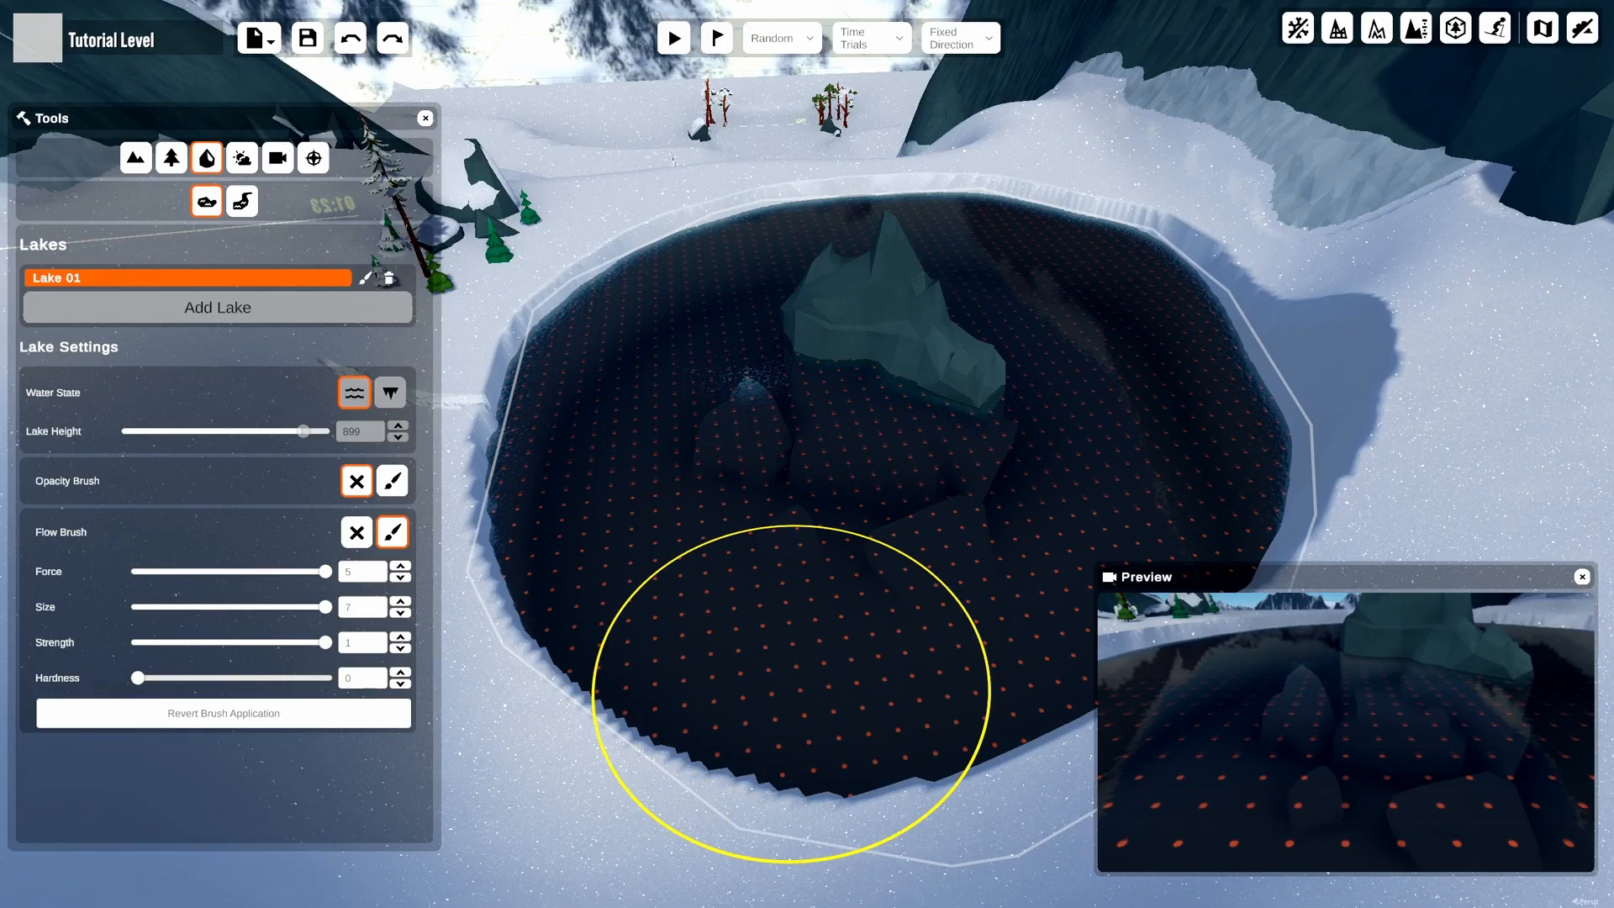
pyautogui.moveTo(814, 727); pyautogui.dragTo(734, 170)
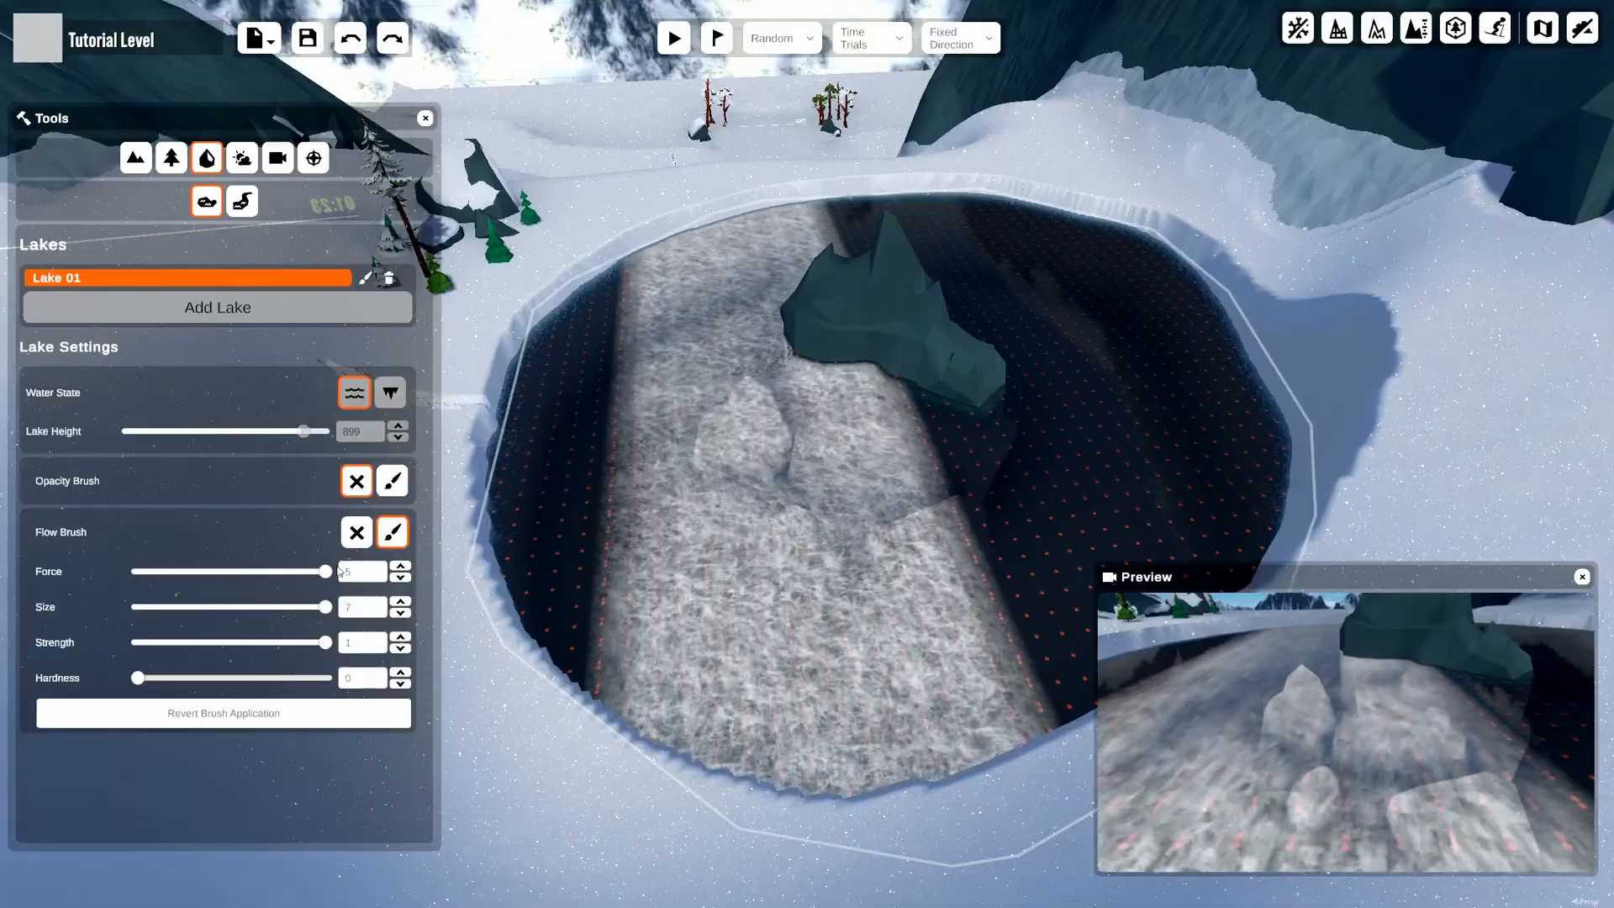
# Lower the flow brush force to its minimum and paint over the flow band to calm the water
pyautogui.moveTo(326, 573); pyautogui.dragTo(128, 580)
pyautogui.scroll(6, 829, 712)
pyautogui.moveTo(829, 712)
pyautogui.mouseDown()
pyautogui.moveTo(788, 559)
pyautogui.moveTo(756, 276)
pyautogui.mouseUp()
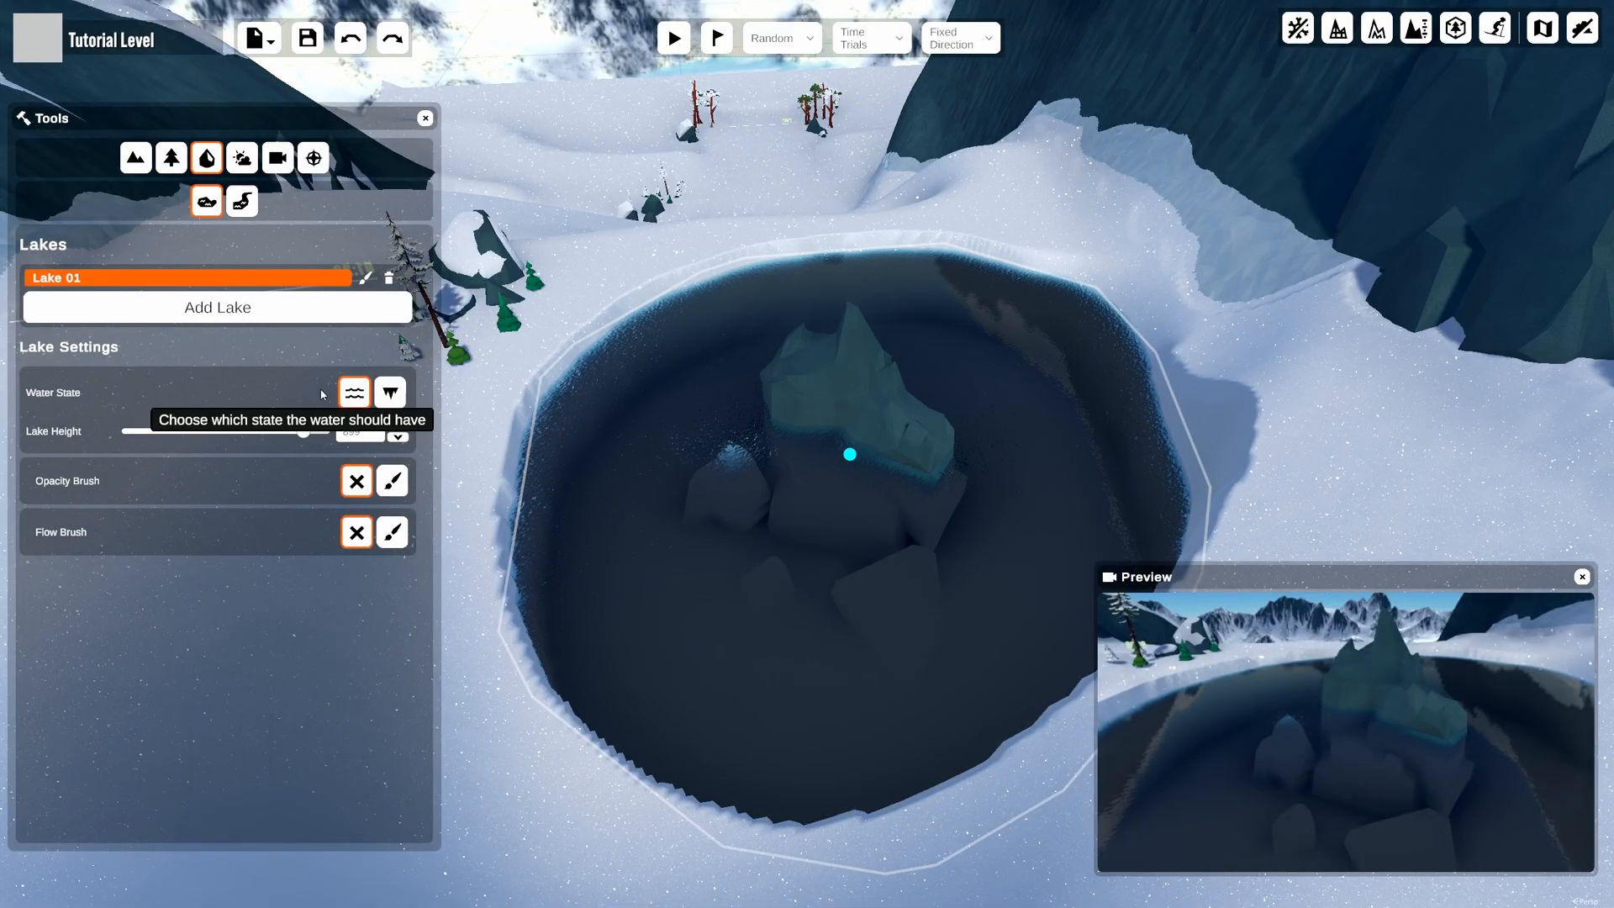
# Switch the lake's water state to frozen and test-ski across the ice from a temporary checkpoint on its shore
pyautogui.click(387, 403)
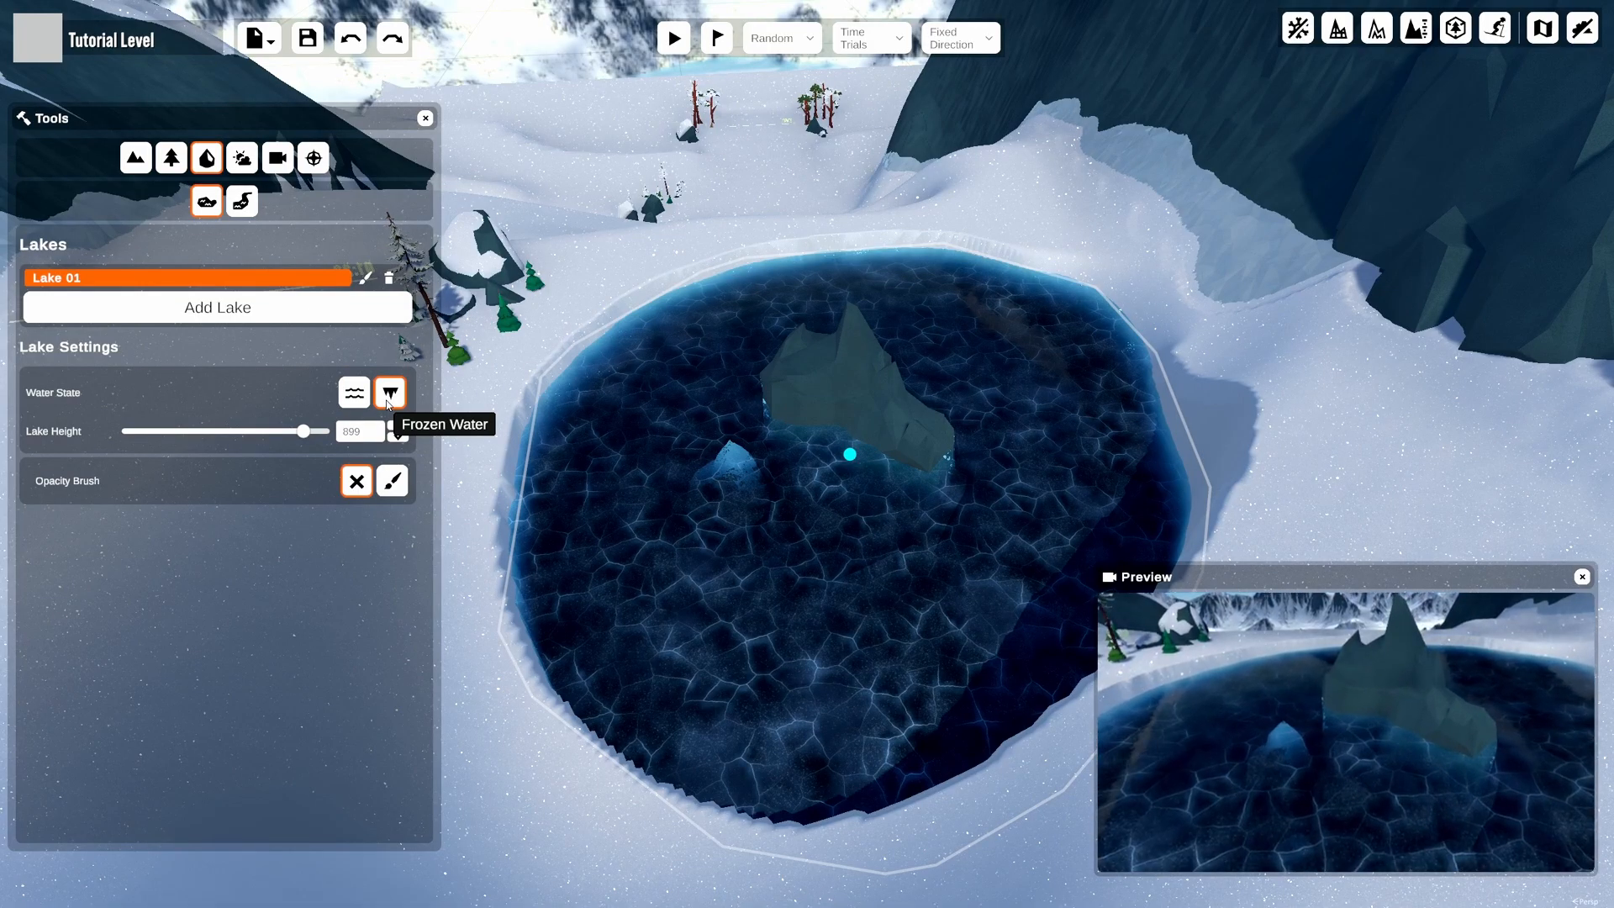
pyautogui.click(713, 35)
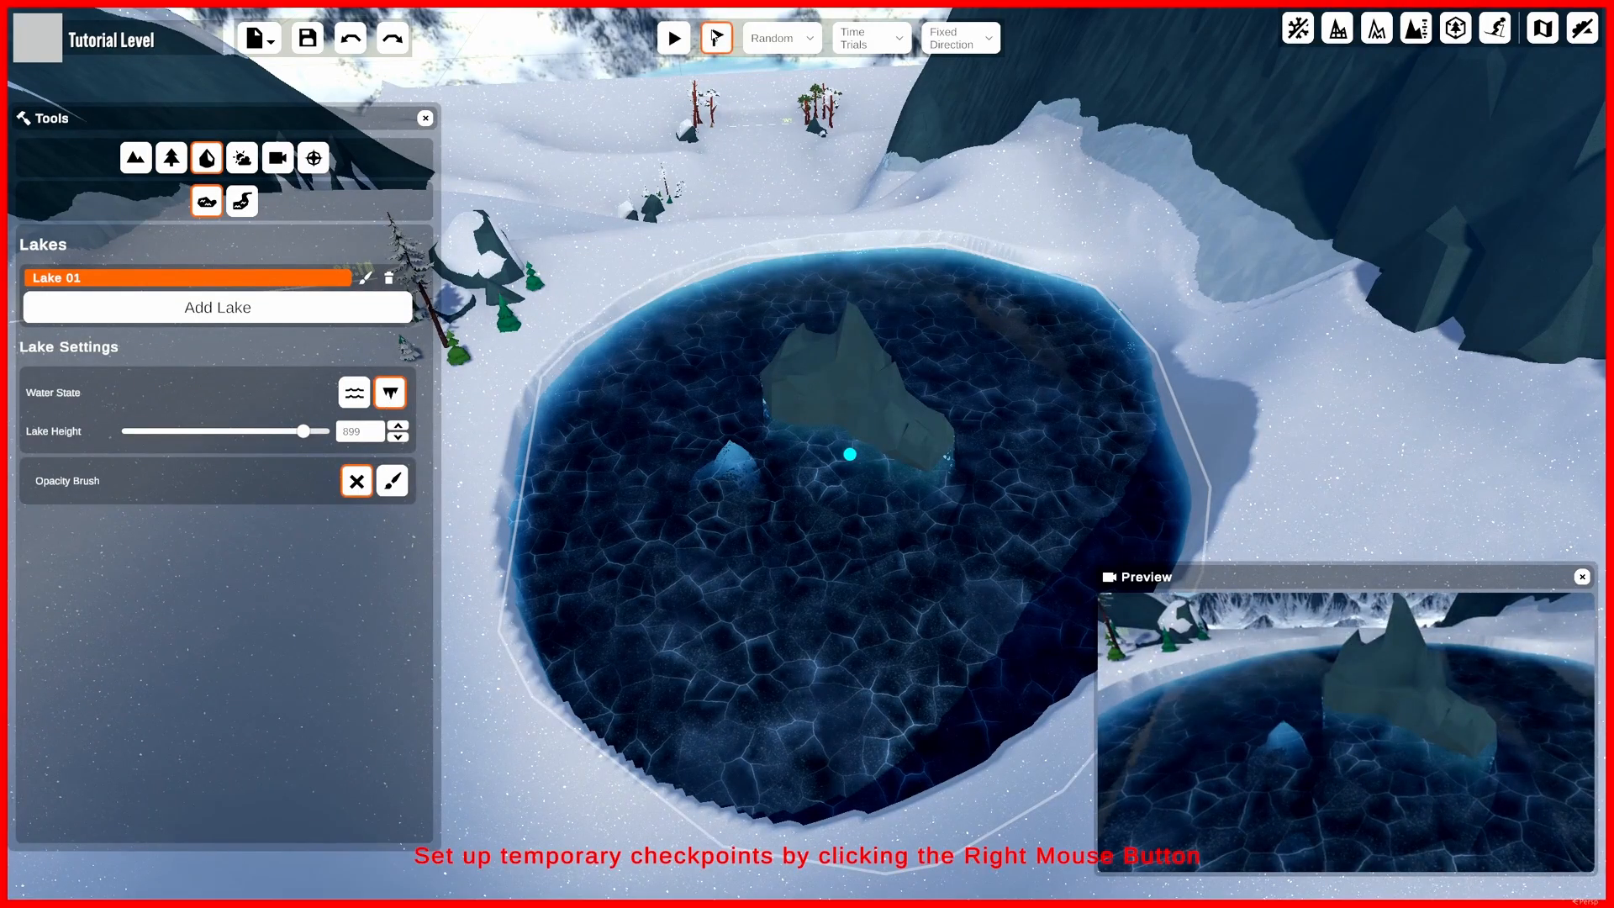
pyautogui.click(673, 37)
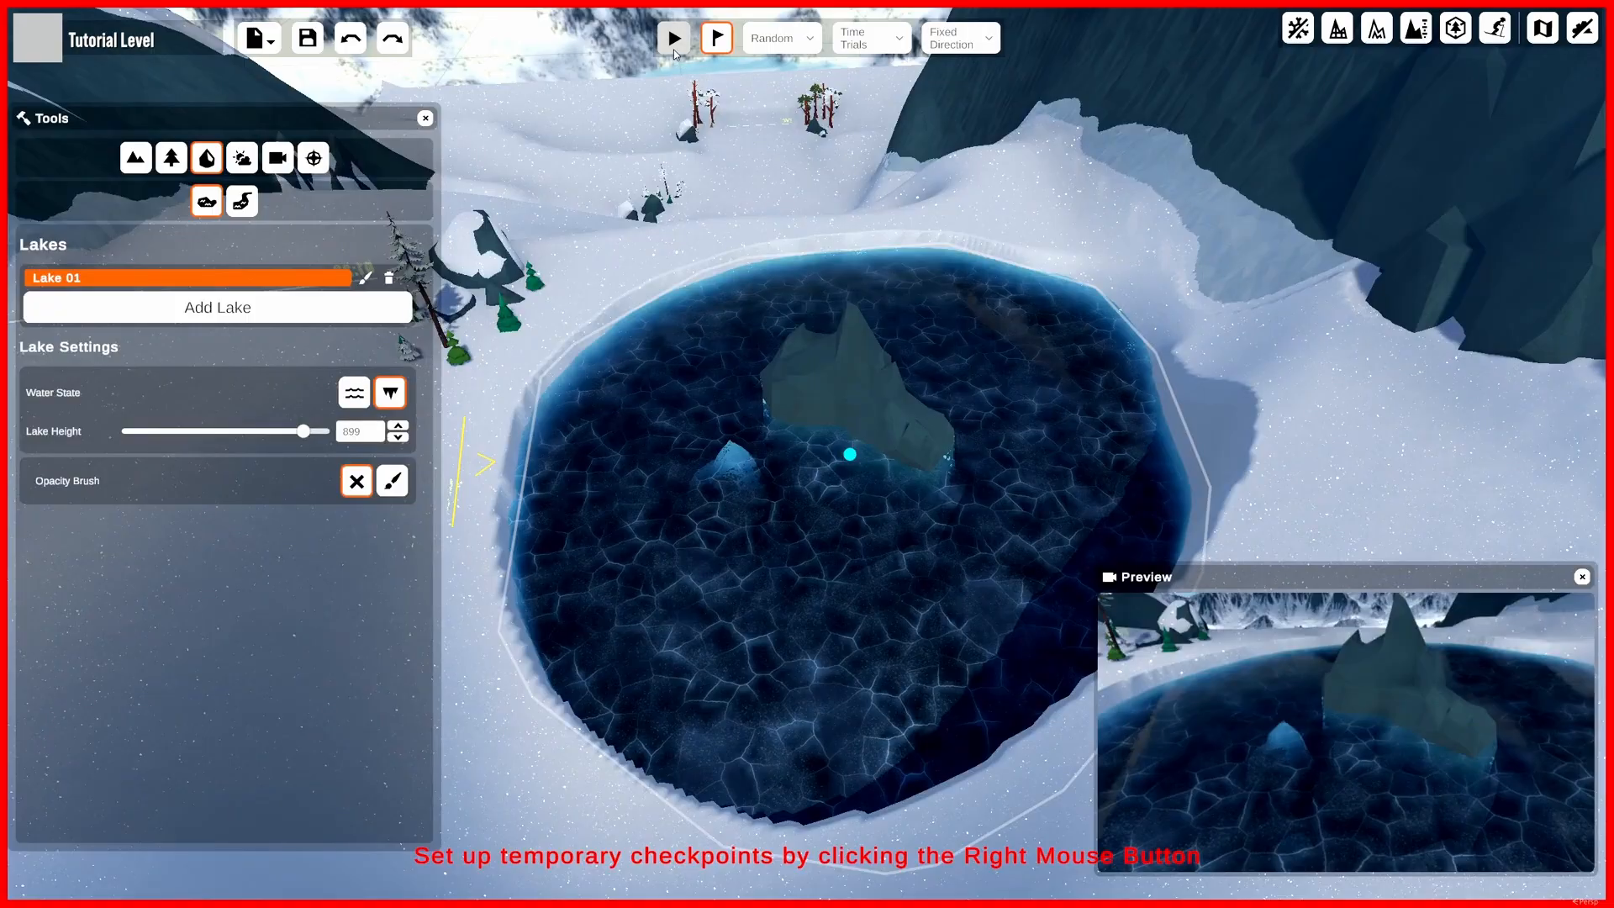
pyautogui.press('d')
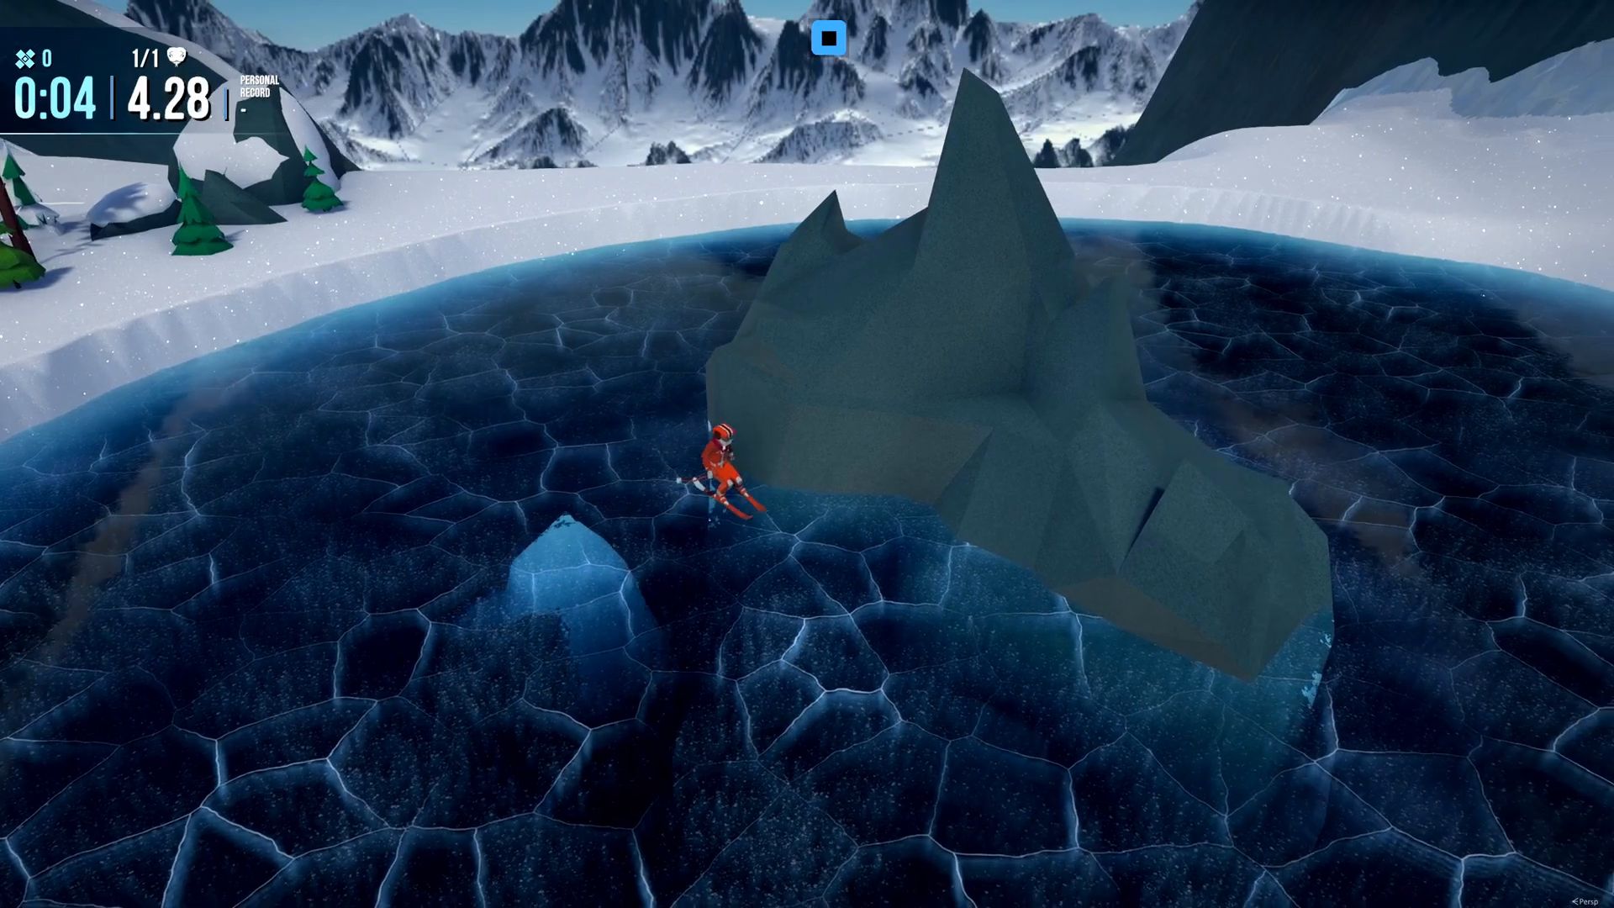
pyautogui.press('a')
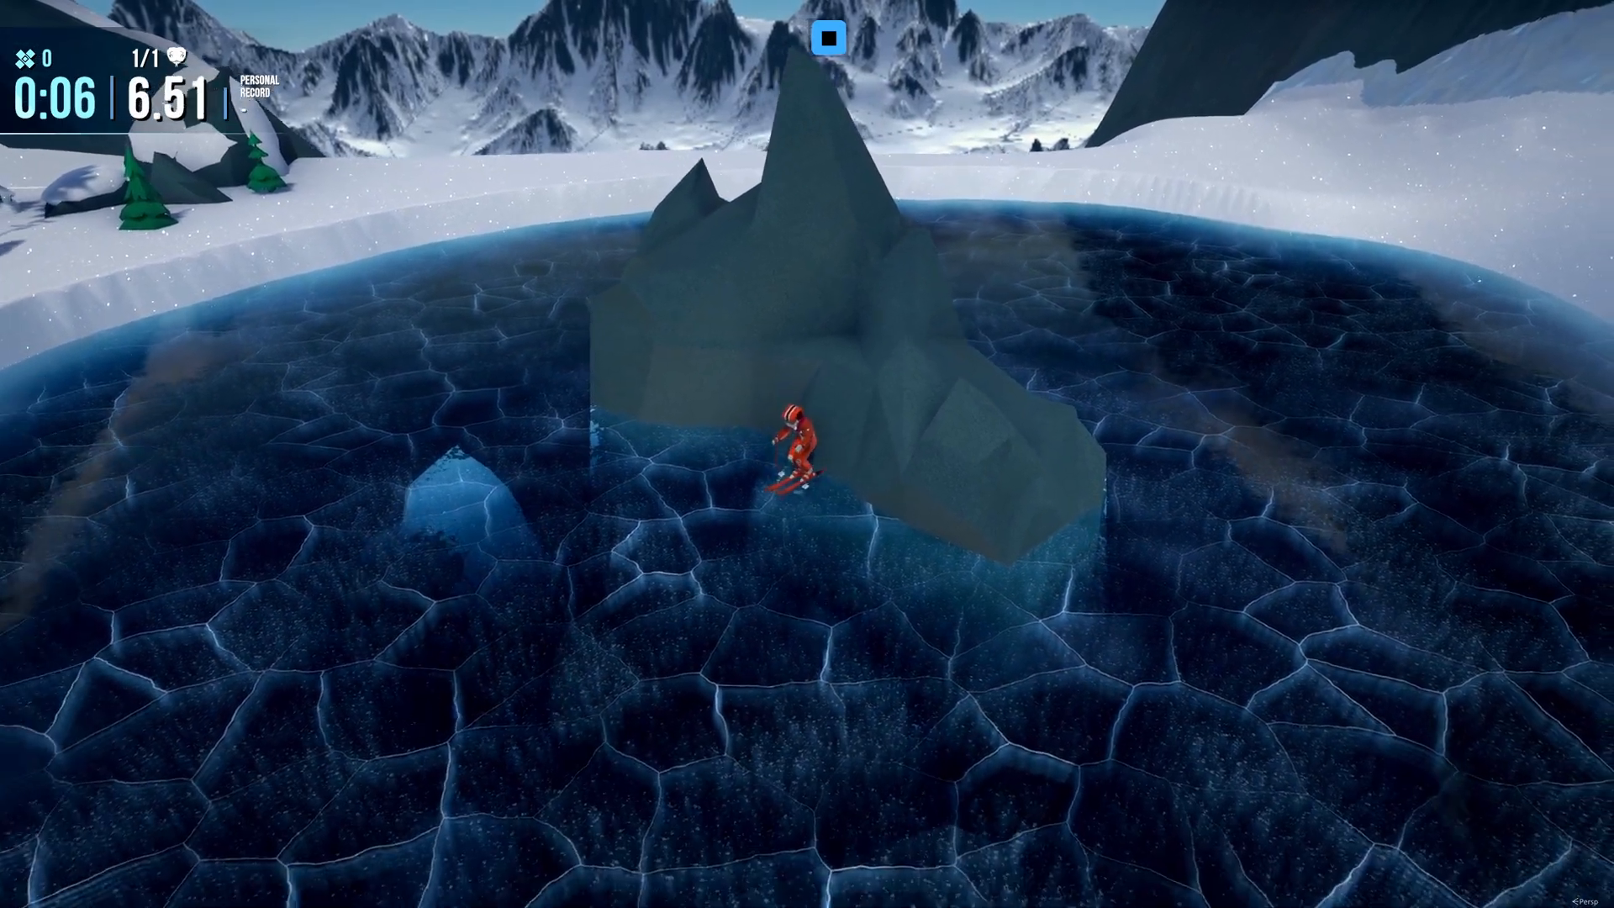
# Finish the ice test run and switch the lake's water state back to liquid
pyautogui.press('d')
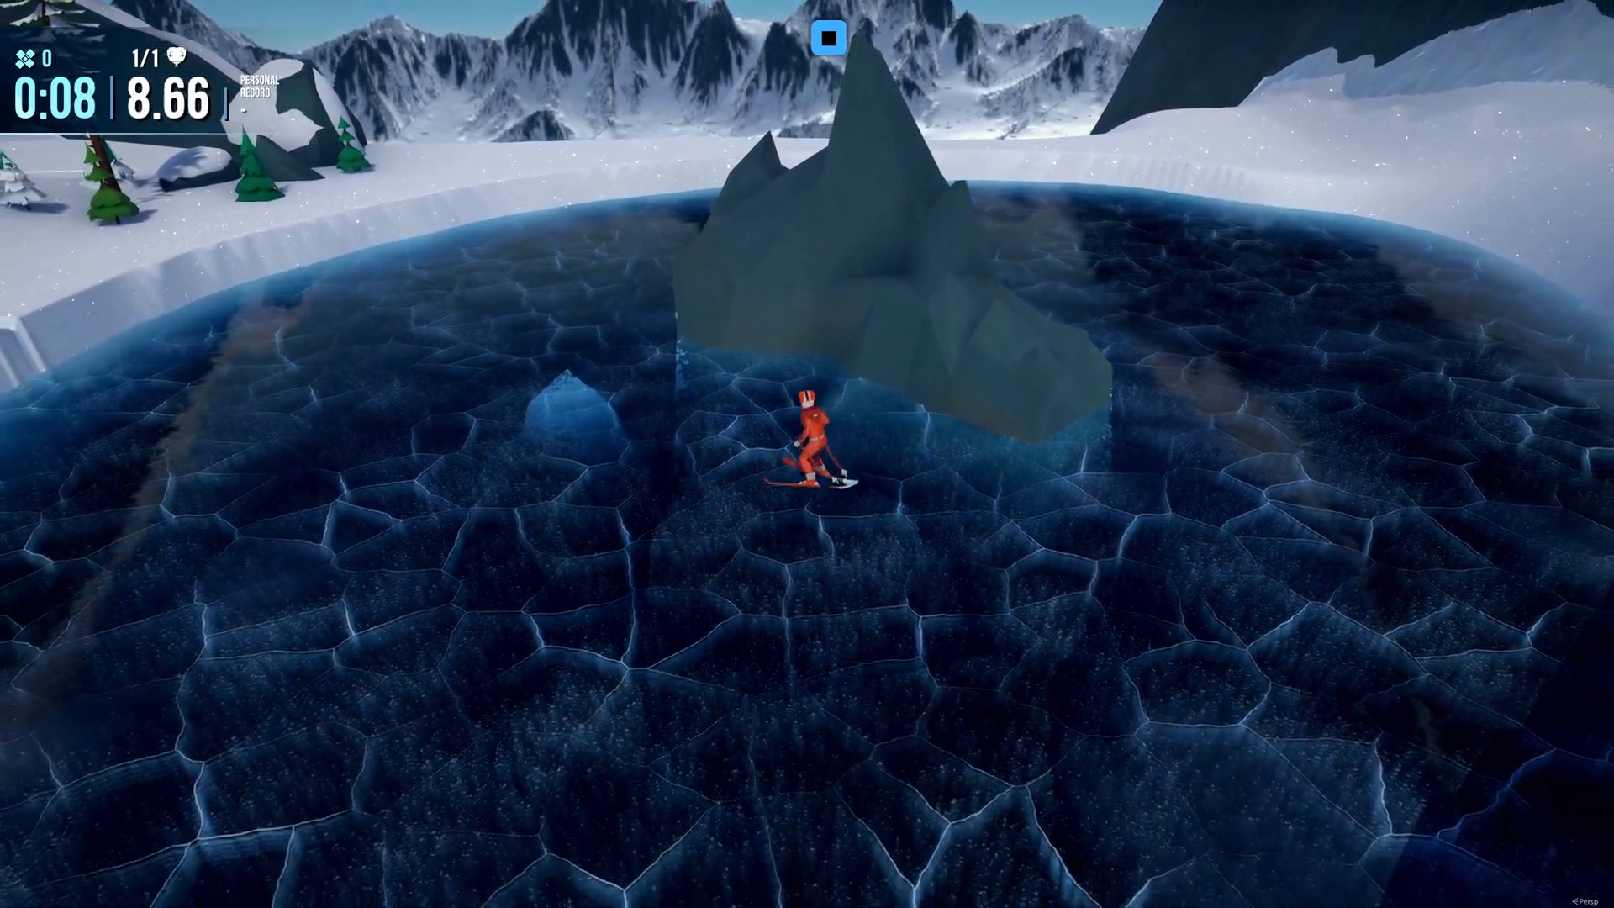
pyautogui.press('Escape')
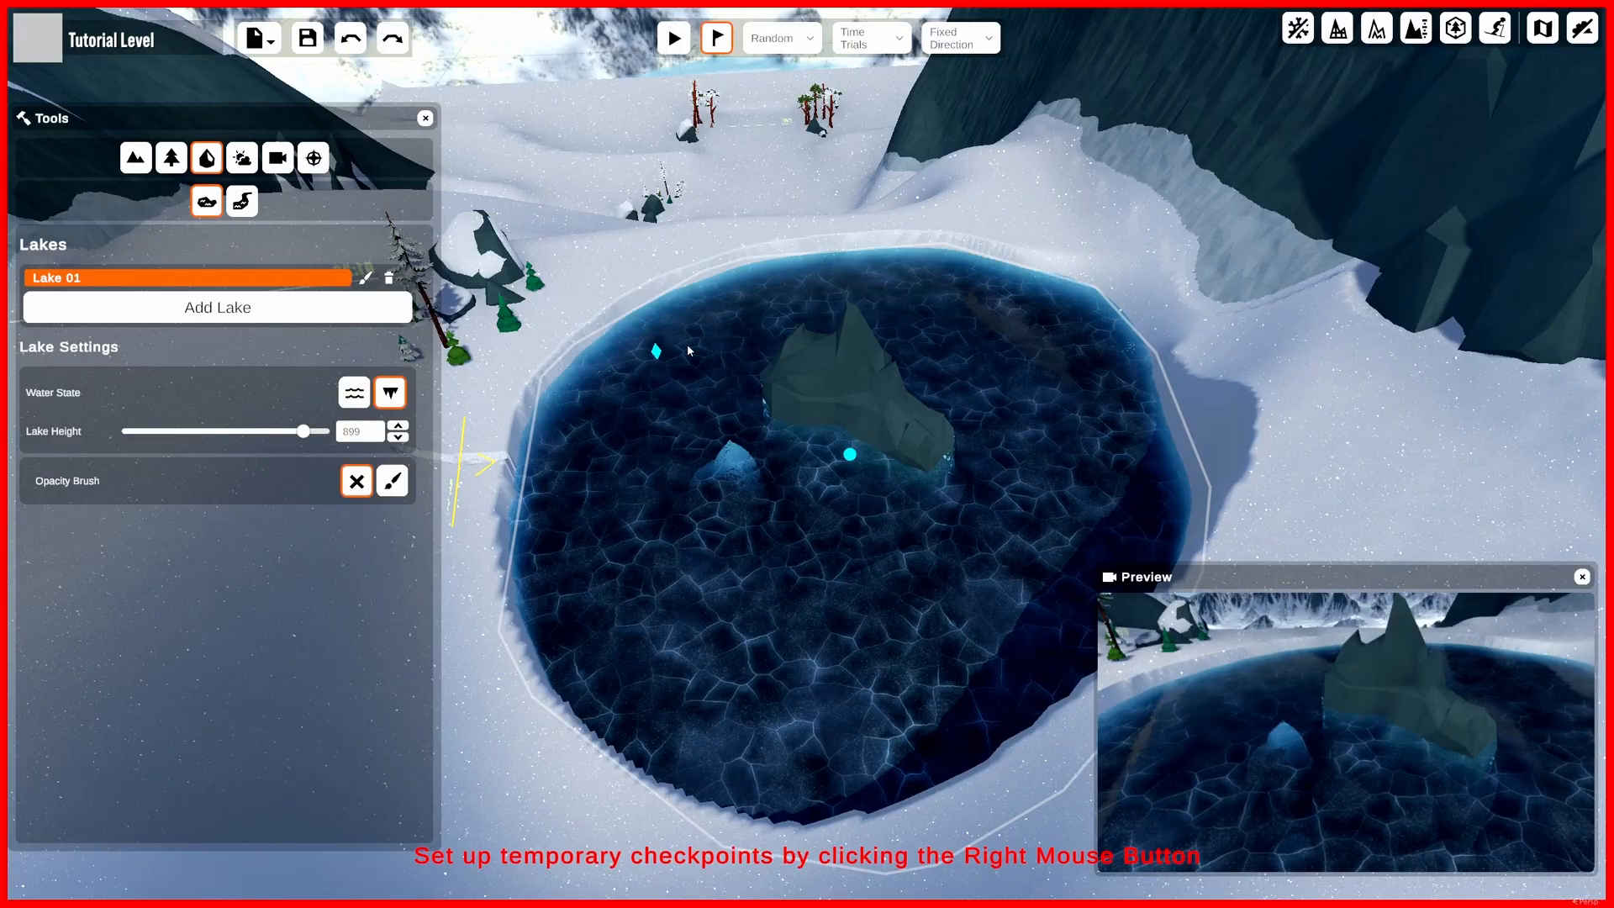
pyautogui.click(353, 396)
# Add a river on the snowy slope just below the lake
pyautogui.scroll(-5, 684, 458)
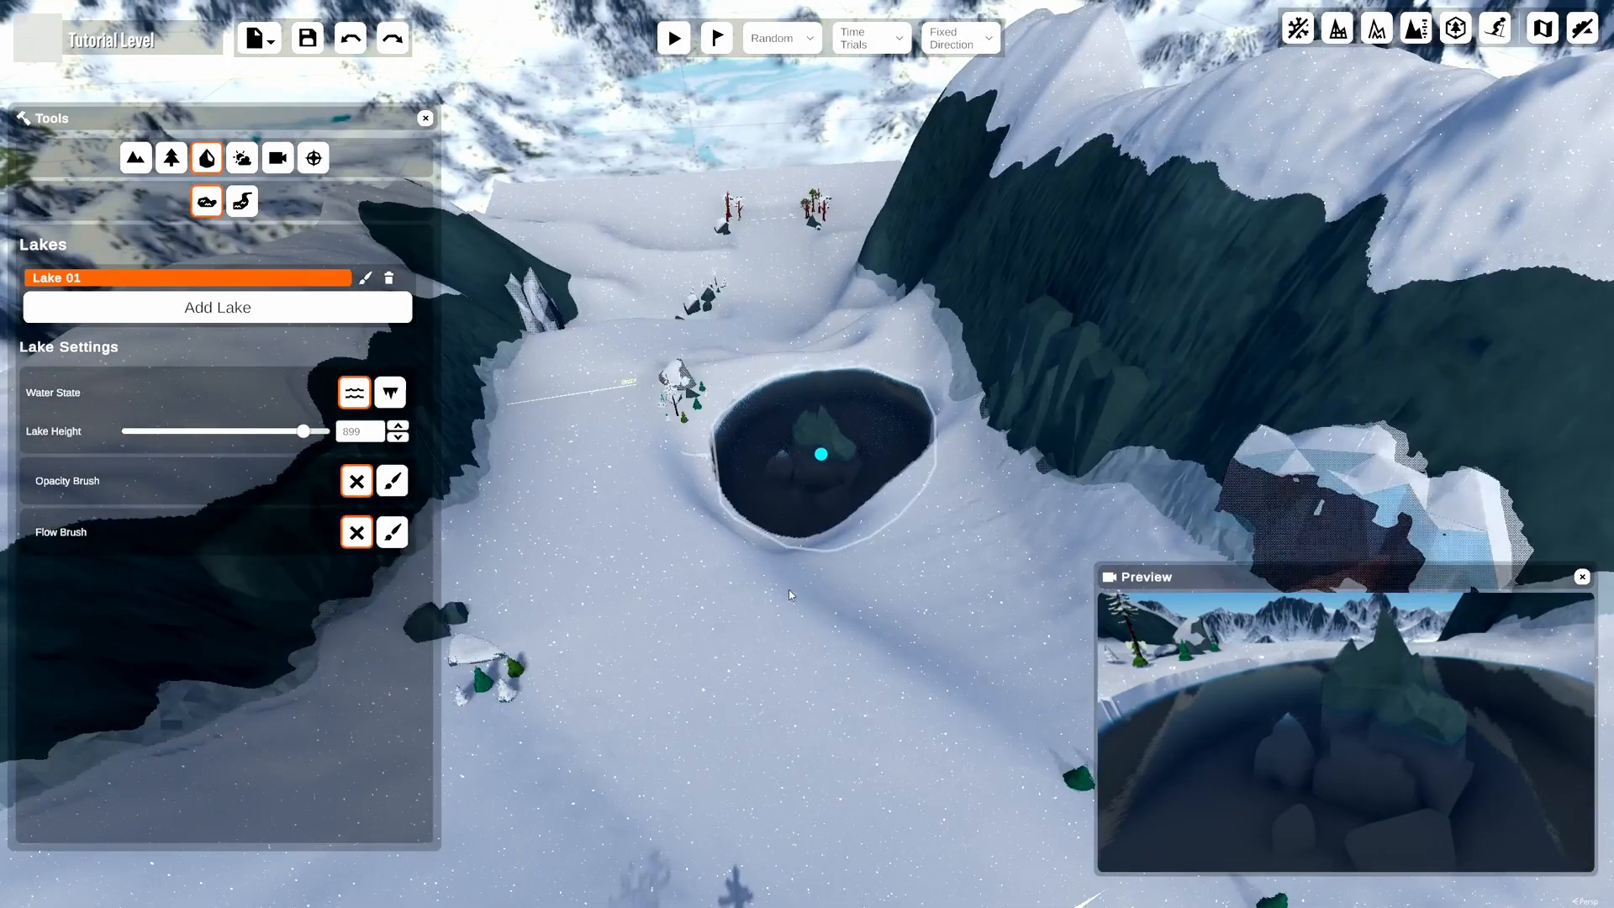
pyautogui.scroll(2, 794, 607)
pyautogui.press('d')
pyautogui.press('s')
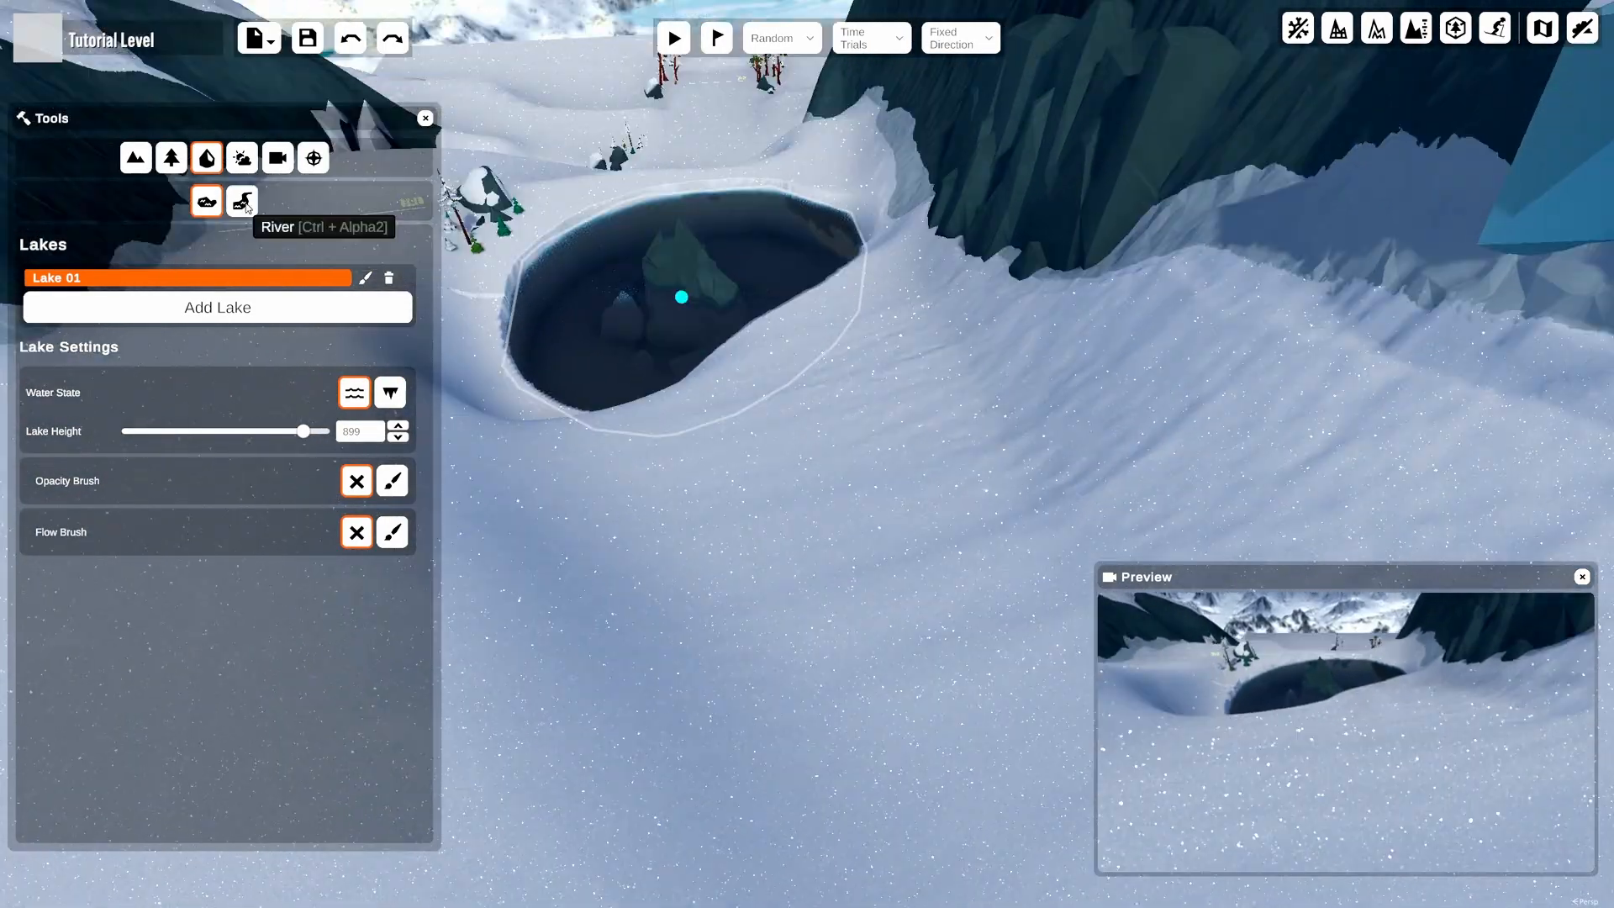
pyautogui.click(243, 202)
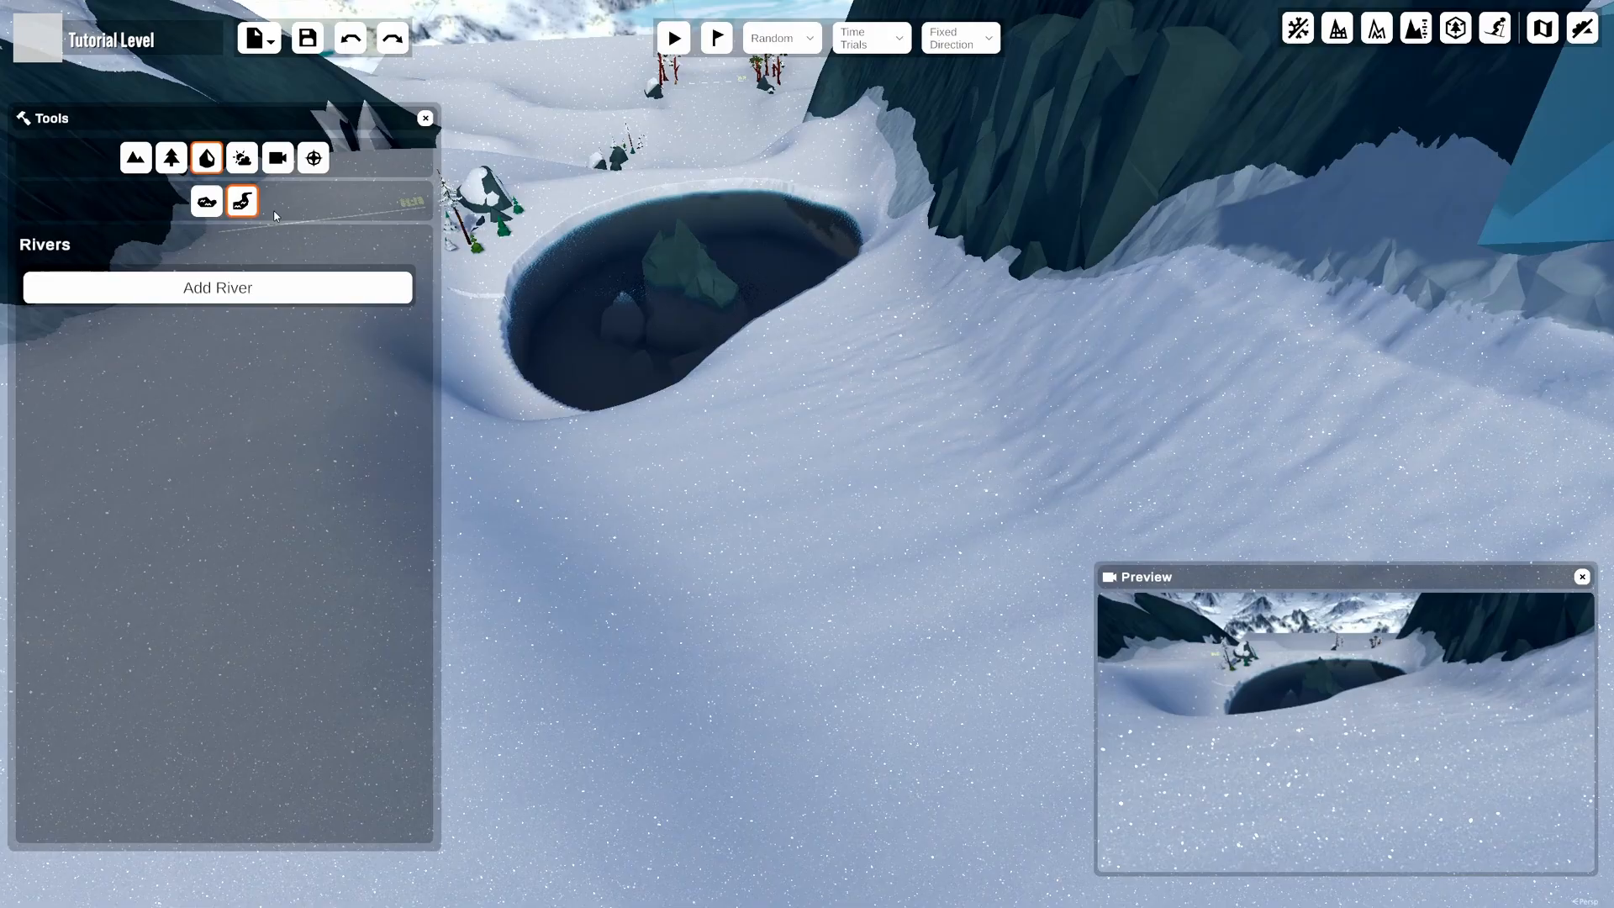
pyautogui.click(226, 294)
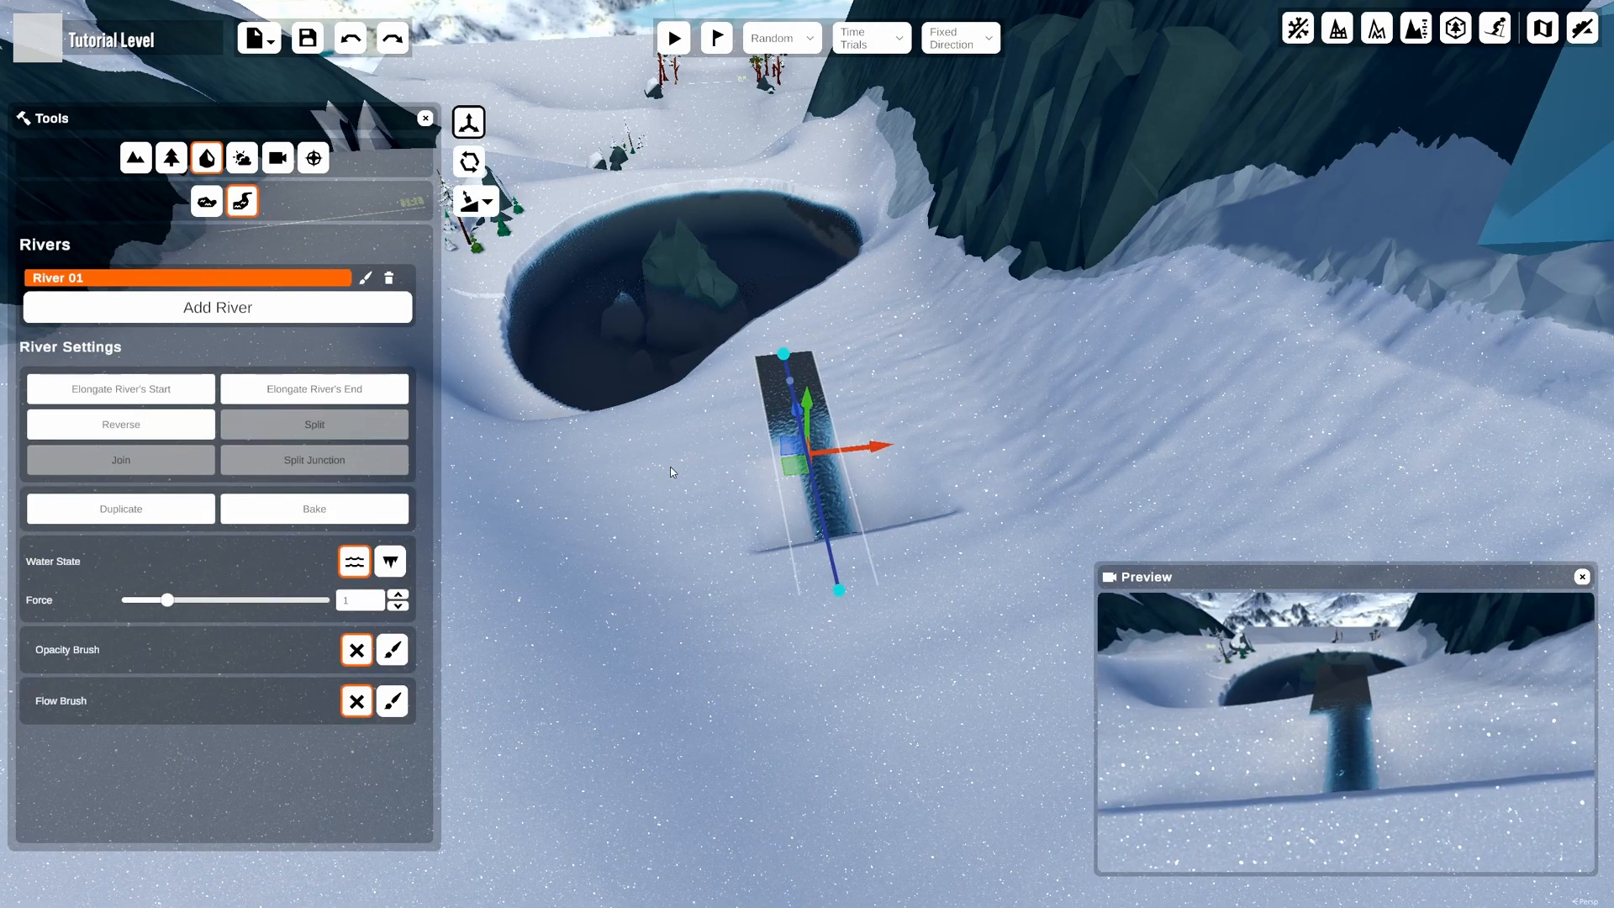
# Move the new river and reposition both of its end points so it runs further down the slope
pyautogui.moveTo(797, 468); pyautogui.dragTo(814, 424)
pyautogui.click(854, 609)
pyautogui.moveTo(846, 622); pyautogui.dragTo(875, 675)
pyautogui.click(786, 340)
pyautogui.moveTo(785, 283); pyautogui.dragTo(787, 356)
pyautogui.click(857, 570)
pyautogui.click(836, 532)
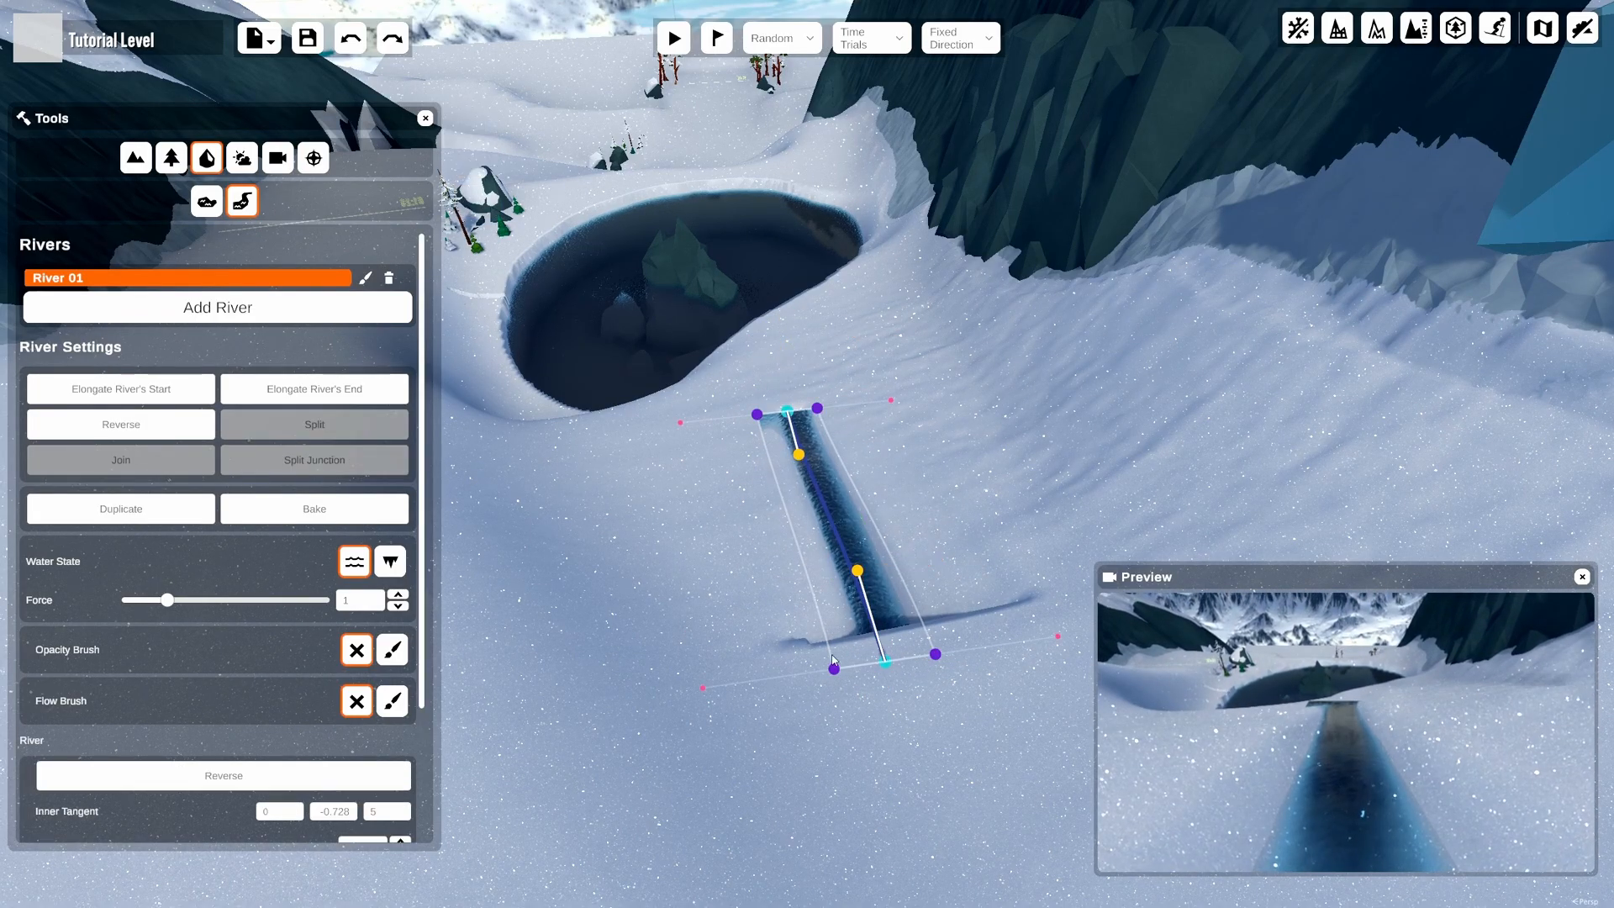
# Widen the river at both ends and bend it by moving the tangent handle of its lake-side point
pyautogui.moveTo(828, 675); pyautogui.dragTo(710, 692)
pyautogui.moveTo(815, 412); pyautogui.dragTo(879, 410)
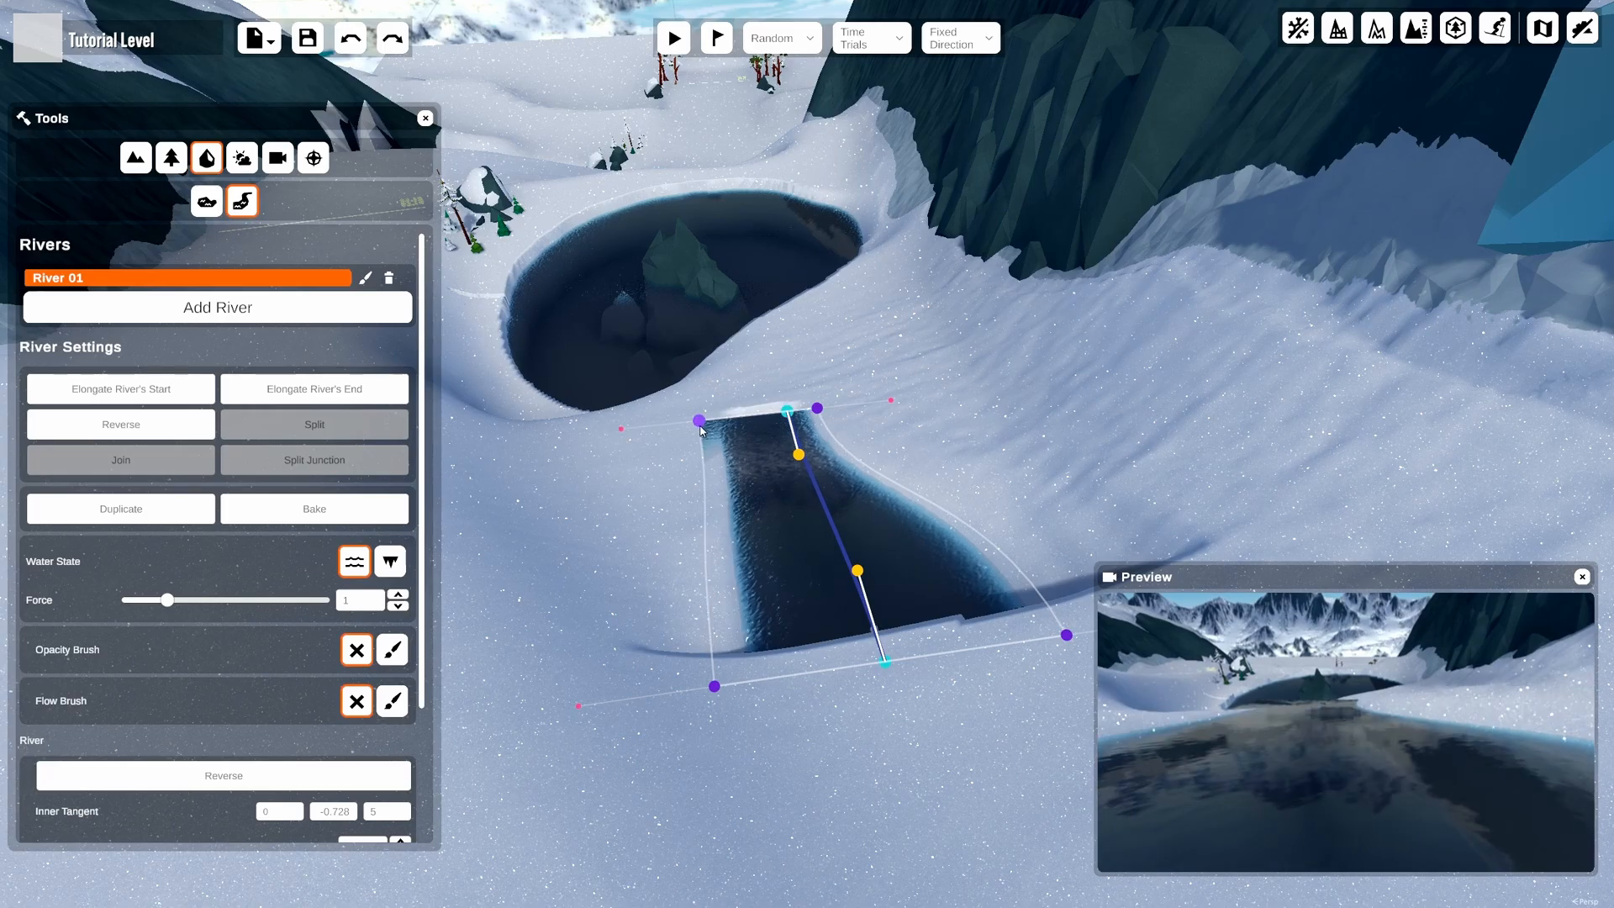
pyautogui.click(787, 412)
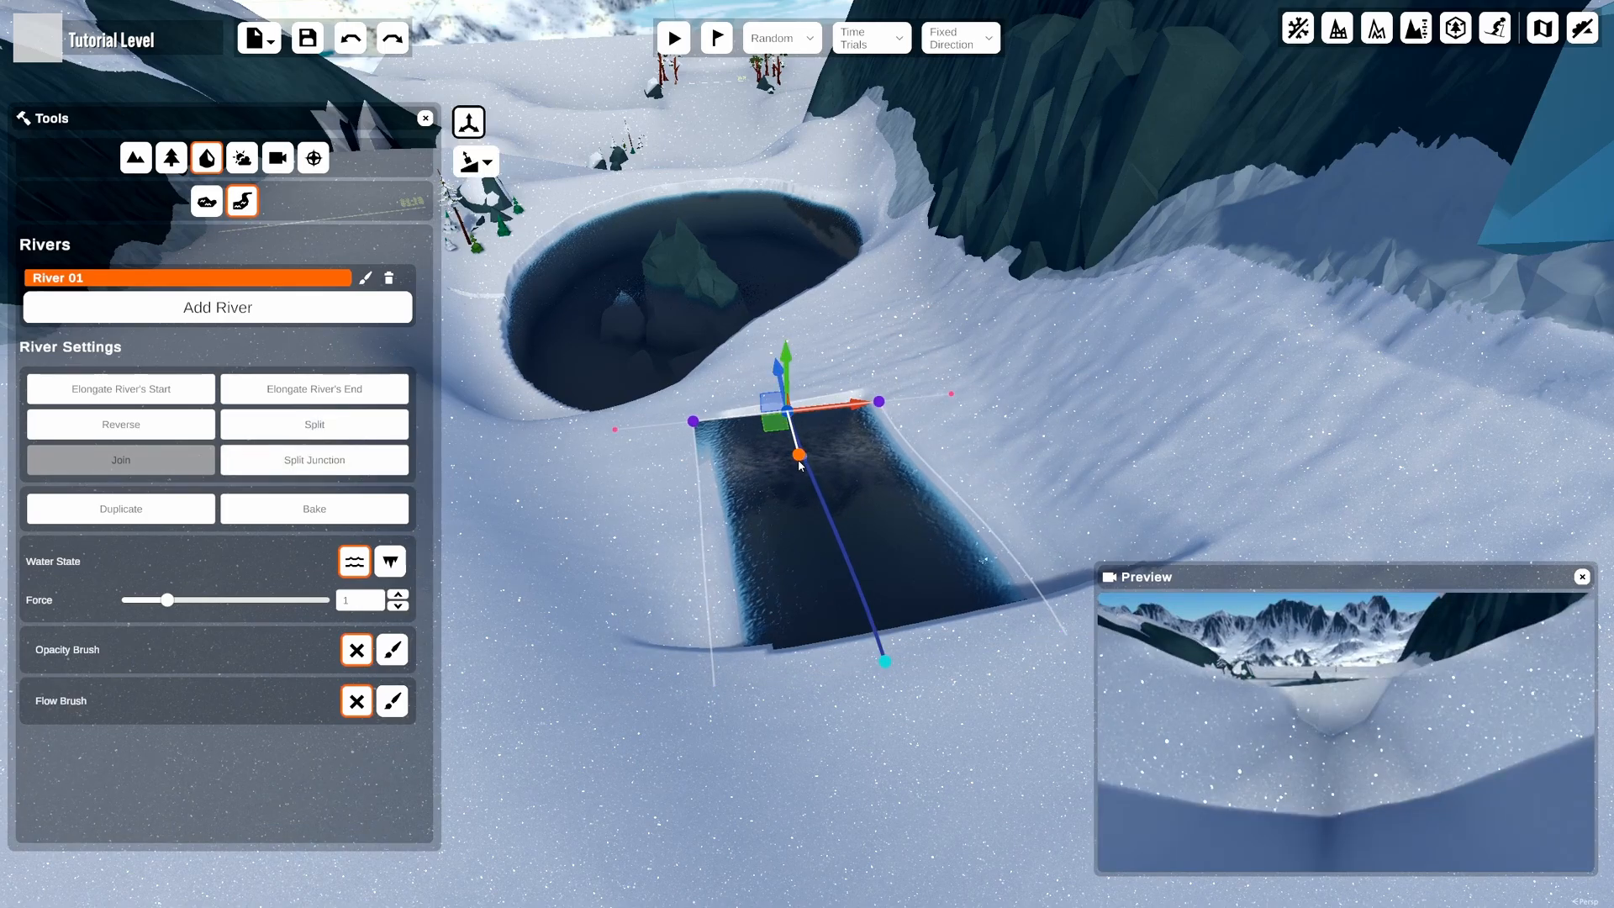
pyautogui.click(798, 461)
pyautogui.moveTo(788, 472); pyautogui.dragTo(874, 514)
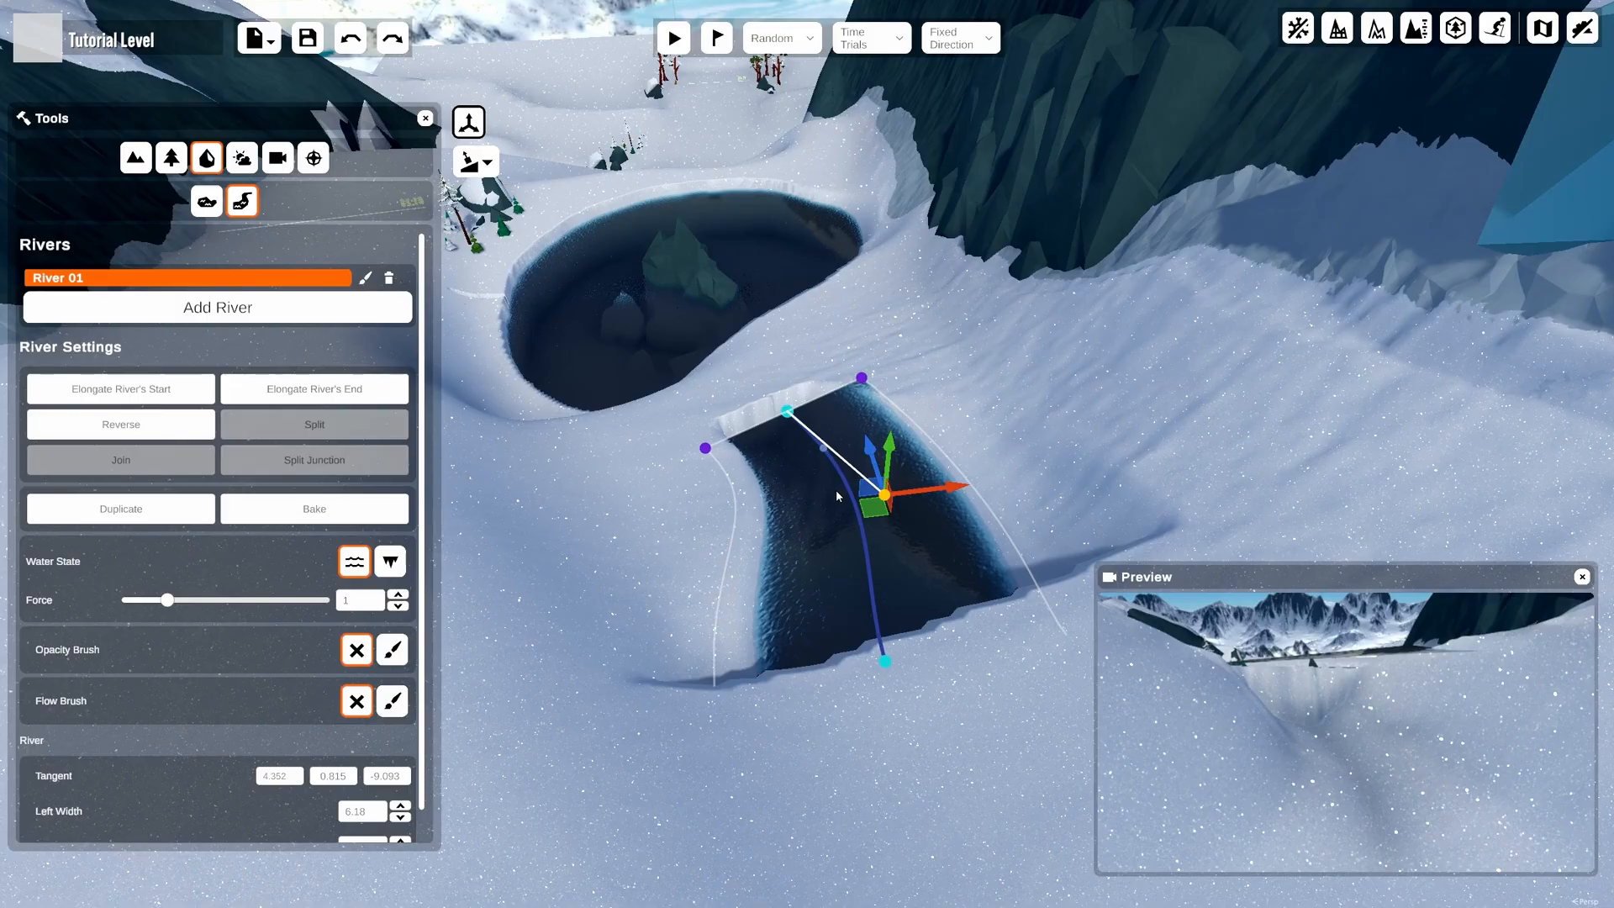
# Elongate the river's lake-side end with a new point at the lake's near shore
pyautogui.click(190, 402)
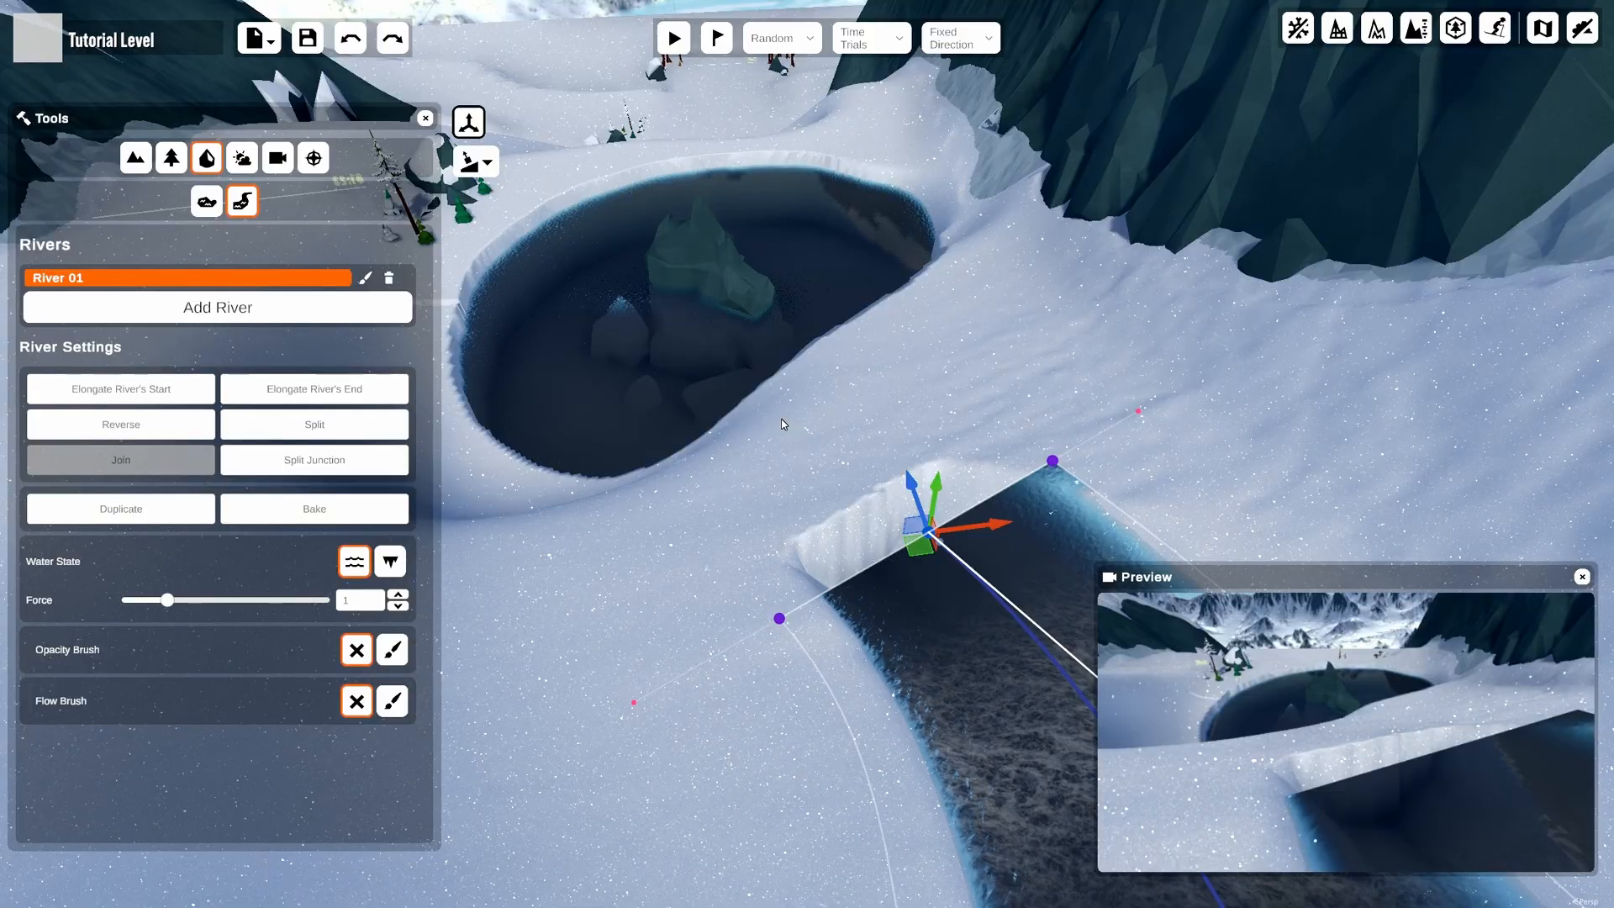
pyautogui.click(780, 419)
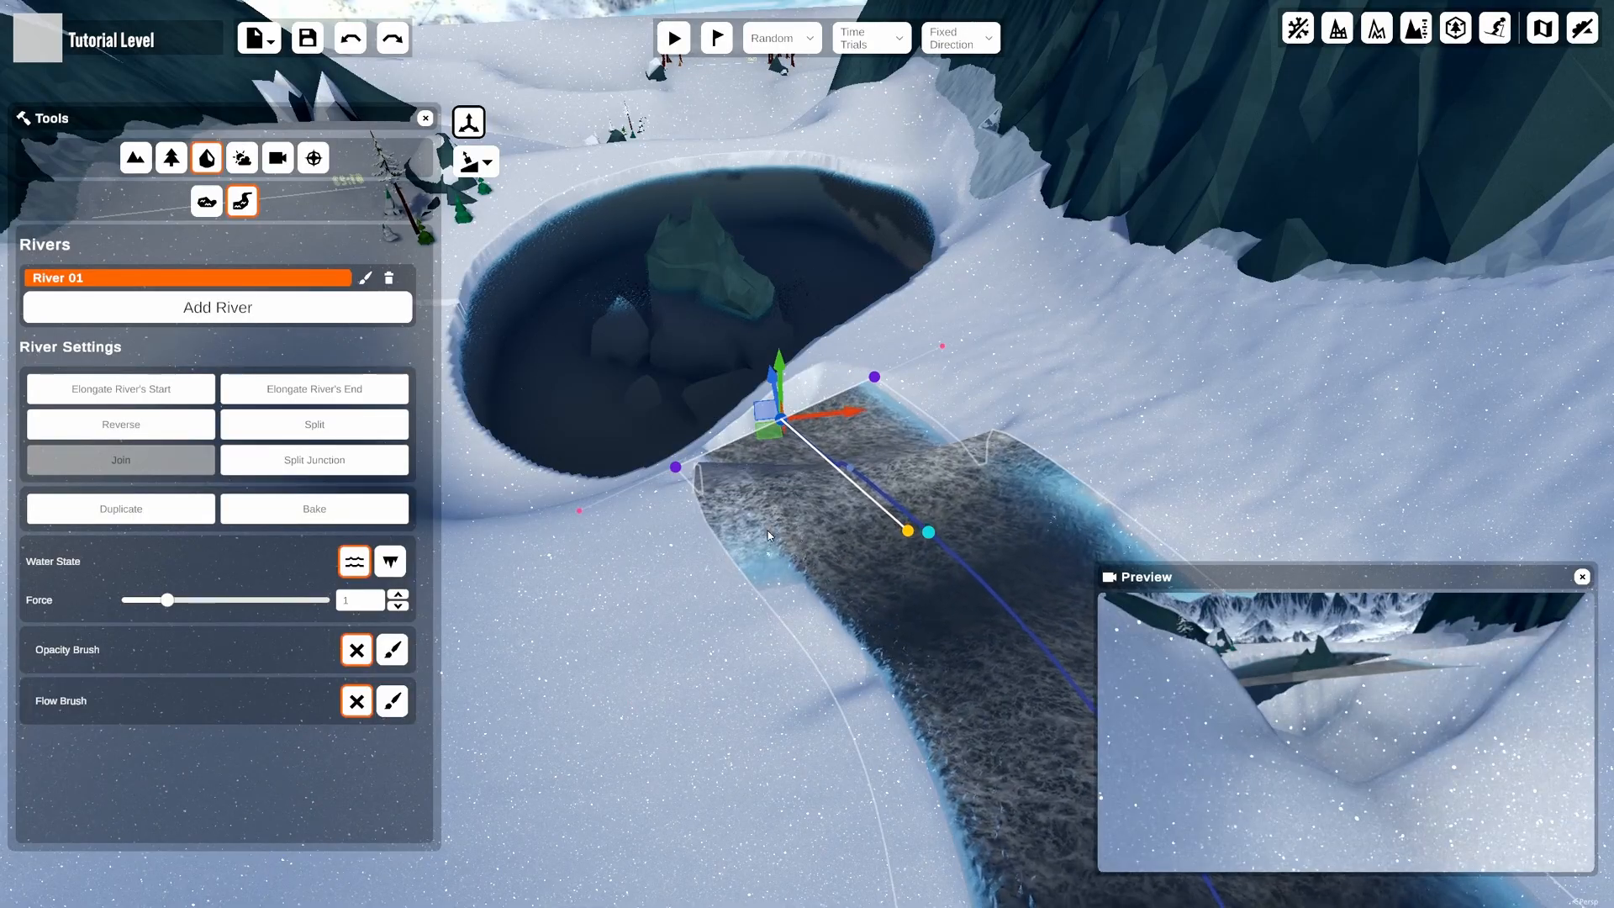
# Lower the river's flow force to 0, and set it back to 1
pyautogui.scroll(-2, 768, 531)
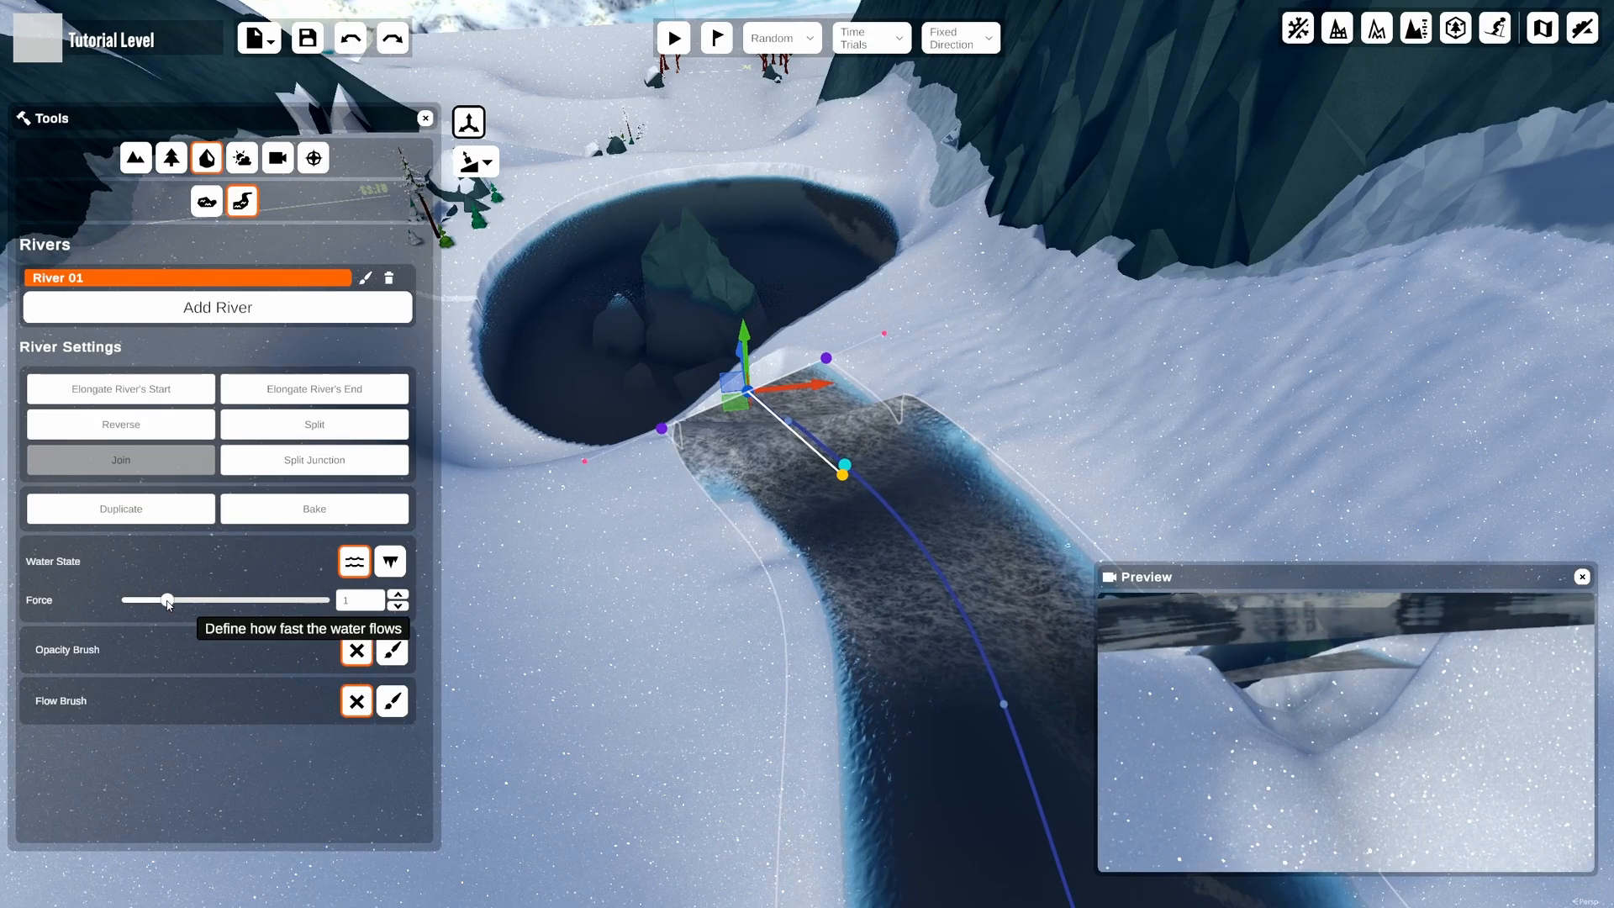
pyautogui.moveTo(166, 601); pyautogui.dragTo(127, 602)
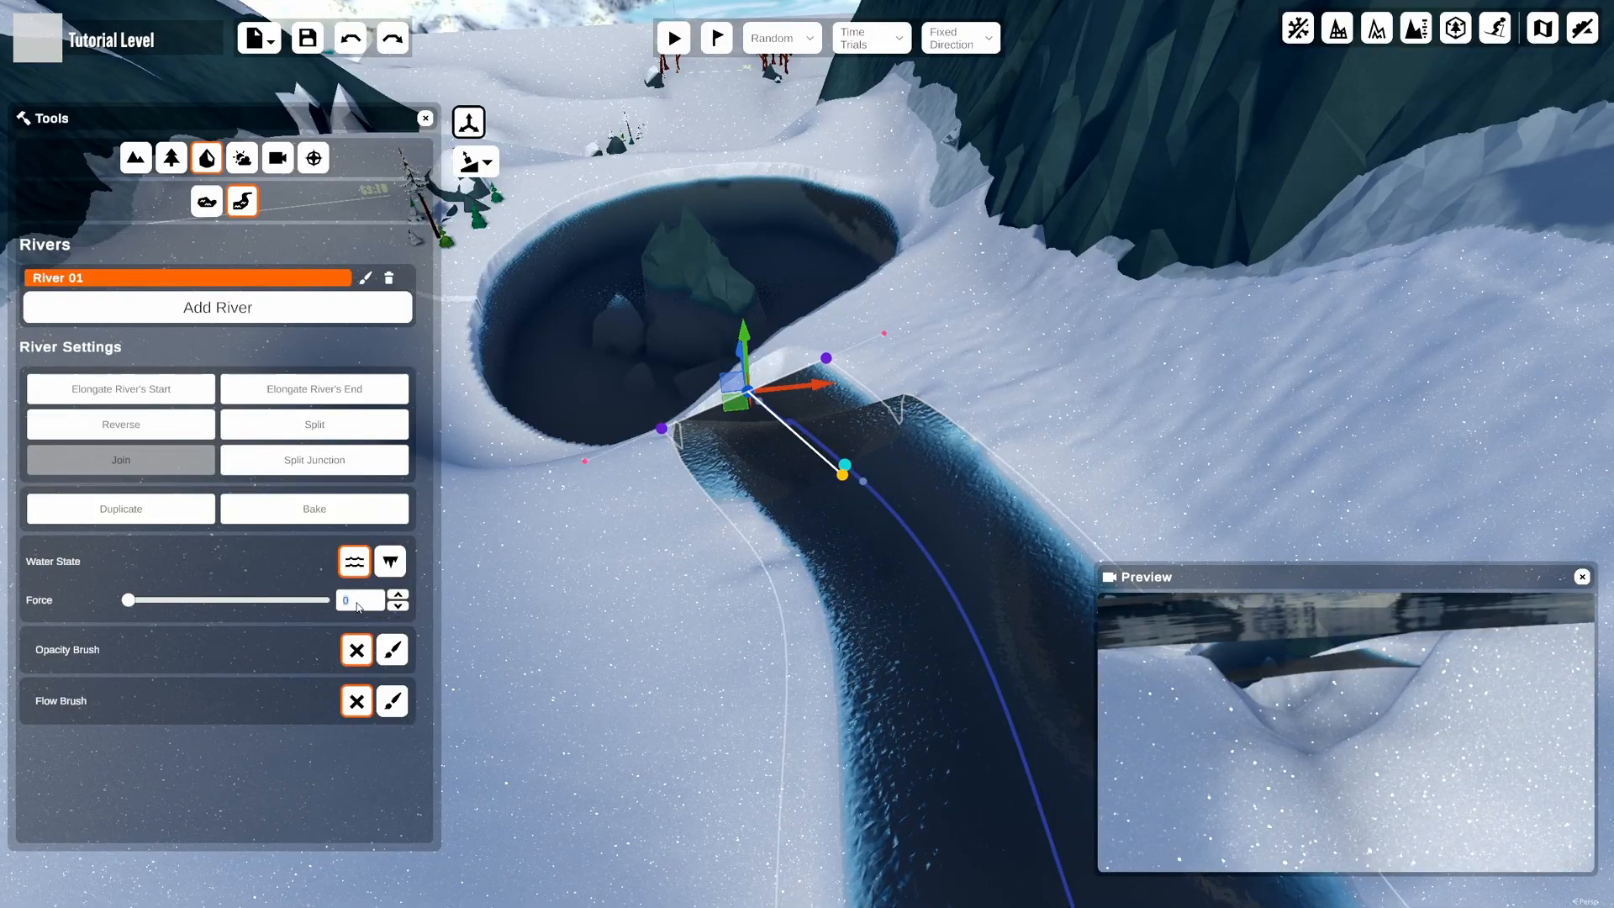
pyautogui.write('1')
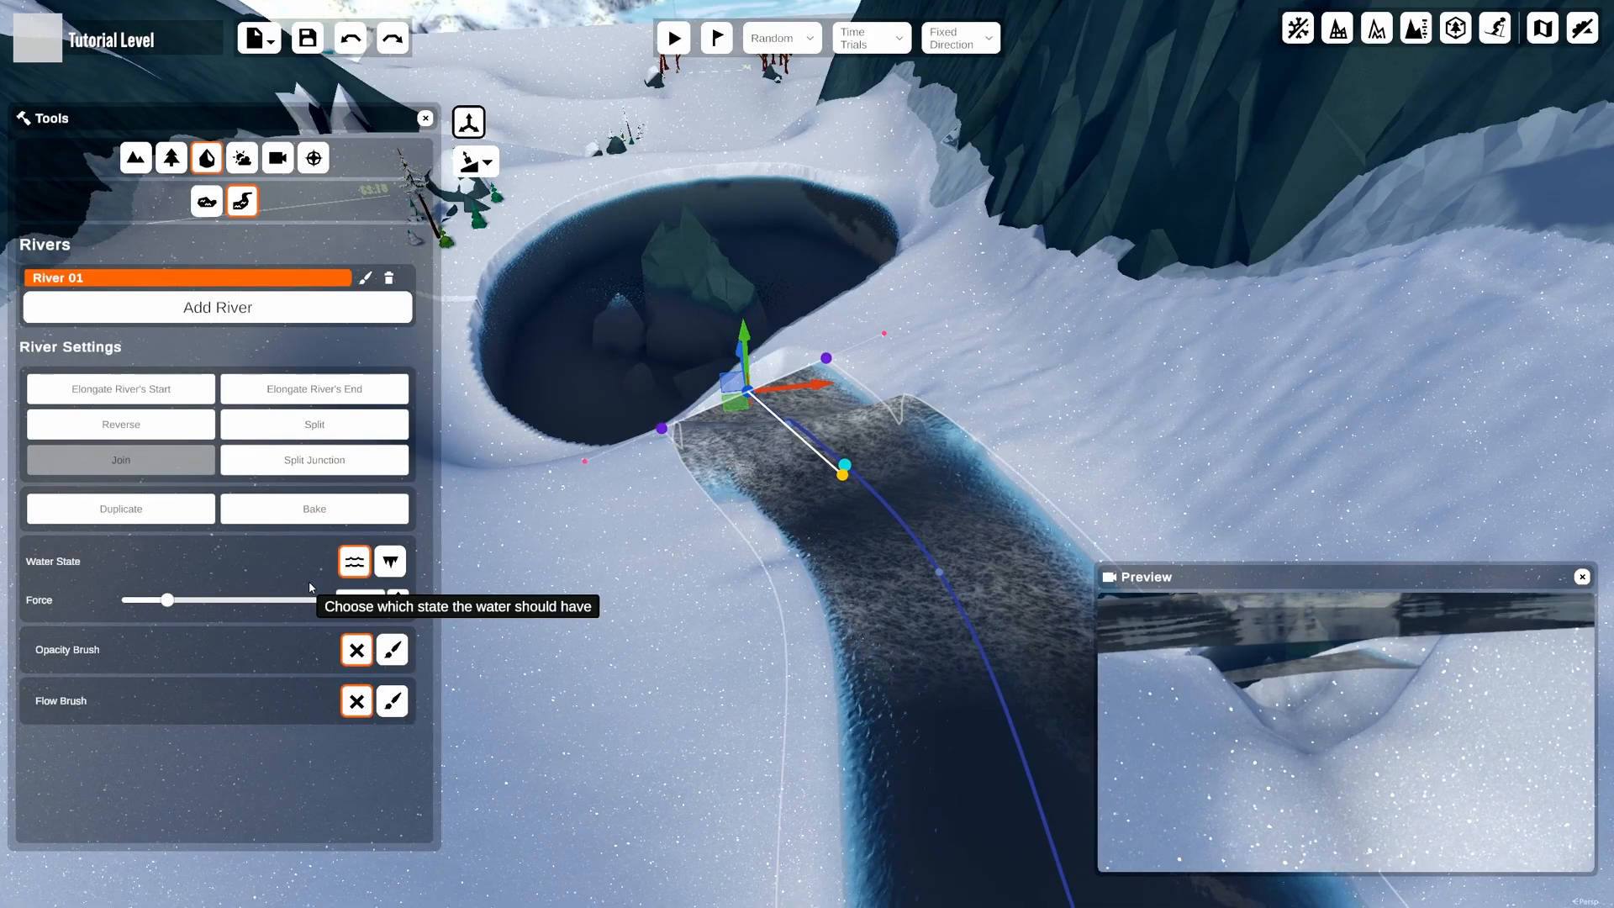
# Extend and shape the river's far end into a wide bend that leads to the foot of the dark cliff
pyautogui.moveTo(580, 580); pyautogui.dragTo(770, 523, button='right')
pyautogui.press('s')
pyautogui.scroll(1, 768, 552)
pyautogui.click(1033, 728)
pyautogui.moveTo(1047, 717); pyautogui.dragTo(821, 577)
pyautogui.click(706, 469)
pyautogui.moveTo(821, 577); pyautogui.dragTo(756, 609, button='right')
pyautogui.click(853, 671)
pyautogui.moveTo(897, 674); pyautogui.dragTo(866, 685)
pyautogui.click(1001, 653)
pyautogui.moveTo(1014, 664)
pyautogui.mouseDown()
pyautogui.moveTo(1071, 620)
pyautogui.moveTo(1021, 643)
pyautogui.mouseUp()
pyautogui.moveTo(924, 605); pyautogui.dragTo(782, 626, button='right')
pyautogui.click(771, 591)
pyautogui.moveTo(710, 582); pyautogui.dragTo(659, 566)
pyautogui.click(632, 608)
pyautogui.moveTo(632, 607); pyautogui.dragTo(769, 555, button='right')
# Elongate the river from the cliff's foot with a new point raised to the cliff top, forming a waterfall
pyautogui.click(742, 648)
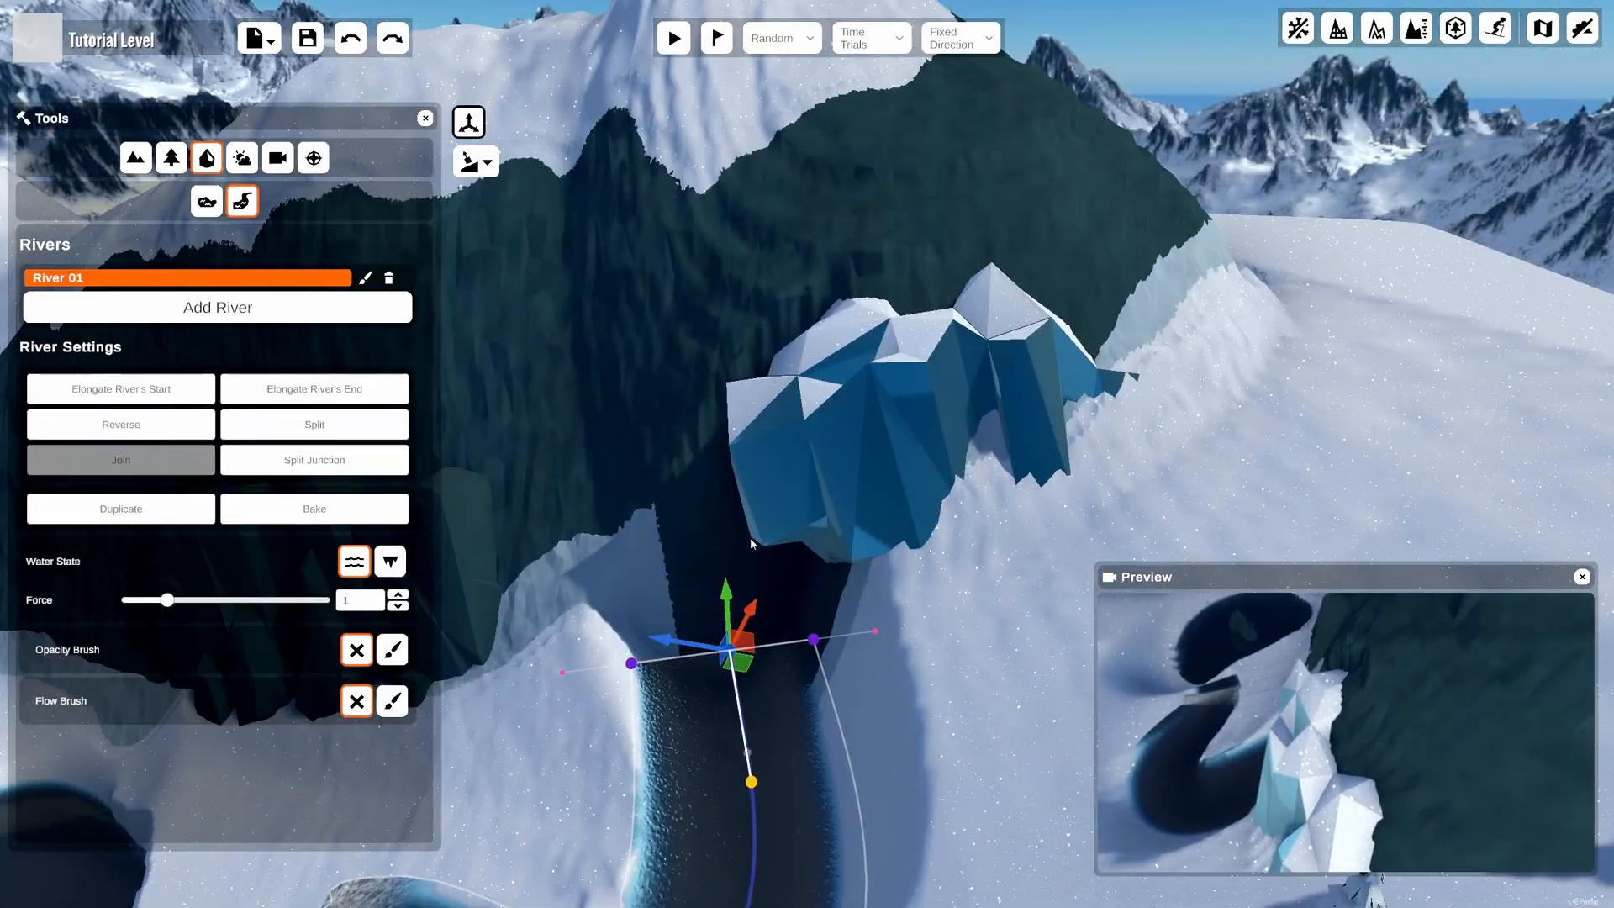
pyautogui.click(121, 389)
pyautogui.click(703, 489)
pyautogui.moveTo(711, 503); pyautogui.dragTo(697, 144)
pyautogui.moveTo(566, 436); pyautogui.dragTo(551, 504, button='right')
pyautogui.click(751, 516)
pyautogui.moveTo(760, 532); pyautogui.dragTo(750, 481)
pyautogui.moveTo(750, 481); pyautogui.dragTo(702, 269, button='right')
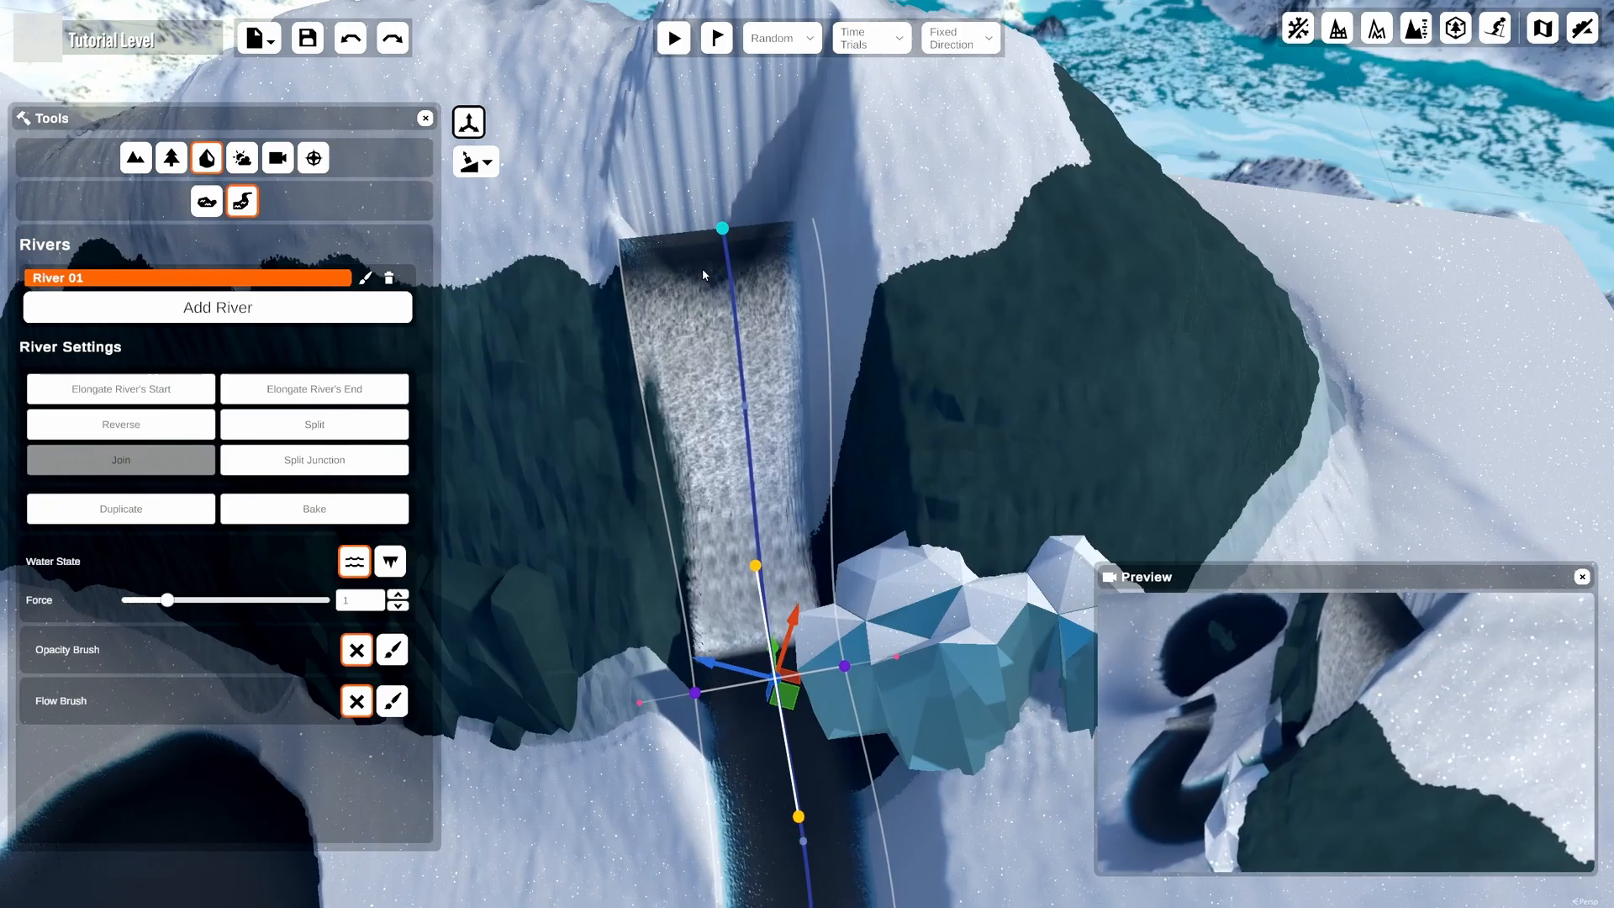
# Adjust the waterfall's top point and shorten the upstream tangent at its base for a sharper drop
pyautogui.click(722, 236)
pyautogui.moveTo(735, 245); pyautogui.dragTo(743, 270)
pyautogui.click(752, 370)
pyautogui.moveTo(756, 383); pyautogui.dragTo(753, 398)
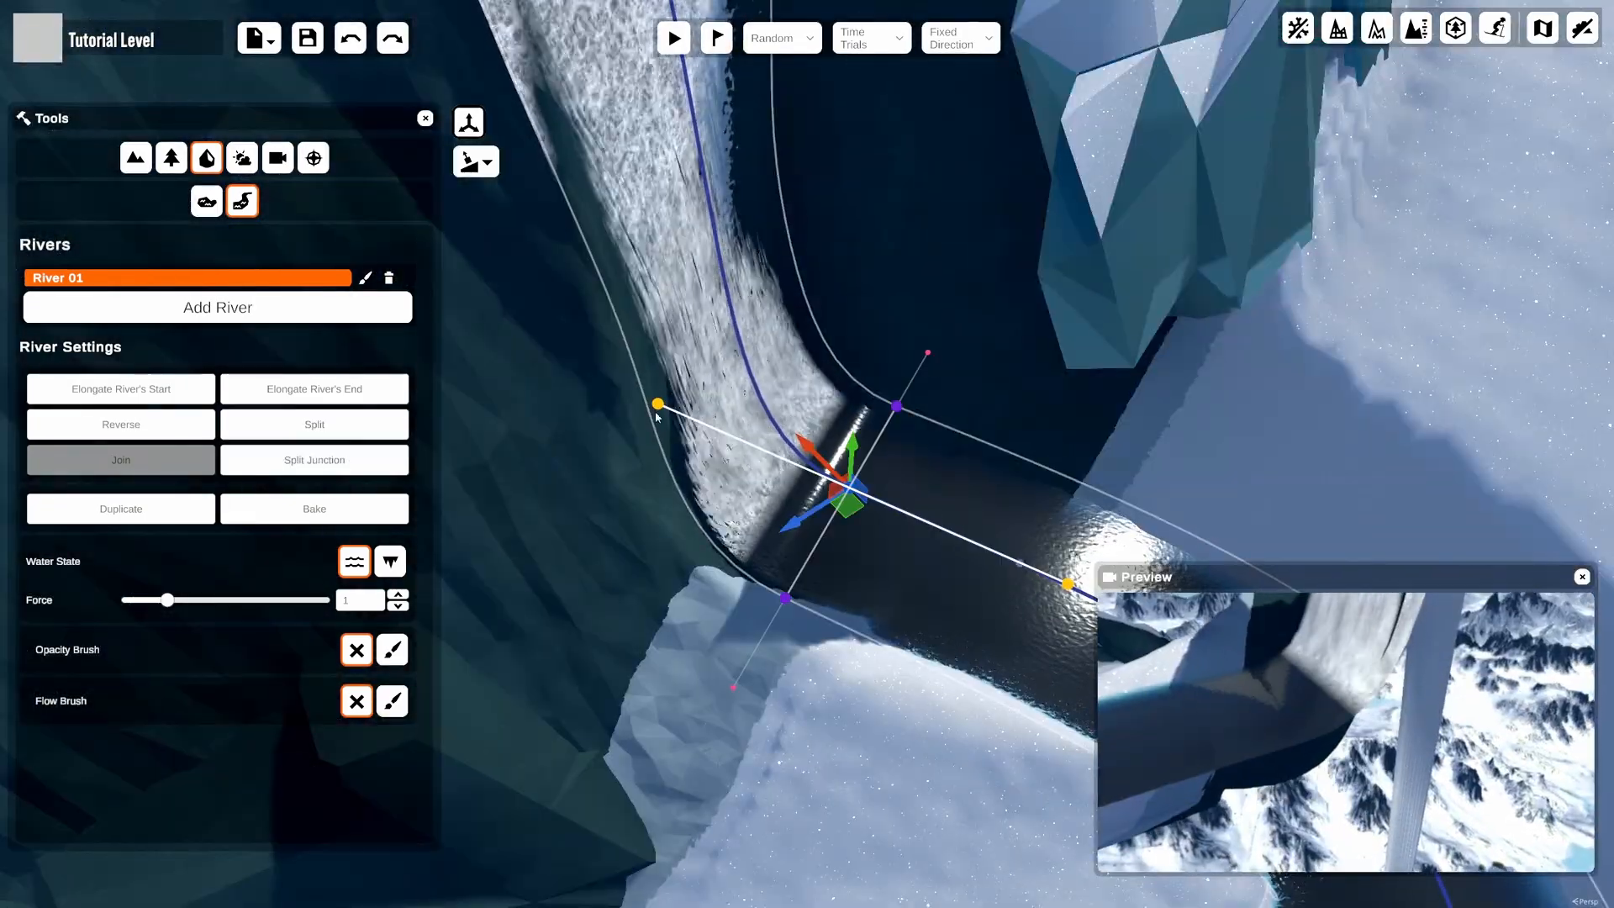
pyautogui.click(659, 404)
pyautogui.moveTo(660, 411); pyautogui.dragTo(779, 472)
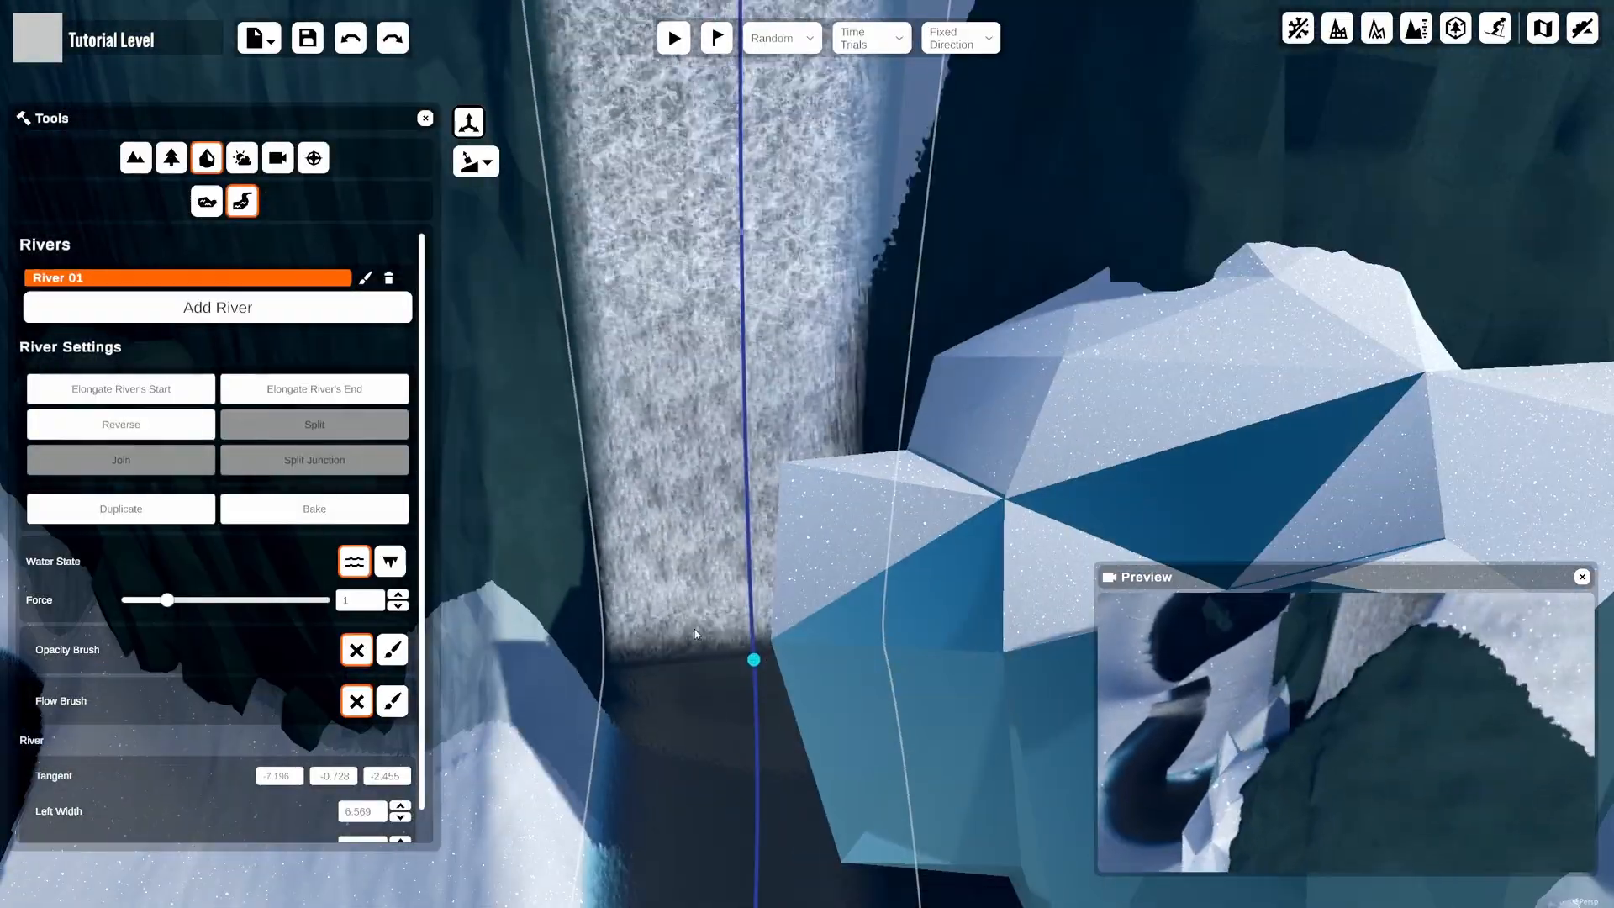
# Add a river point behind the waterfall's crest and adjust the tangent at the crest
pyautogui.click(739, 613)
pyautogui.click(788, 250)
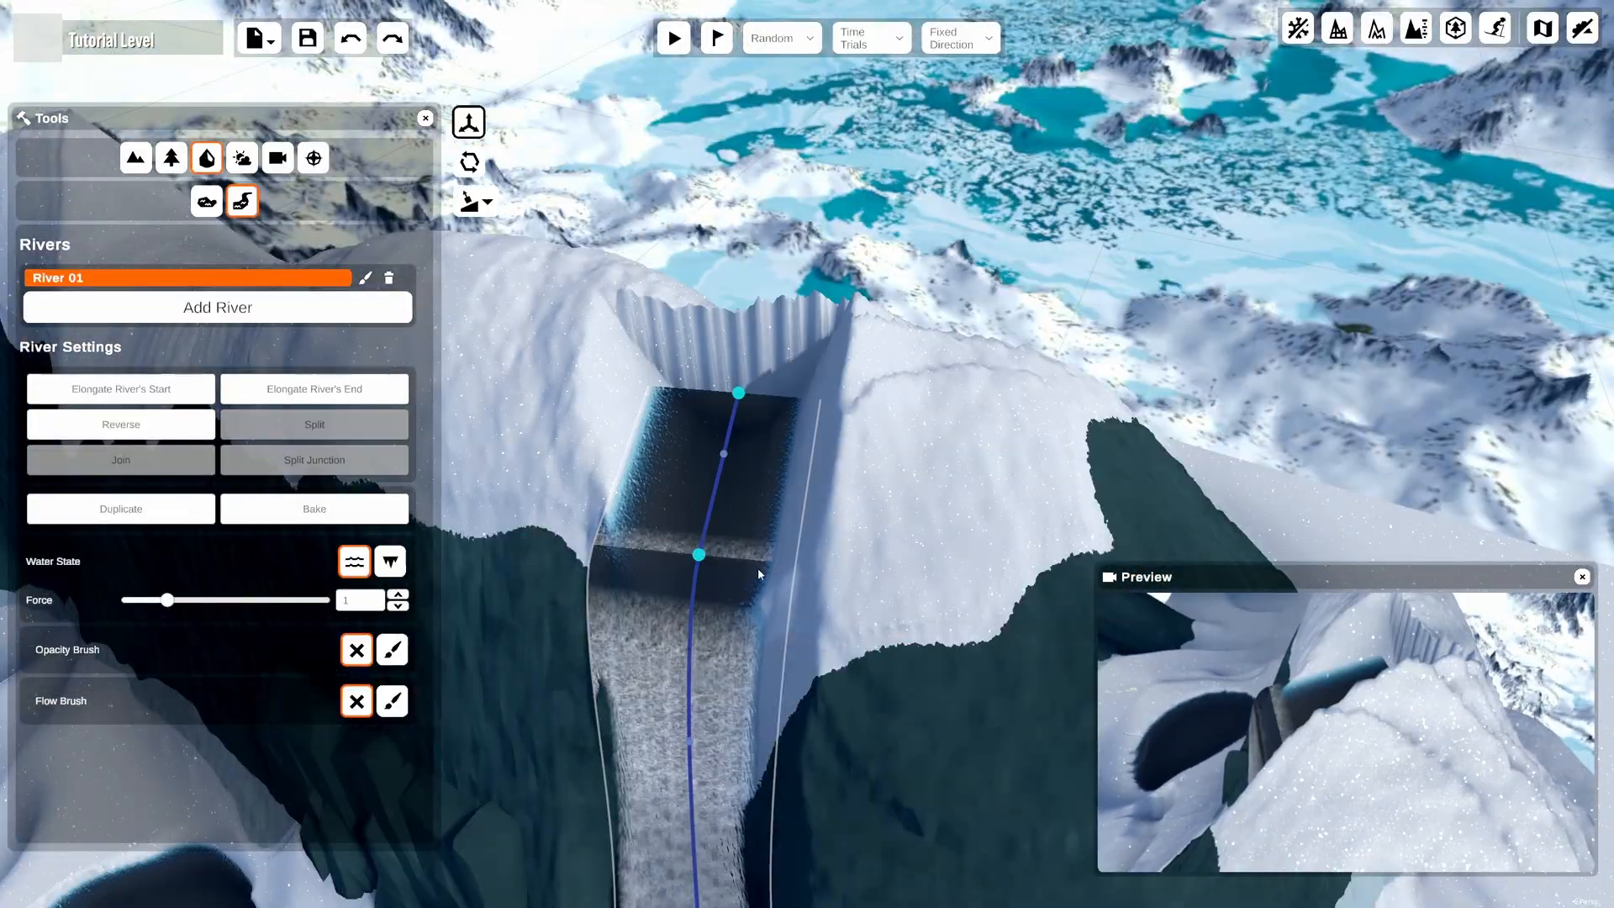
pyautogui.click(699, 555)
pyautogui.click(720, 466)
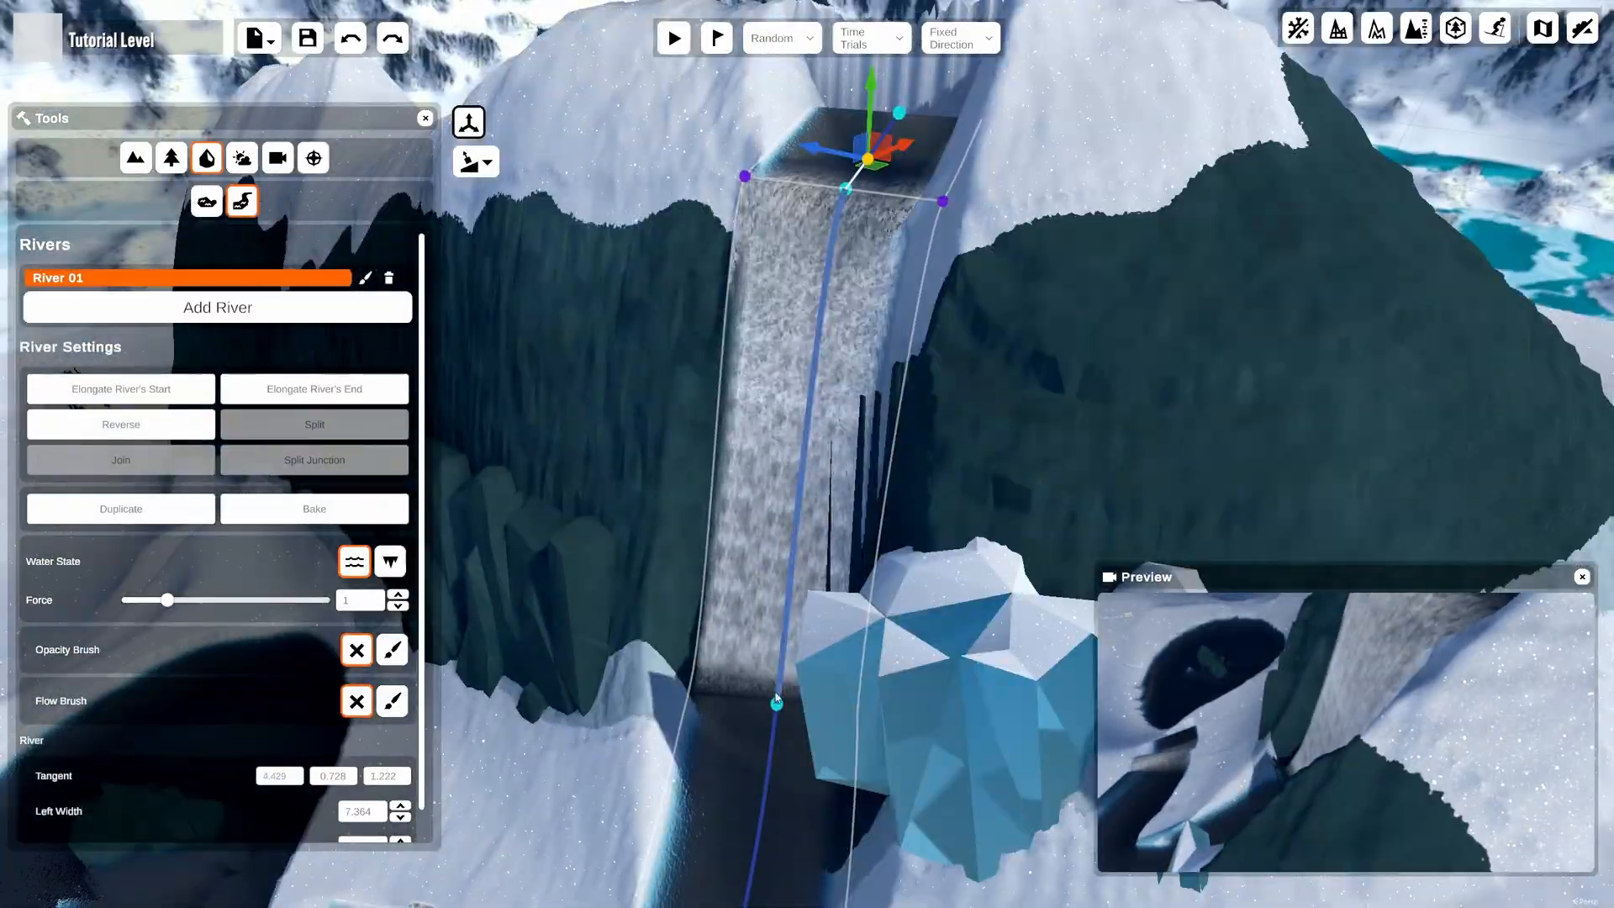
pyautogui.click(770, 710)
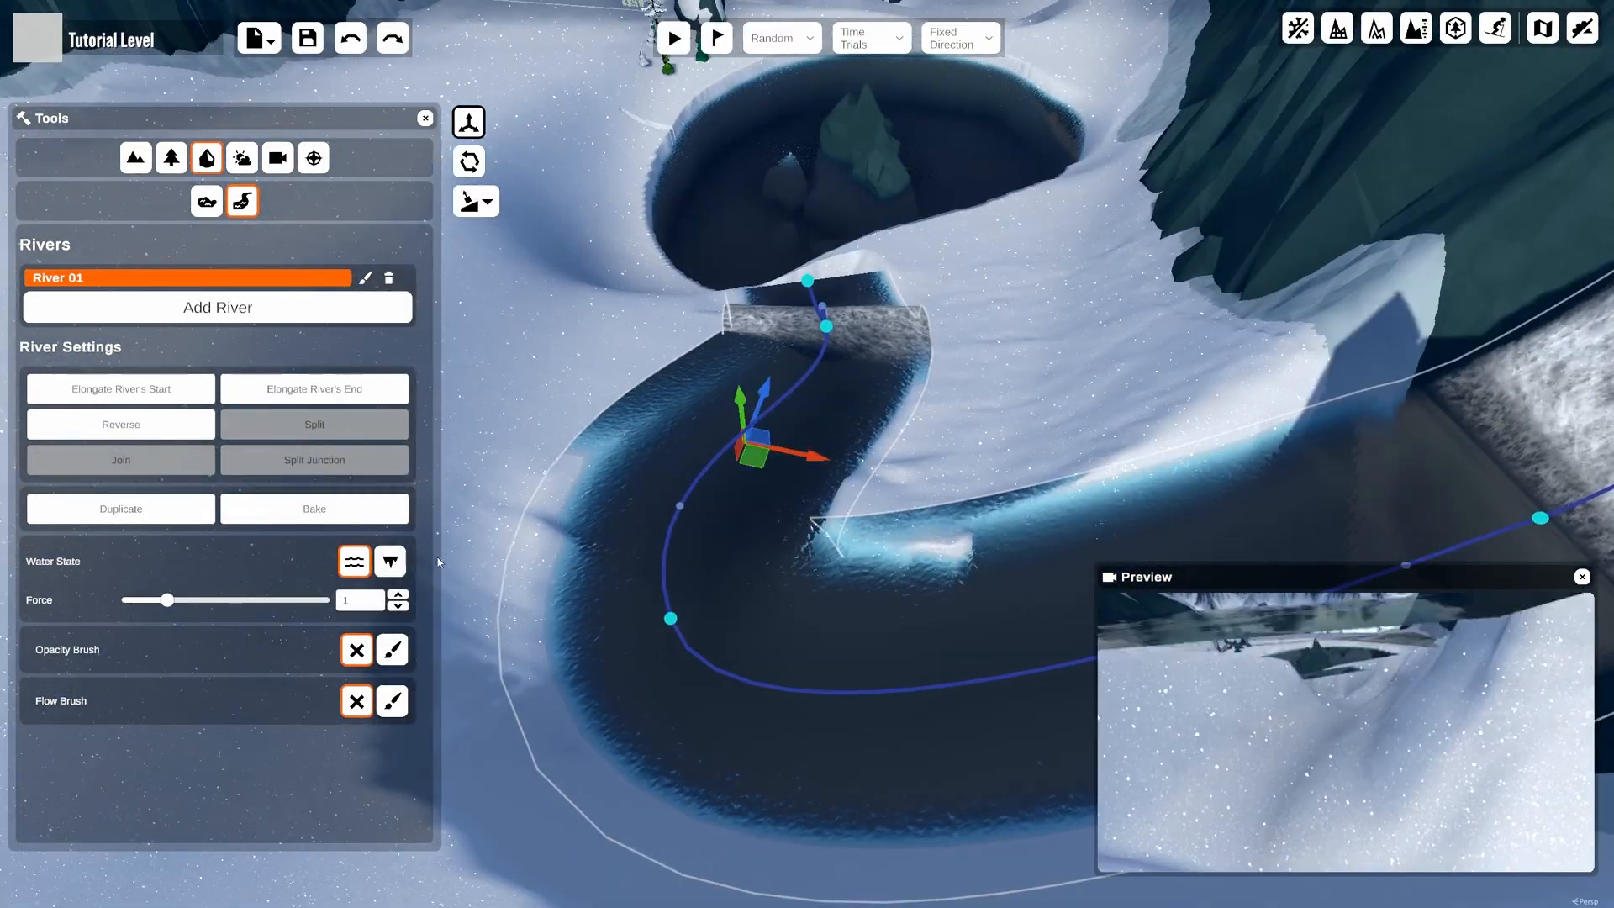
# Switch the river's water state to frozen and back to liquid
pyautogui.click(400, 559)
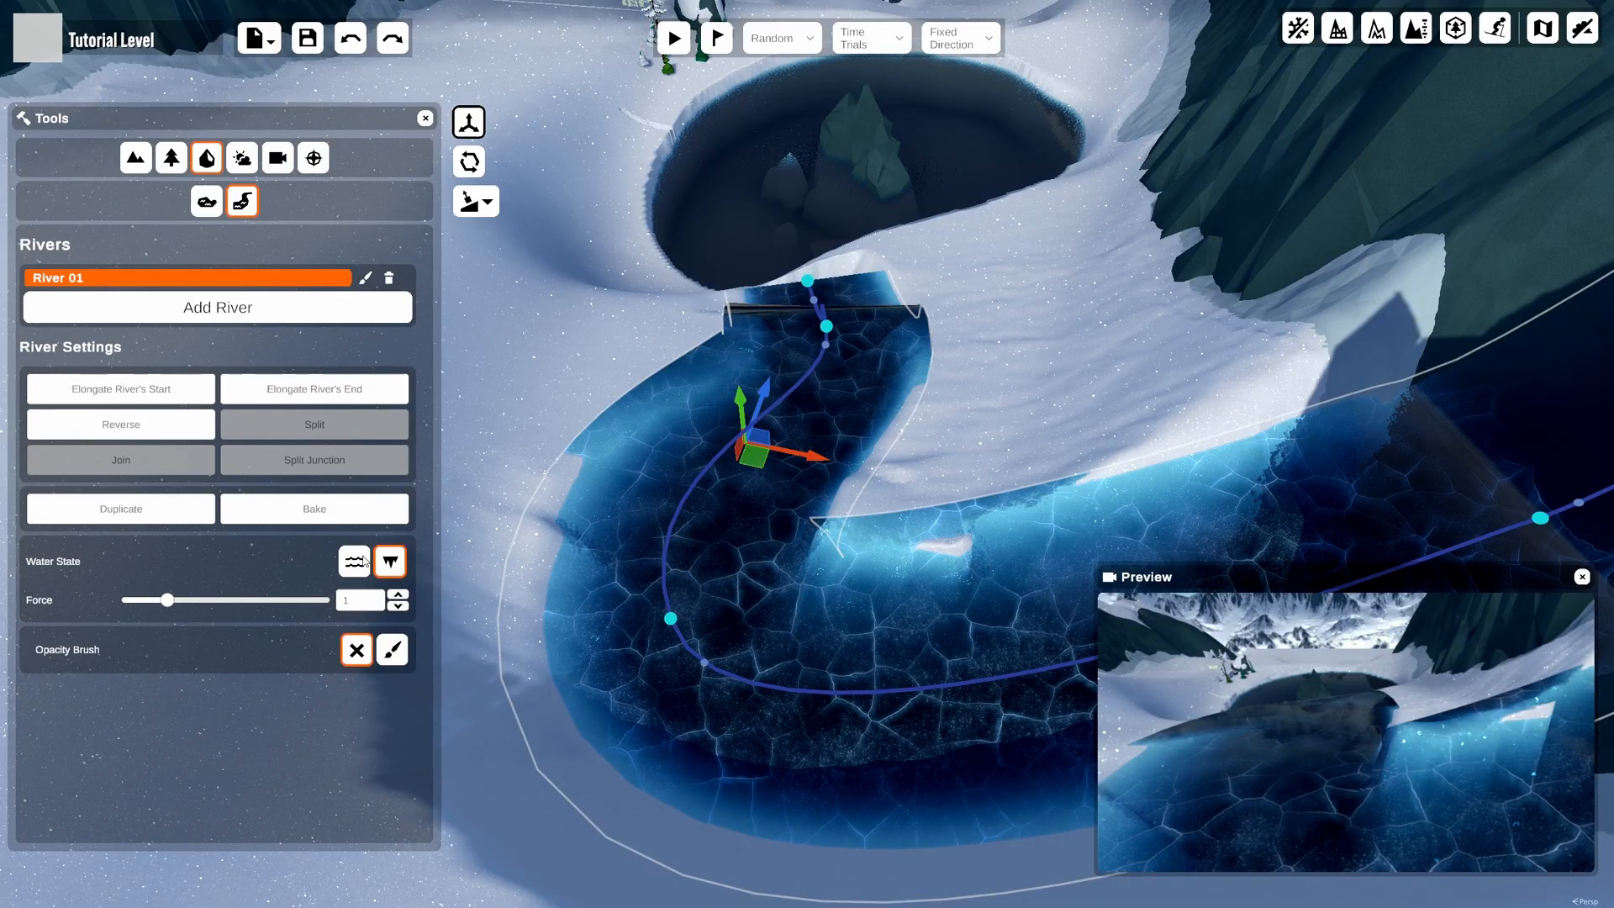
pyautogui.click(364, 562)
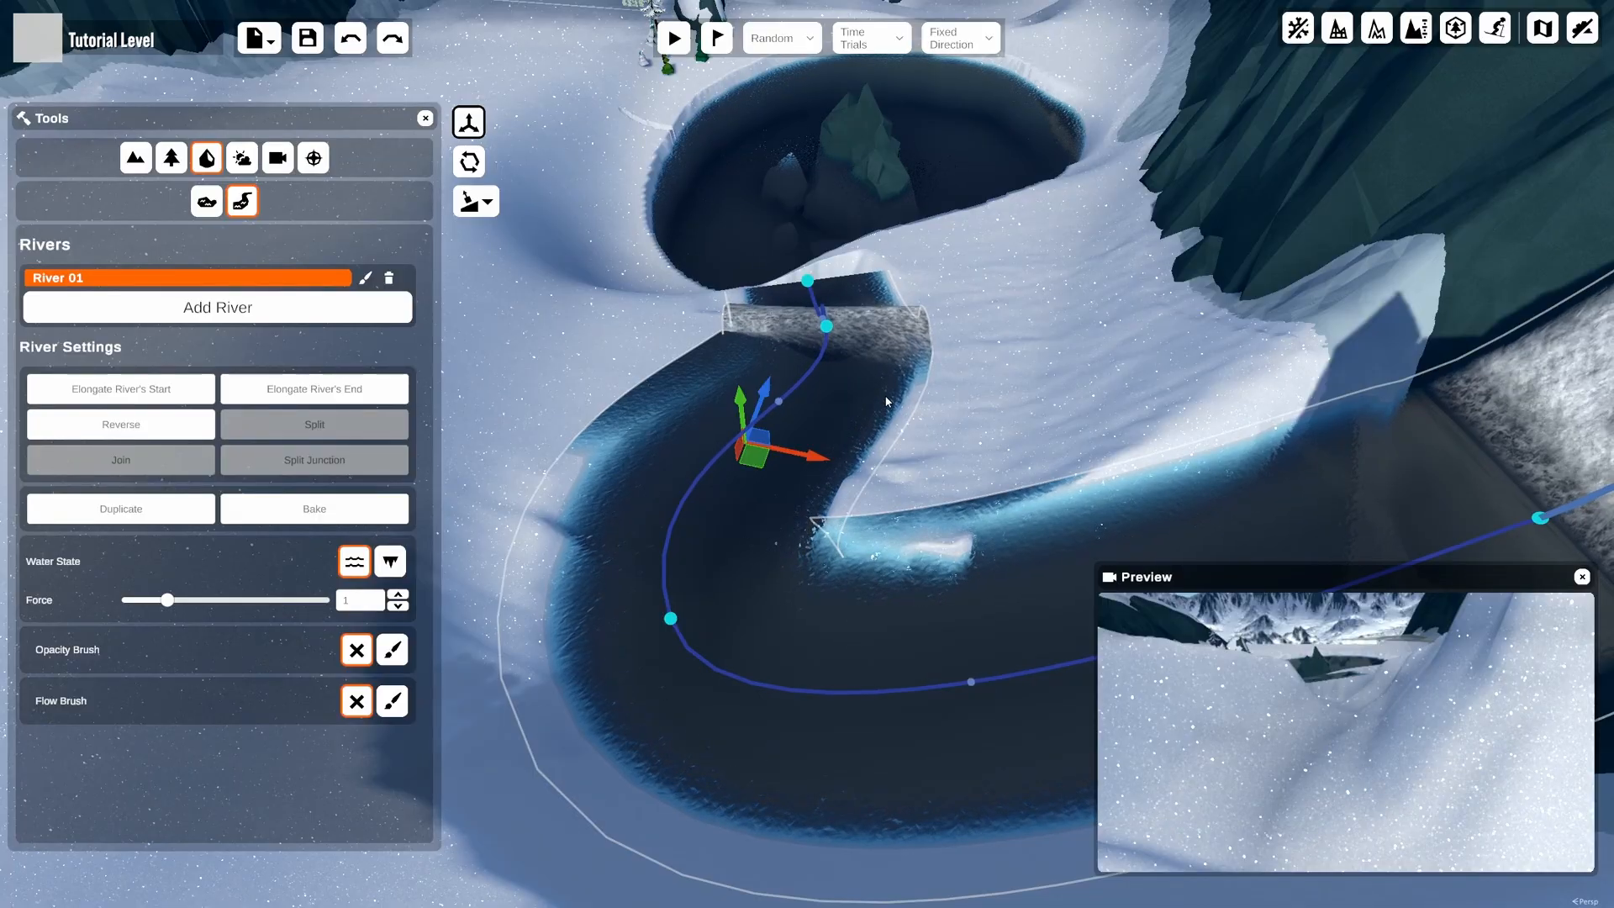
# Split the river at the point just below its lake-side end
pyautogui.moveTo(885, 402); pyautogui.dragTo(889, 613, button='middle')
pyautogui.scroll(5, 889, 614)
pyautogui.moveTo(823, 479); pyautogui.dragTo(875, 541, button='right')
pyautogui.moveTo(875, 541); pyautogui.dragTo(1038, 373, button='middle')
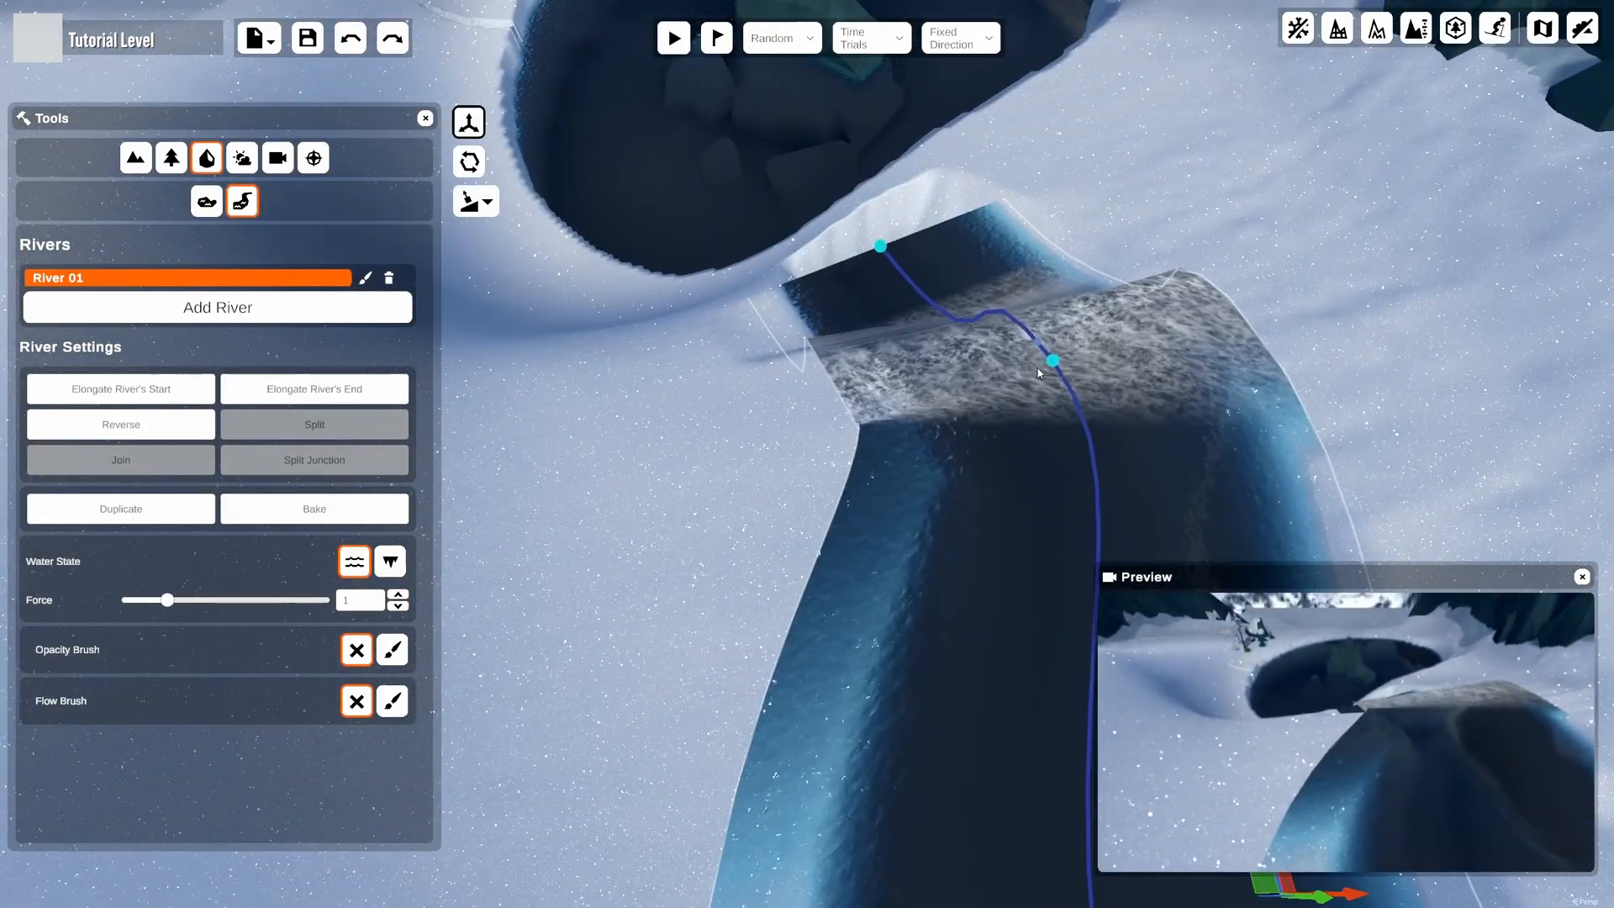
pyautogui.click(1050, 361)
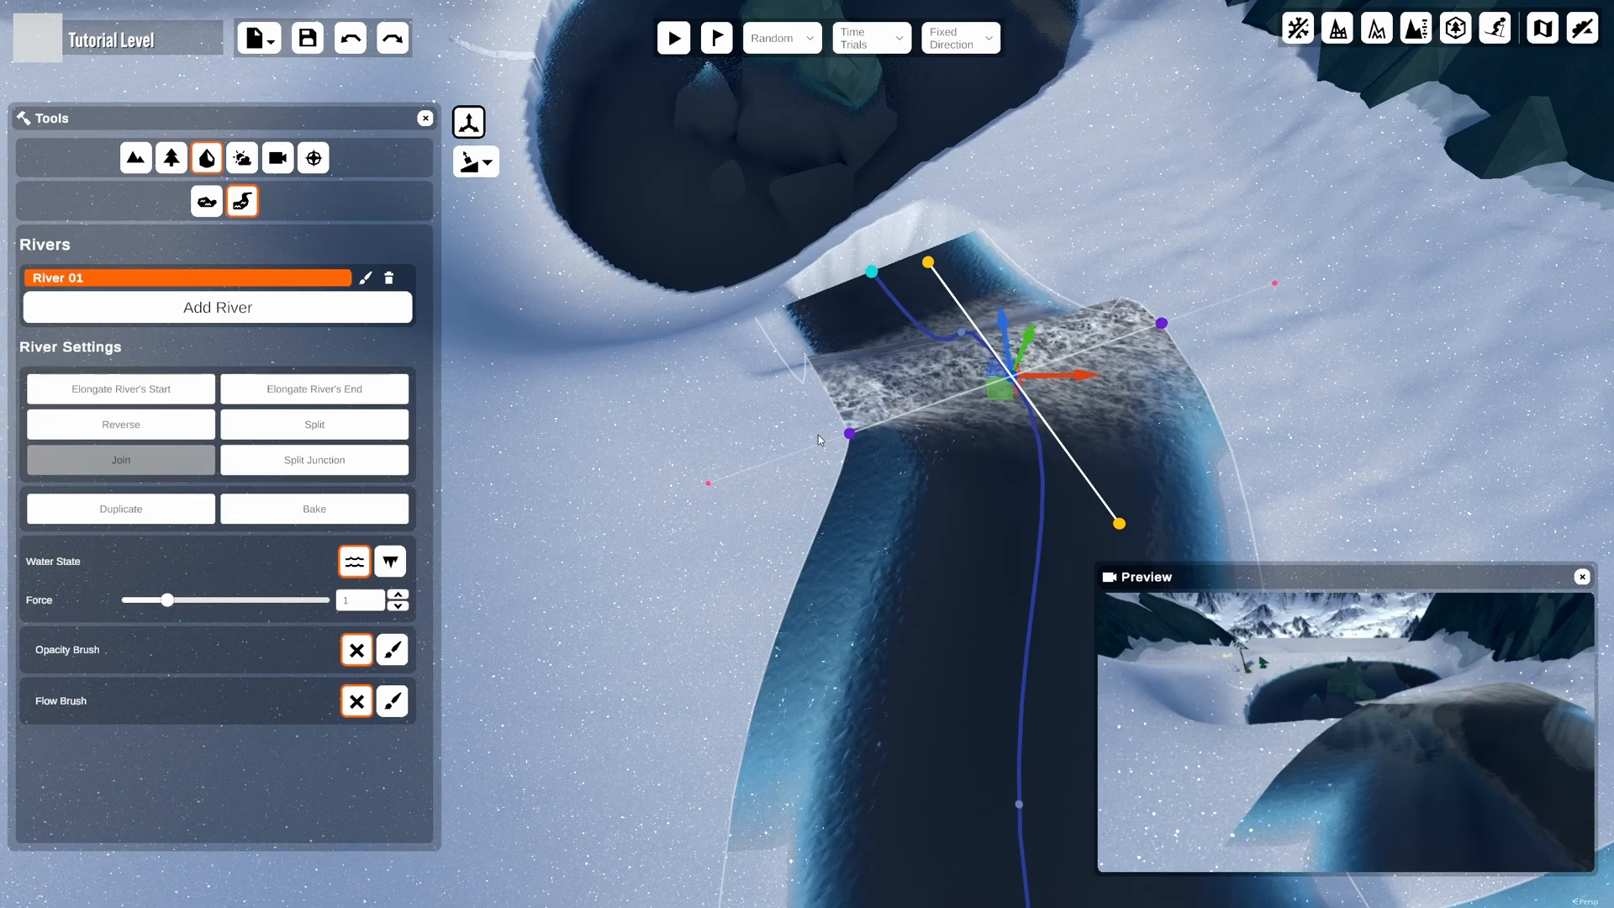
pyautogui.click(314, 424)
# Move the split-off section's lower end away from the main river and its upper end to the lake's edge
pyautogui.click(901, 327)
pyautogui.moveTo(1012, 376)
pyautogui.mouseDown()
pyautogui.moveTo(742, 407)
pyautogui.moveTo(569, 600)
pyautogui.mouseUp()
pyautogui.moveTo(873, 273)
pyautogui.mouseDown()
pyautogui.moveTo(822, 170)
pyautogui.moveTo(847, 184)
pyautogui.mouseUp()
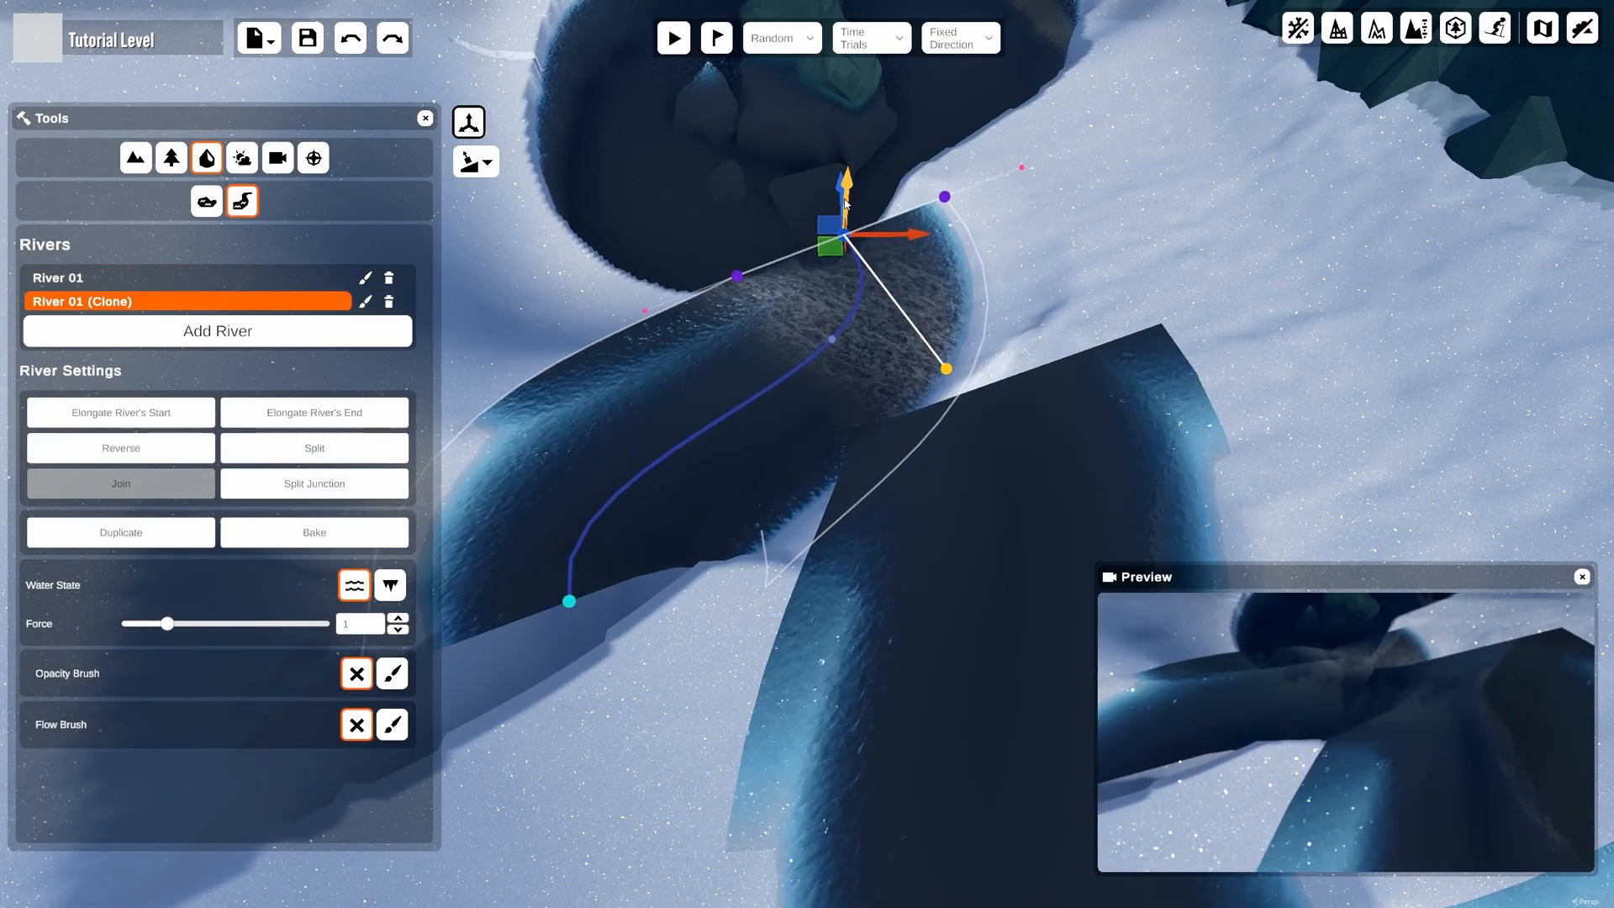
pyautogui.scroll(-3, 847, 185)
pyautogui.click(739, 425)
pyautogui.moveTo(733, 394); pyautogui.dragTo(737, 411)
pyautogui.scroll(-3, 978, 445)
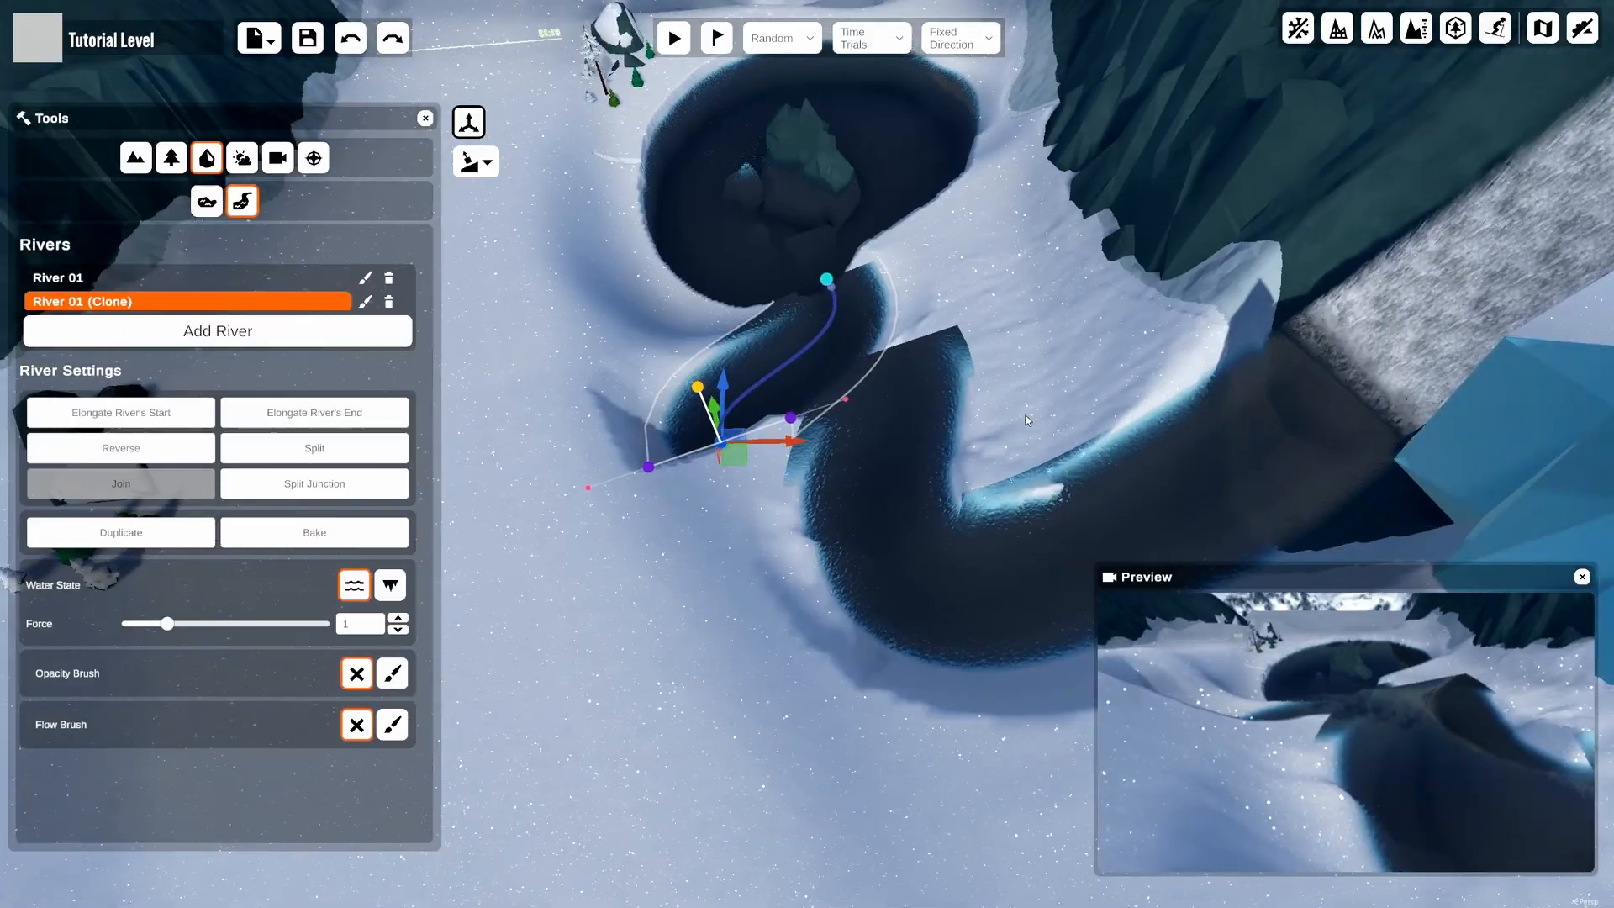
# Shift the split-off section's upper end along the lake shore and its lower end slightly further down the slope
pyautogui.click(825, 278)
pyautogui.moveTo(832, 292)
pyautogui.mouseDown()
pyautogui.moveTo(696, 308)
pyautogui.moveTo(710, 299)
pyautogui.mouseUp()
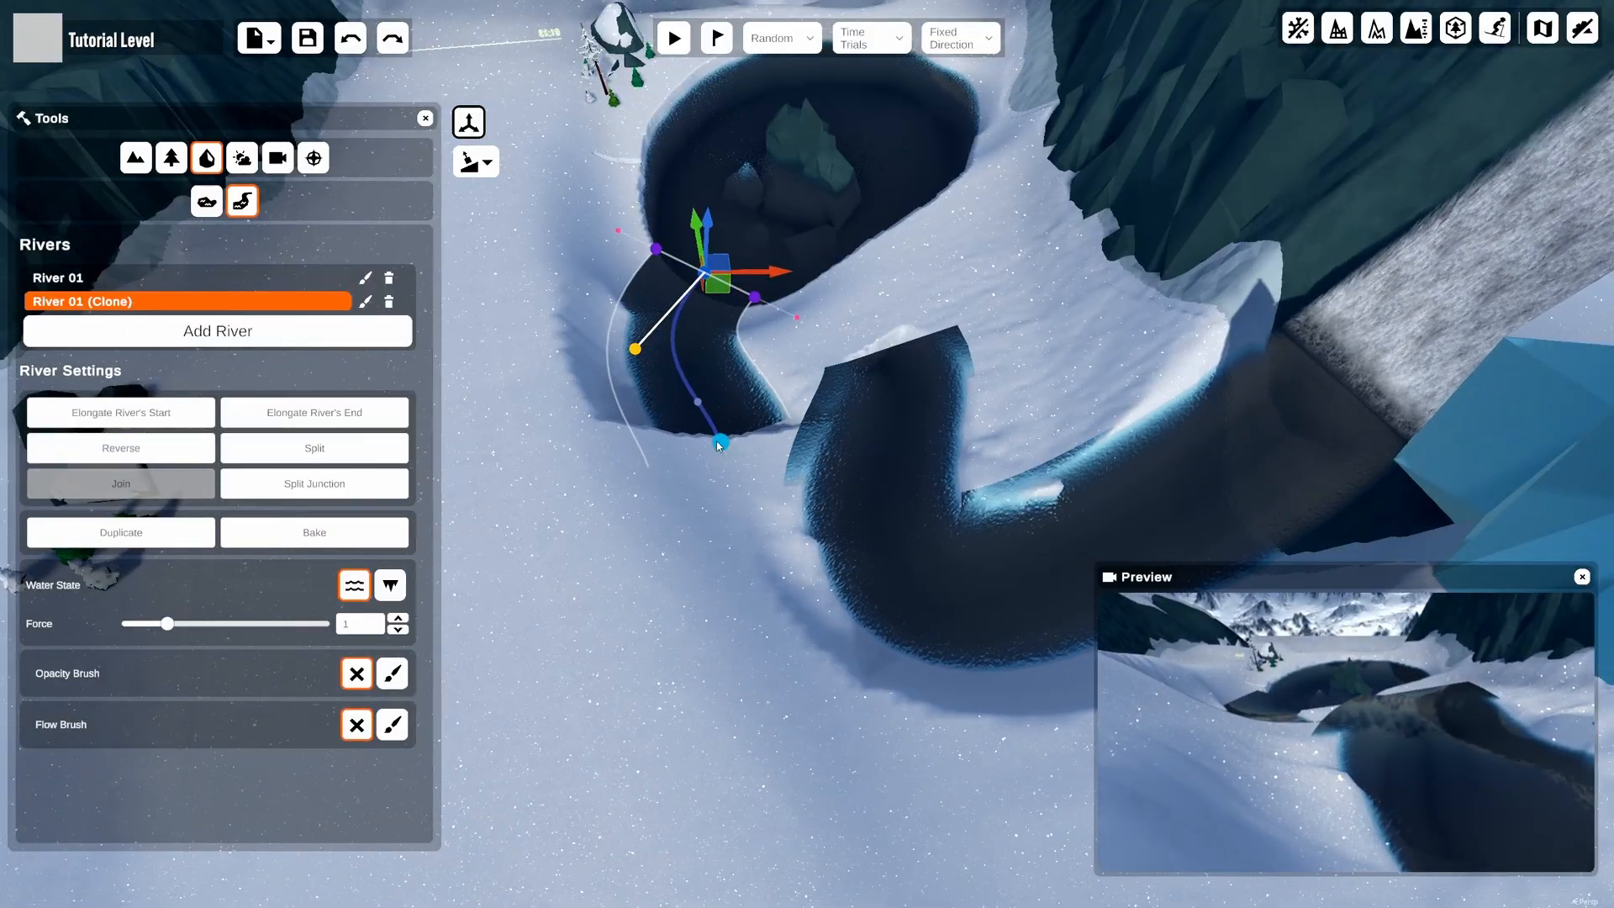
pyautogui.click(720, 442)
pyautogui.moveTo(731, 454); pyautogui.dragTo(714, 477)
# Select River 01 together with its clone and join them into a single river
pyautogui.click(923, 459)
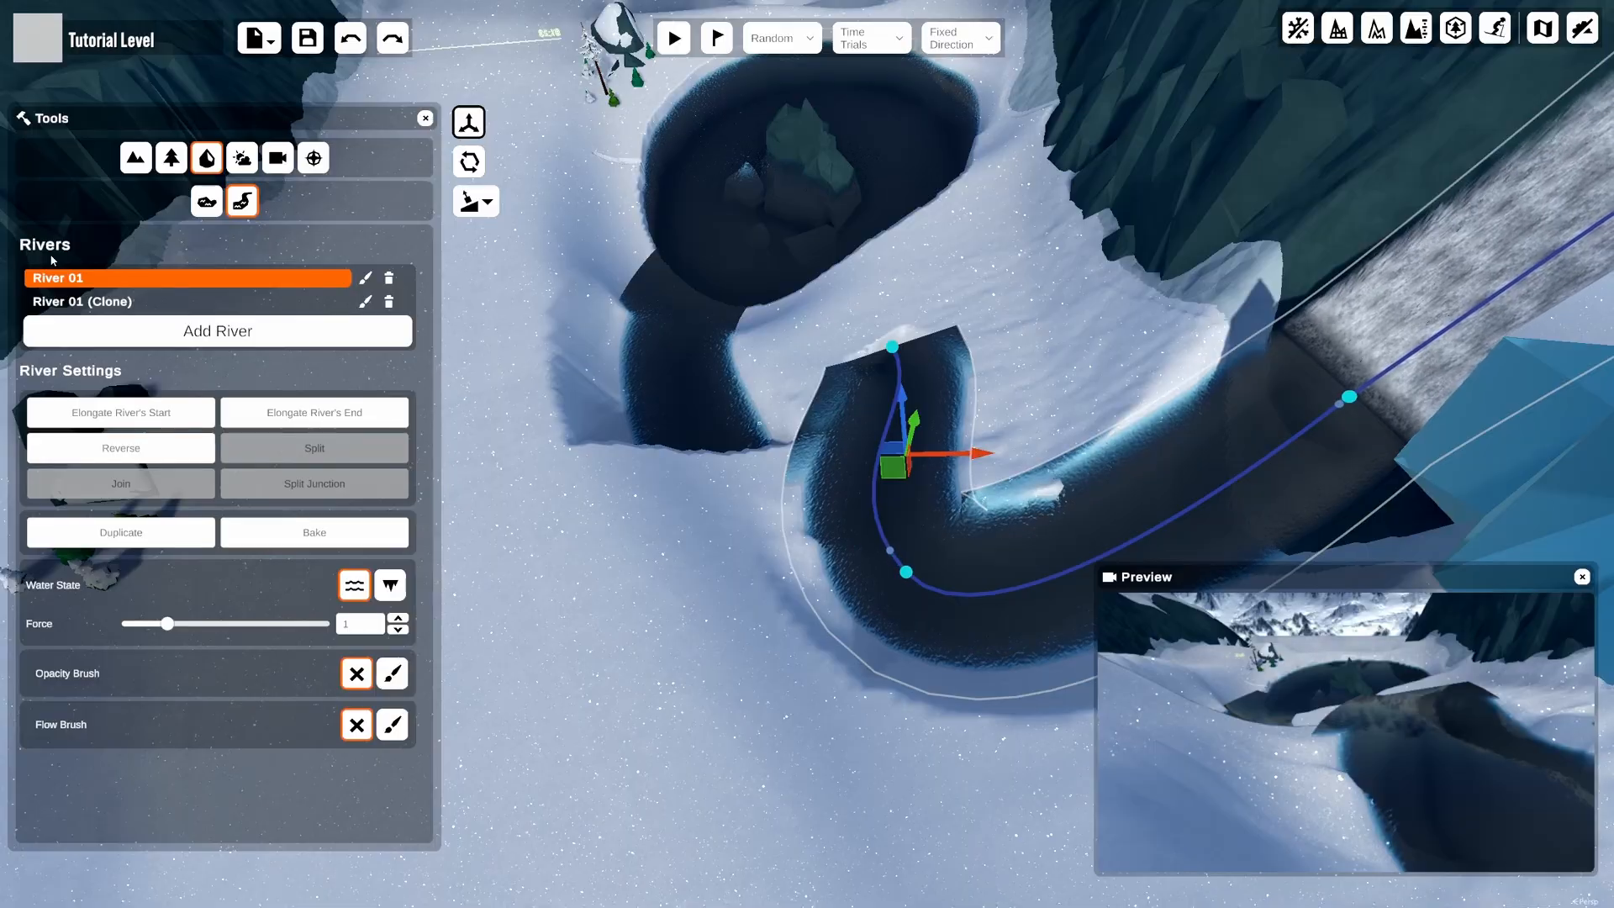
pyautogui.keyDown('ctrl'); pyautogui.click(94, 304); pyautogui.keyUp('ctrl')
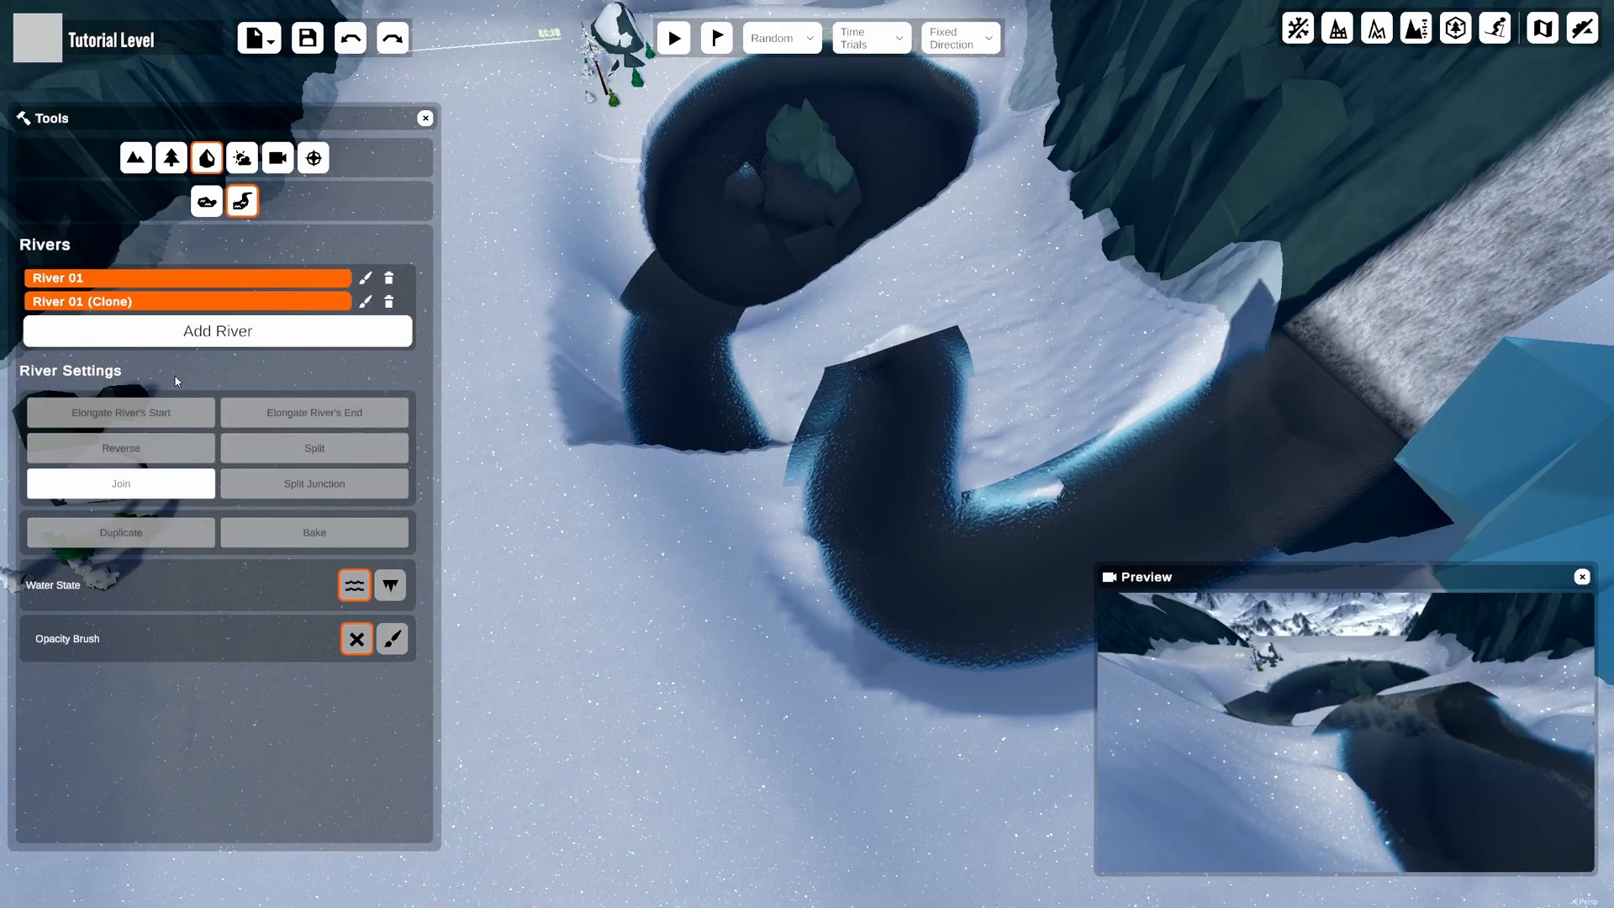
pyautogui.click(182, 494)
# Join the lake-side section's lower end to the main river's bend point, and split the resulting junction
pyautogui.click(909, 501)
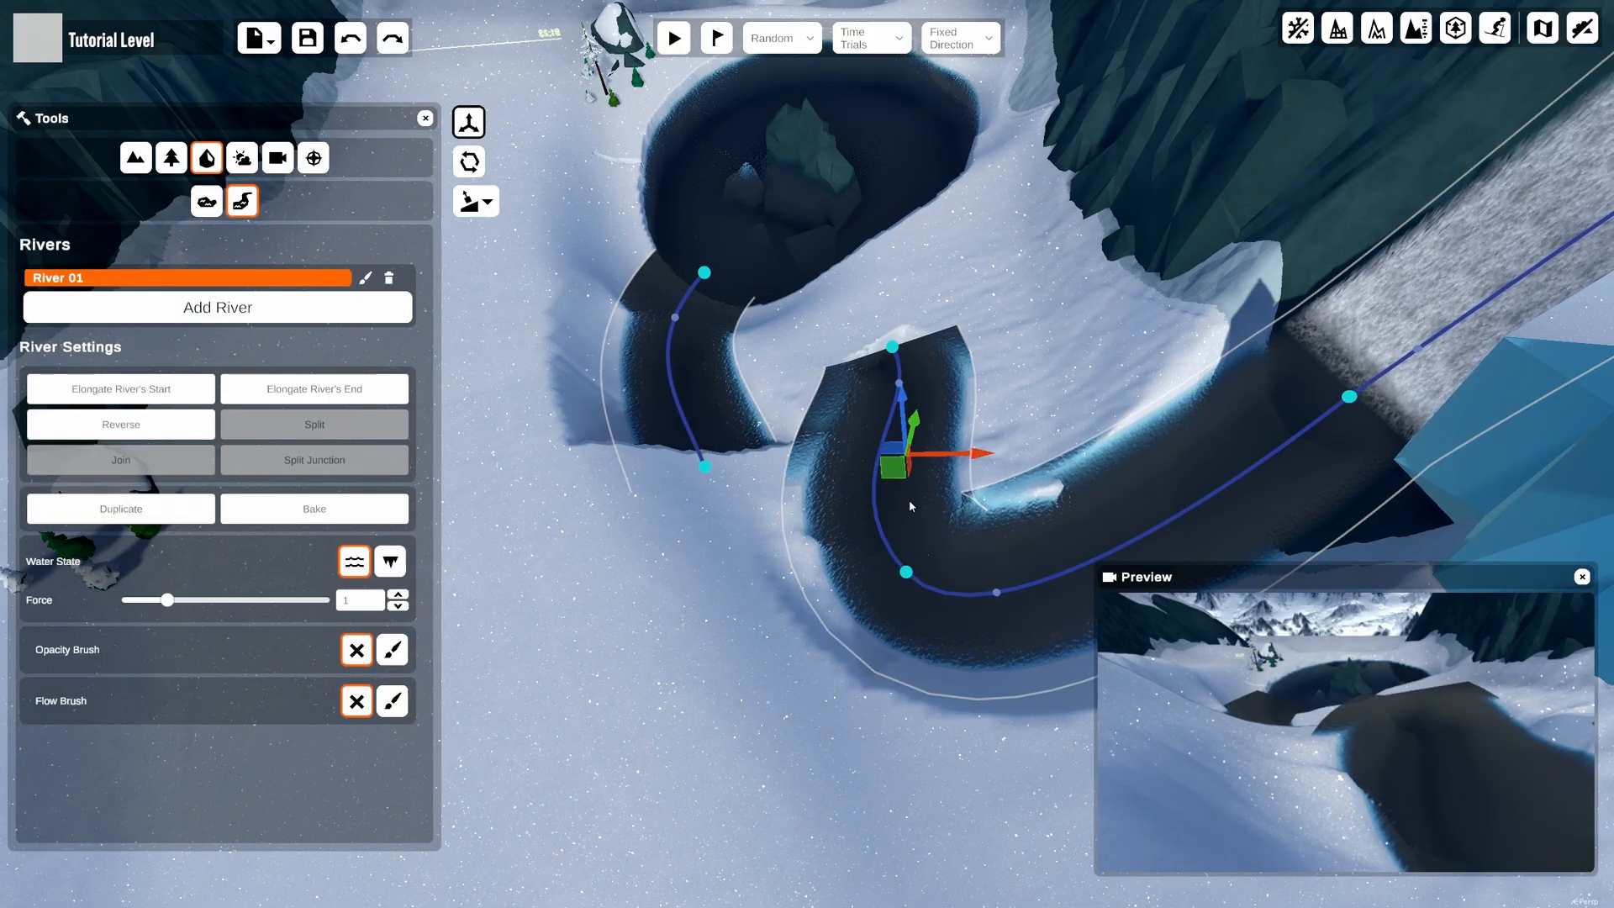
pyautogui.click(905, 574)
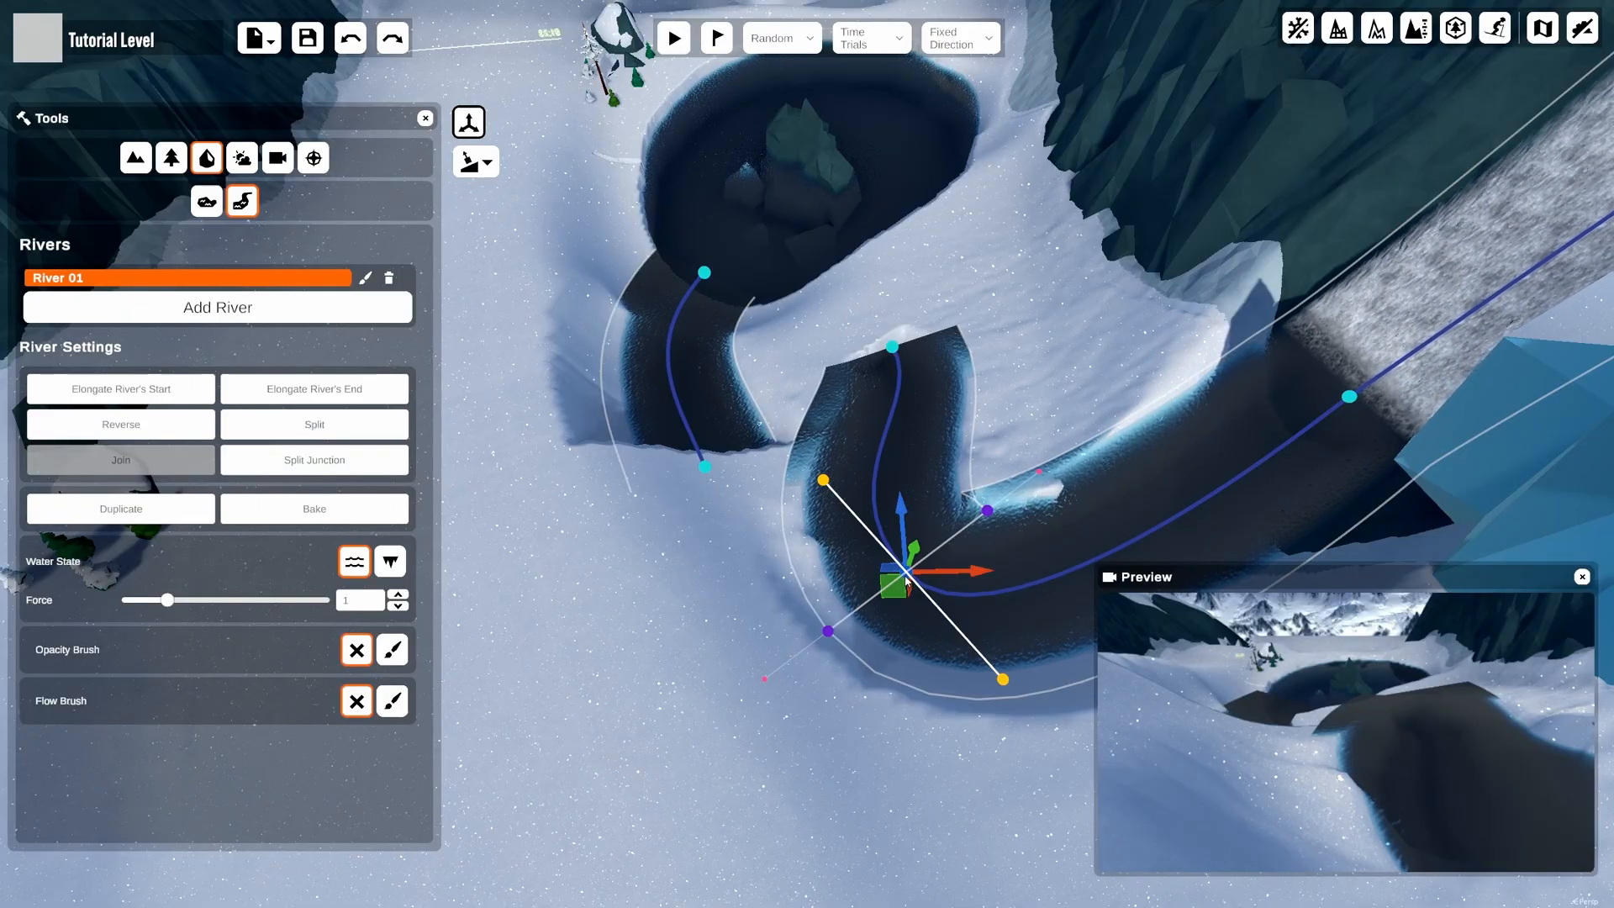
pyautogui.click(705, 467)
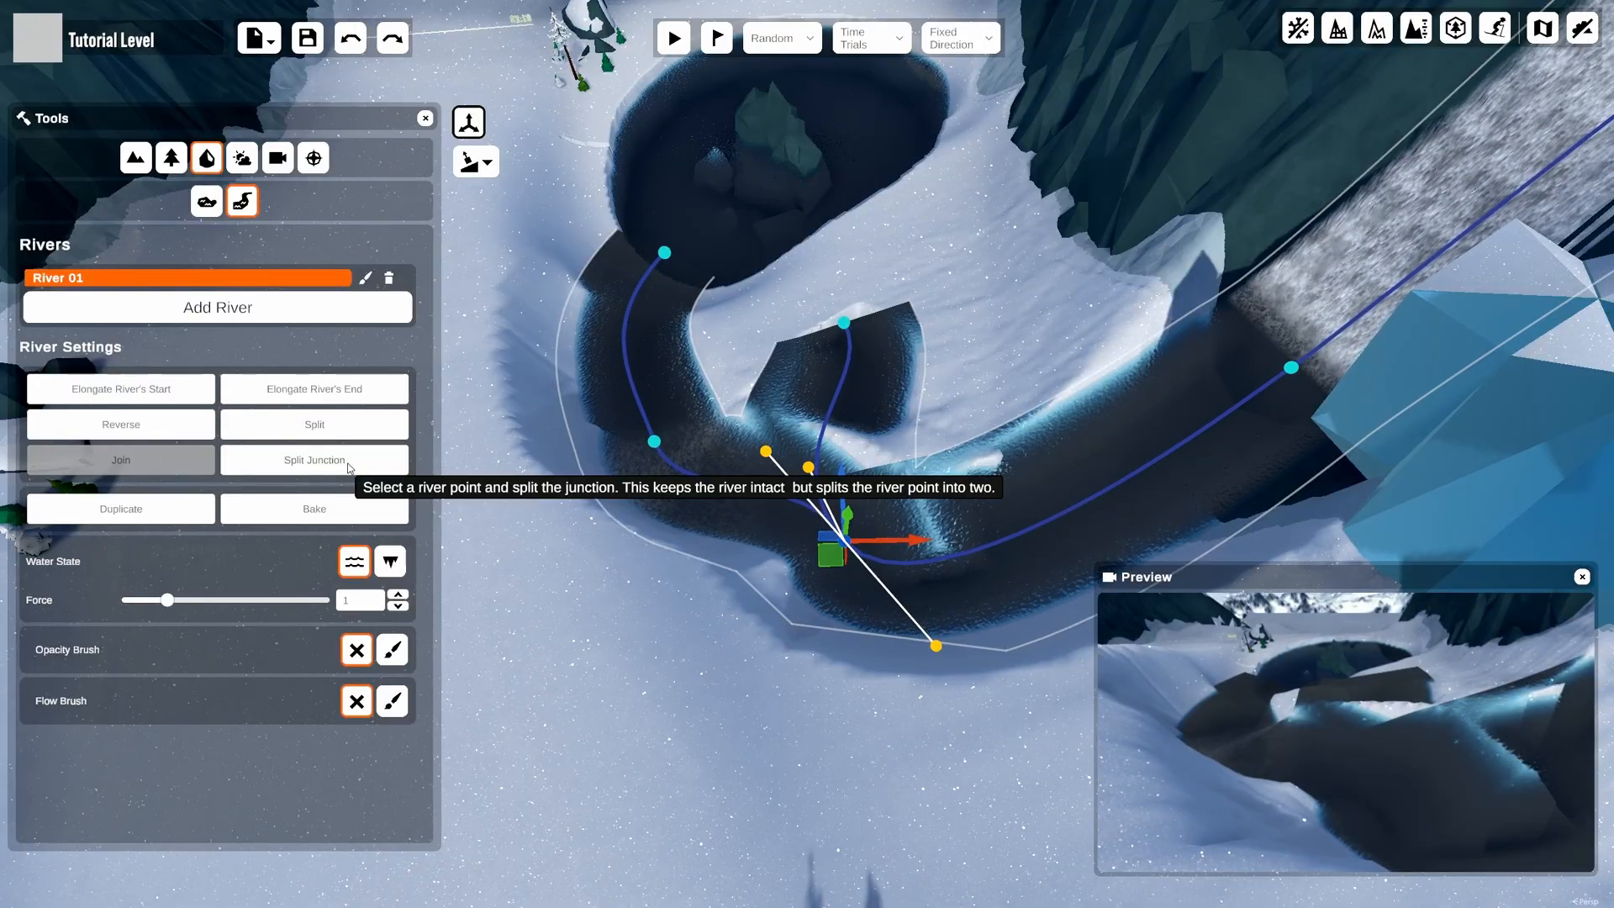
pyautogui.click(314, 460)
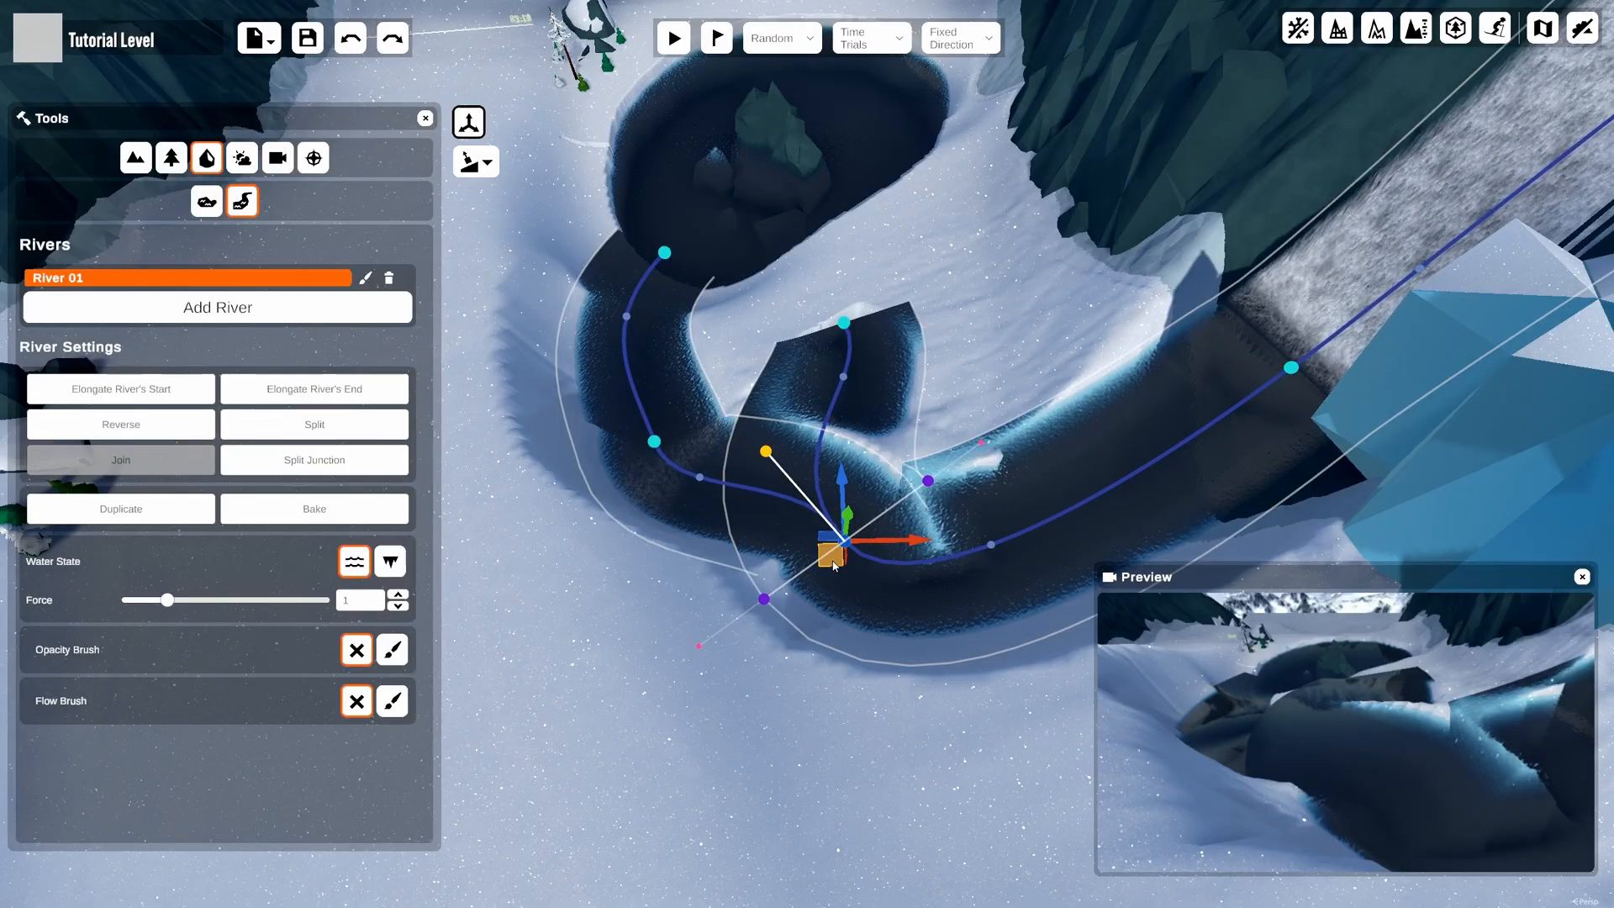
# Move the main river's lower end down the slope, and join both lake-side sections' lower ends to its waterfall-base point
pyautogui.moveTo(834, 566); pyautogui.dragTo(800, 617)
pyautogui.click(1105, 332)
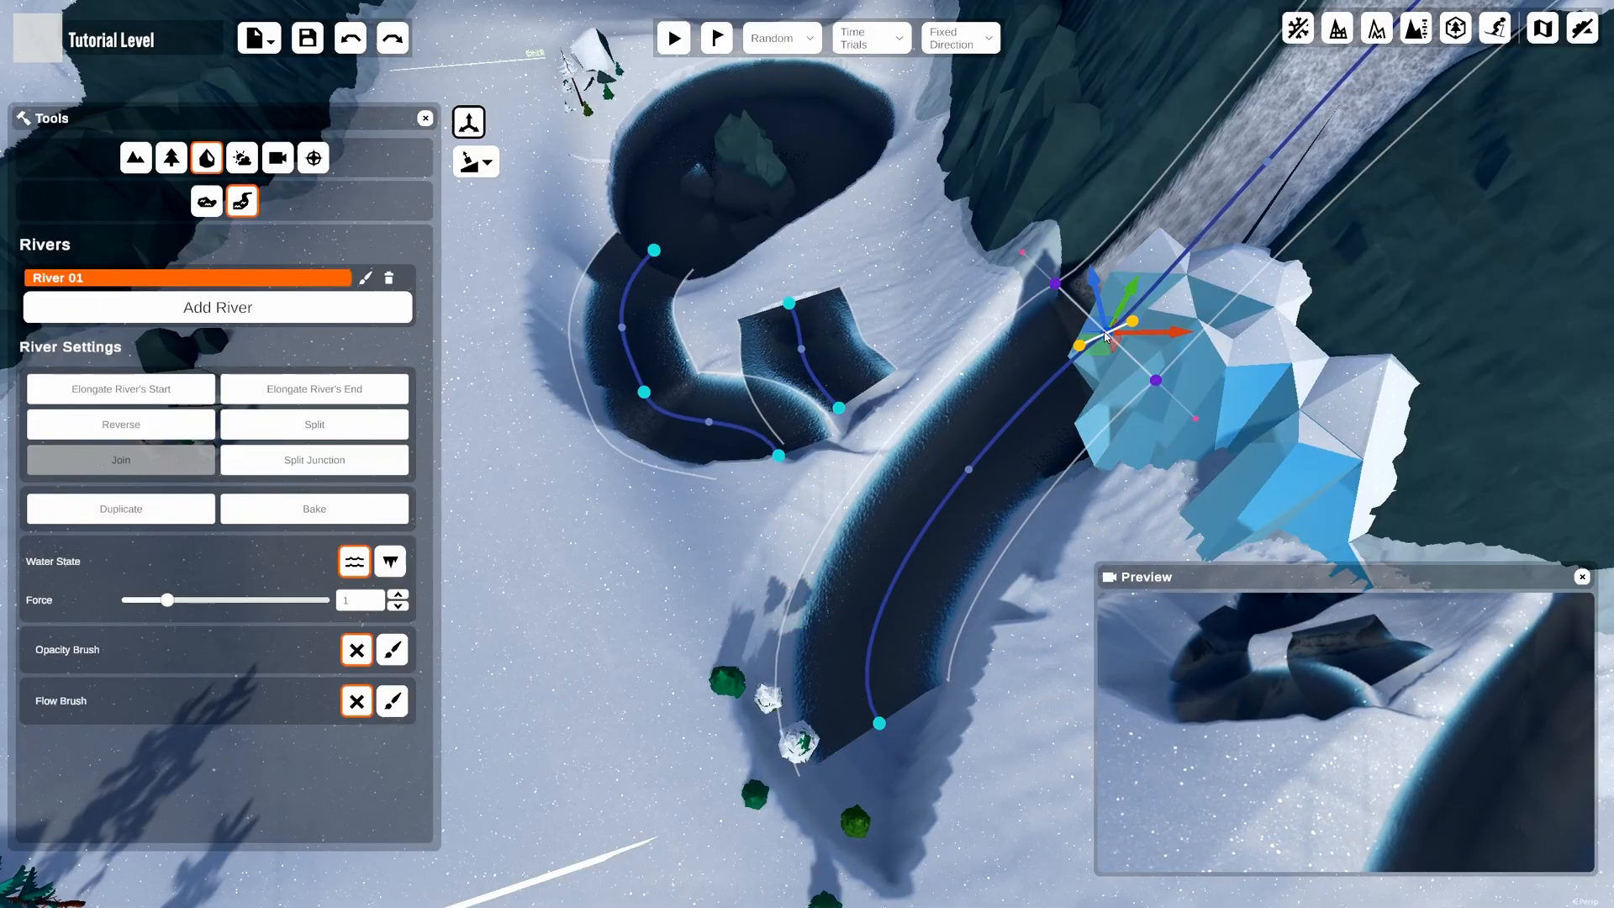
pyautogui.click(839, 409)
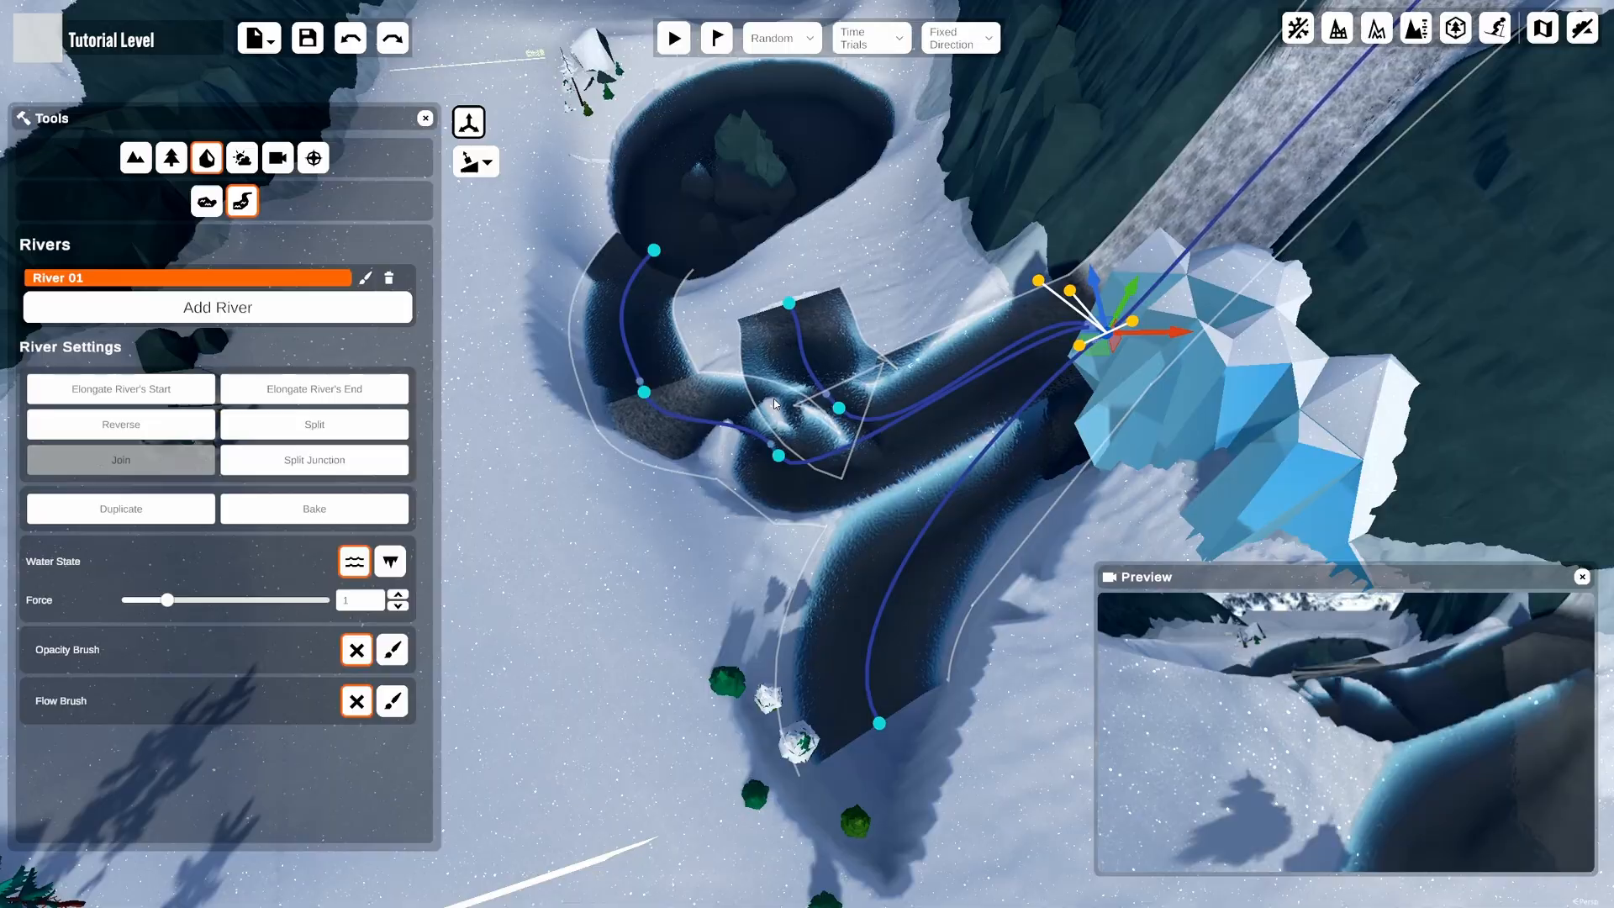
pyautogui.click(932, 452)
# Adjust the points and curve handles of the two lake-side branches so they spread apart between the lake and the waterfall
pyautogui.moveTo(774, 400); pyautogui.dragTo(948, 340, button='right')
pyautogui.click(670, 425)
pyautogui.moveTo(669, 425); pyautogui.dragTo(667, 359, button='right')
pyautogui.moveTo(667, 359); pyautogui.dragTo(669, 378)
pyautogui.click(974, 291)
pyautogui.moveTo(968, 256); pyautogui.dragTo(938, 523)
pyautogui.moveTo(938, 522); pyautogui.dragTo(720, 421, button='right')
pyautogui.click(717, 421)
pyautogui.moveTo(718, 392); pyautogui.dragTo(720, 454)
pyautogui.click(728, 385)
pyautogui.moveTo(718, 453); pyautogui.dragTo(850, 705, button='right')
pyautogui.click(744, 398)
pyautogui.click(971, 410)
pyautogui.click(850, 706)
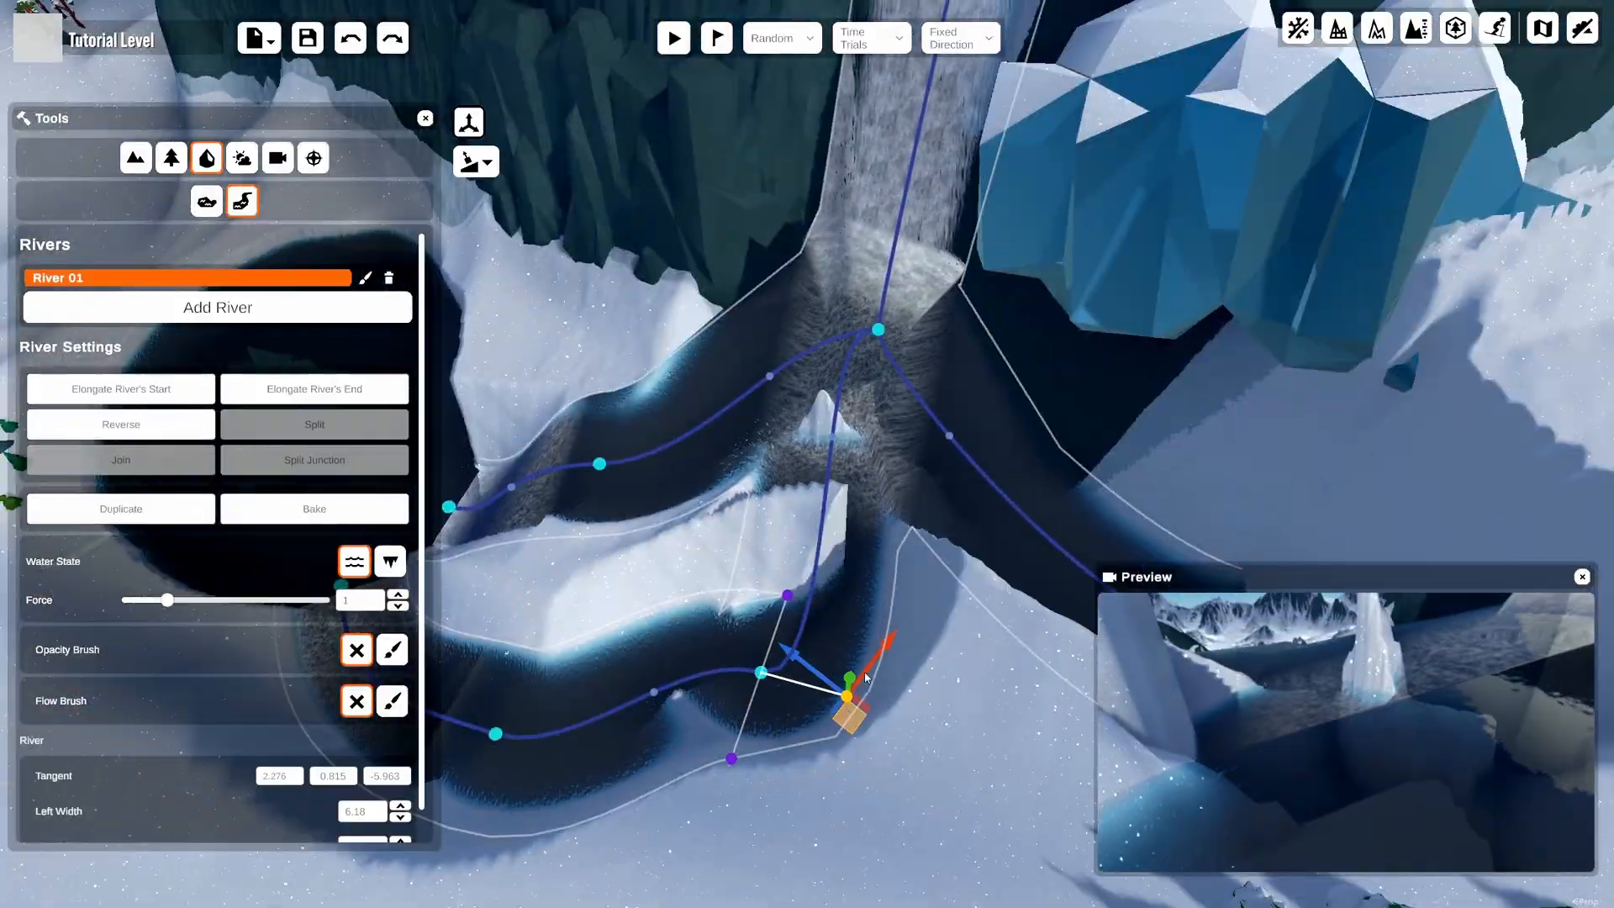
# Reshape the curve handles at the waterfall-base junction so the front branch bends smoothly around the snow island
pyautogui.click(875, 327)
pyautogui.click(785, 345)
pyautogui.moveTo(785, 347); pyautogui.dragTo(836, 483)
pyautogui.moveTo(836, 483); pyautogui.dragTo(1014, 456, button='right')
pyautogui.click(1014, 456)
pyautogui.moveTo(1016, 403); pyautogui.dragTo(997, 458)
pyautogui.moveTo(998, 458); pyautogui.dragTo(866, 753, button='right')
pyautogui.click(1037, 507)
pyautogui.click(869, 769)
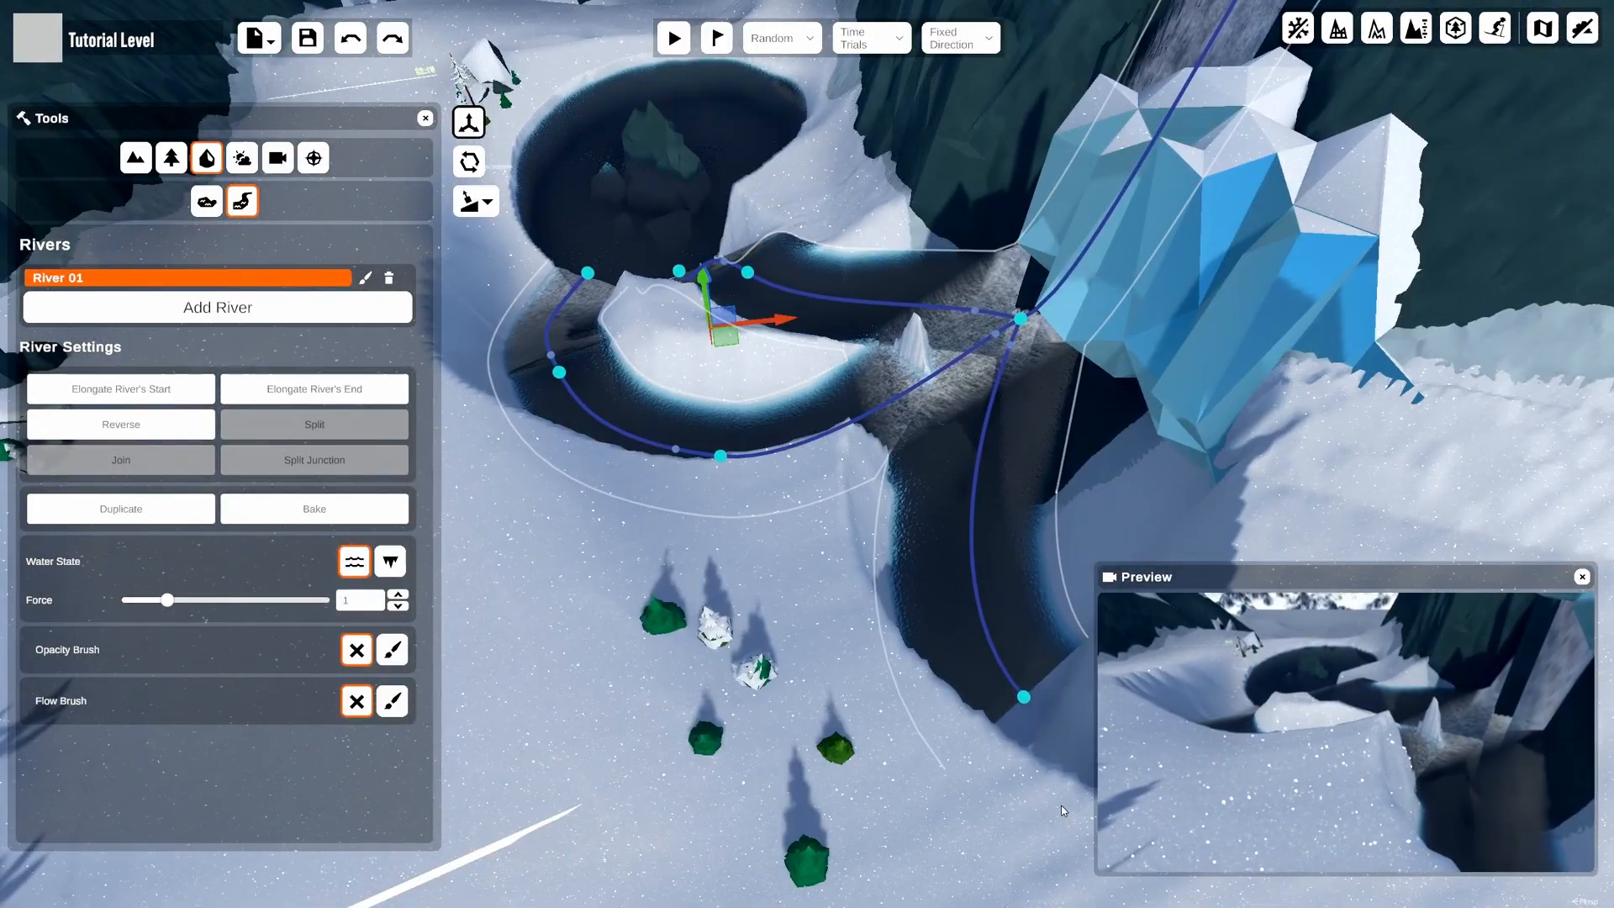
# Delete the main river's lowest end point to remove the branch running down the slope
pyautogui.click(1023, 696)
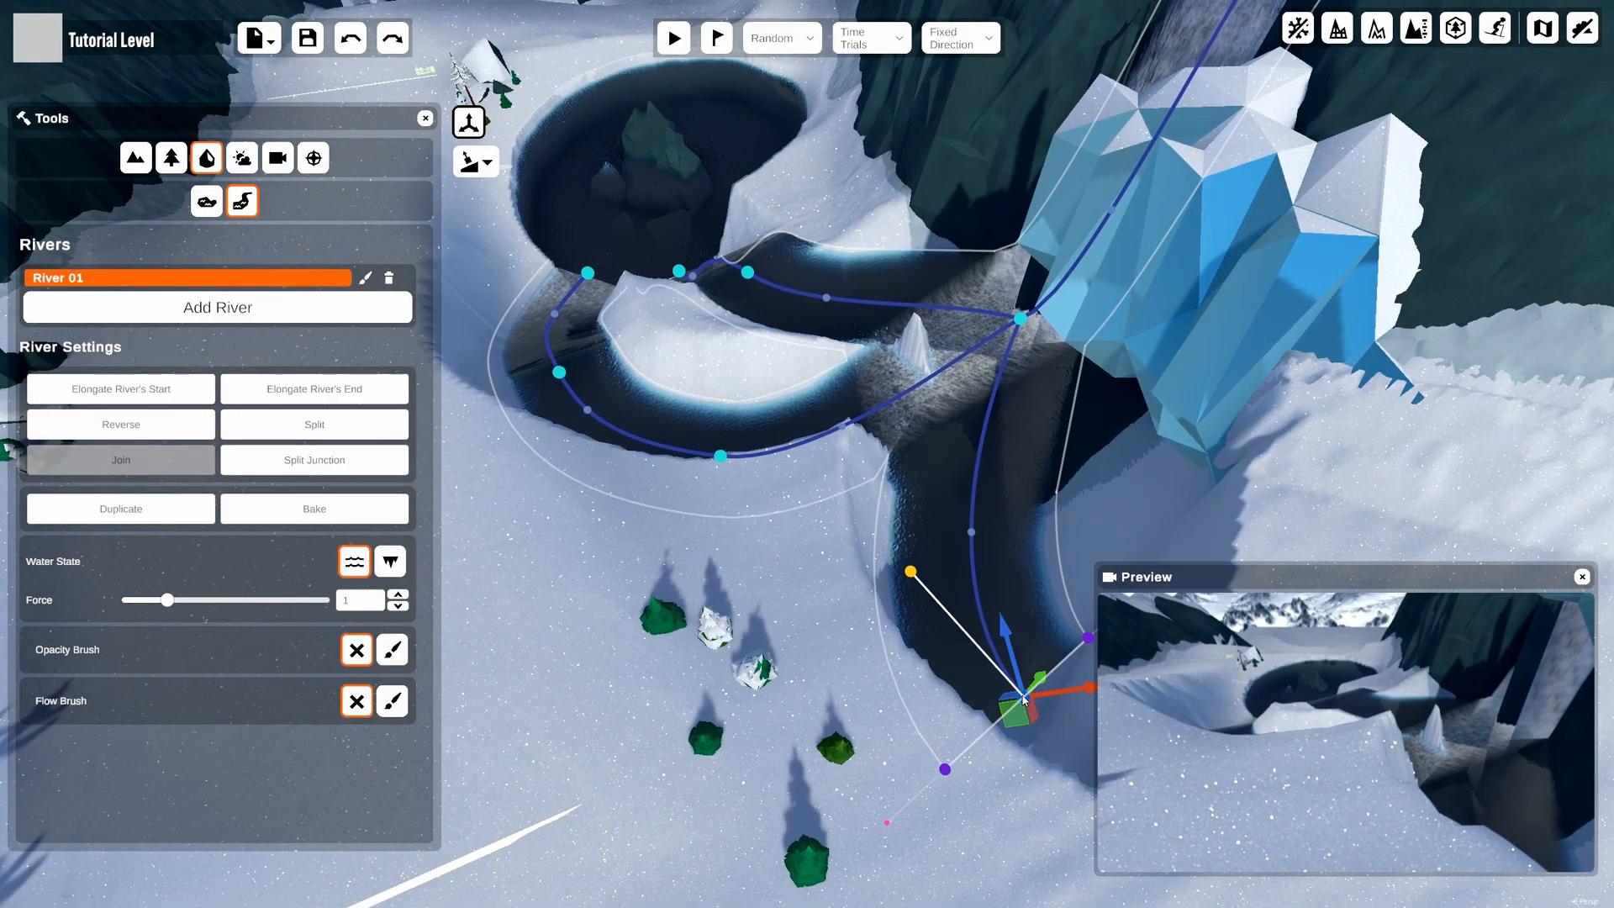
pyautogui.press('Delete')
pyautogui.moveTo(1022, 700); pyautogui.dragTo(1017, 445, button='right')
# Fine-tune the points and handles around the waterfall-base junction, and bake the river
pyautogui.click(943, 373)
pyautogui.moveTo(944, 387); pyautogui.dragTo(963, 385)
pyautogui.click(1001, 320)
pyautogui.moveTo(1002, 334); pyautogui.dragTo(1020, 295)
pyautogui.click(936, 406)
pyautogui.moveTo(936, 423)
pyautogui.mouseDown()
pyautogui.moveTo(913, 506)
pyautogui.moveTo(948, 392)
pyautogui.moveTo(941, 424)
pyautogui.mouseUp()
pyautogui.click(955, 501)
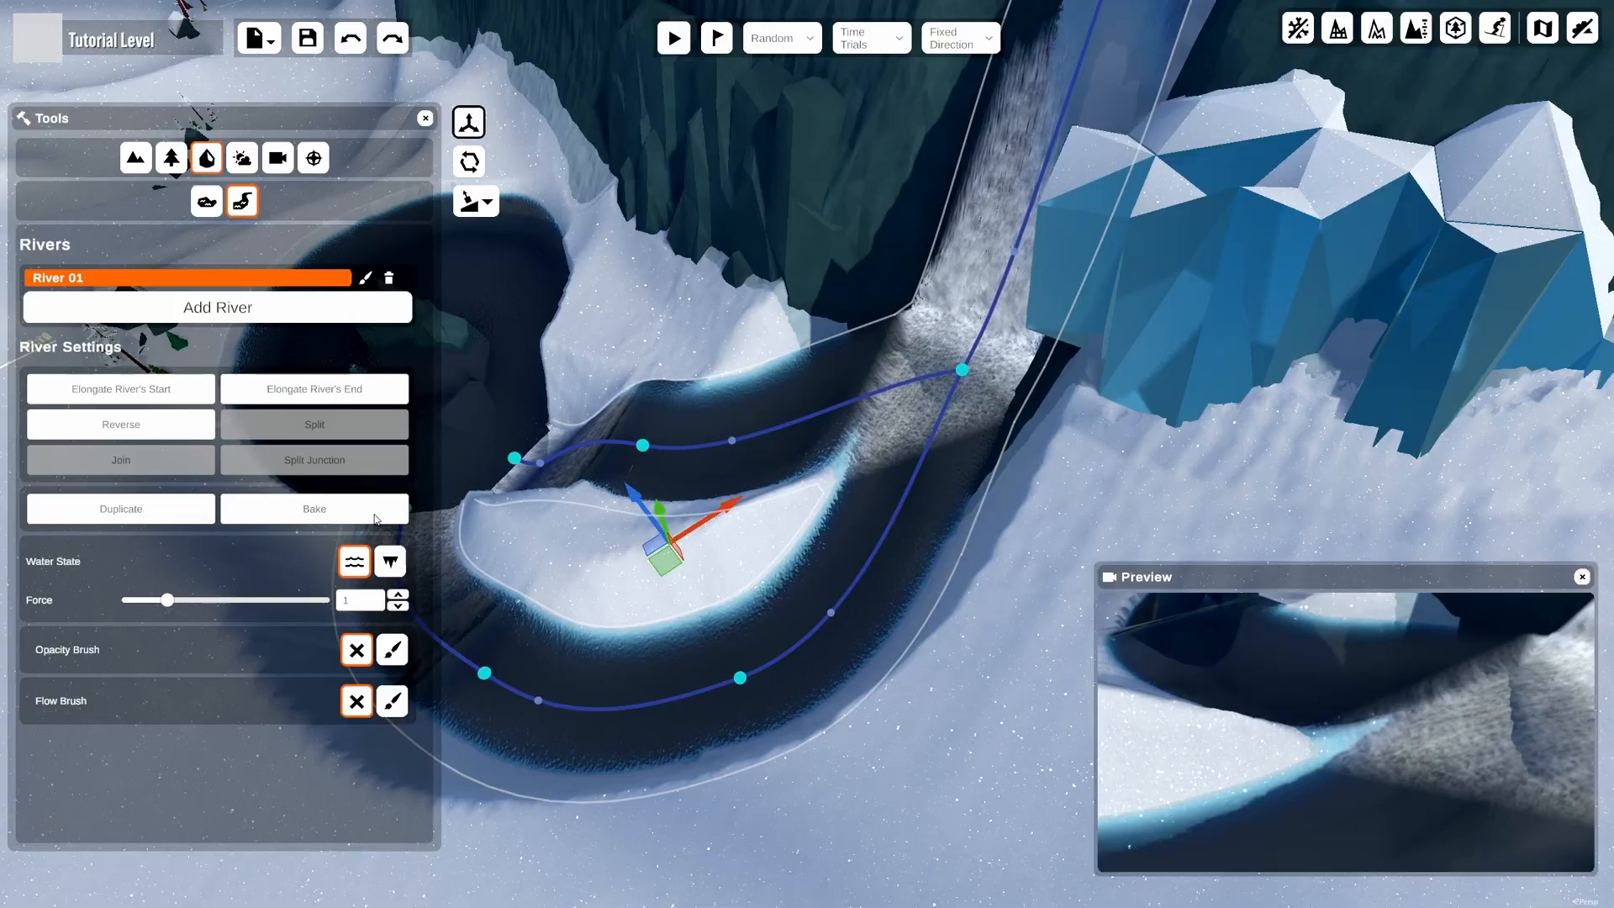
pyautogui.click(405, 515)
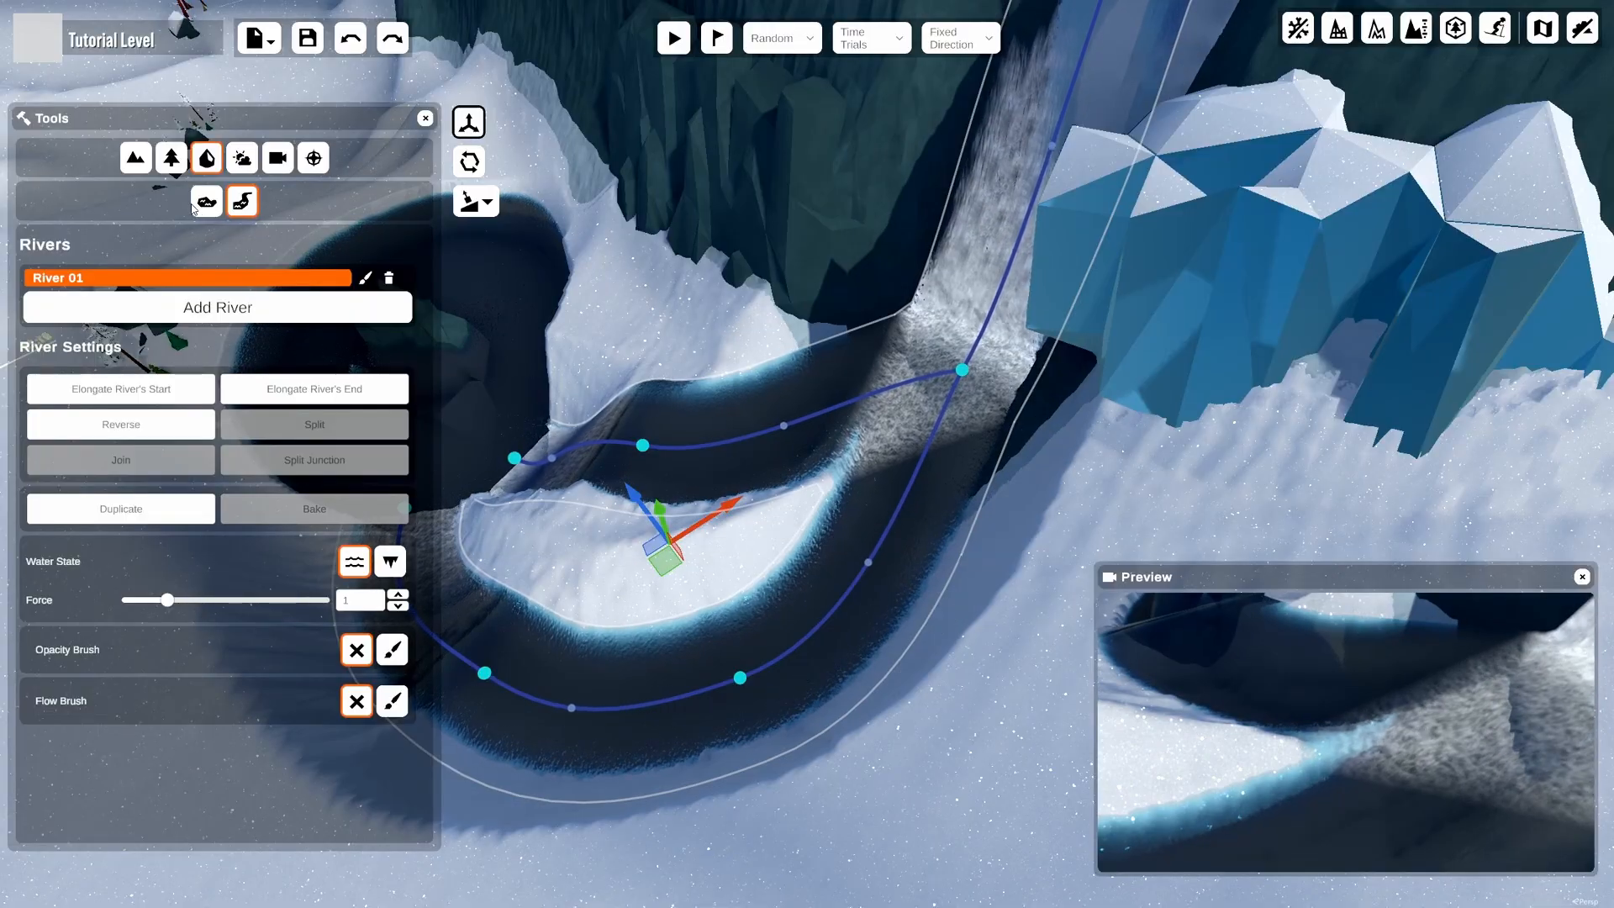
# Raise the terrain along the outer banks of the river branches with an enlarged Raise Brush of about size 19
pyautogui.click(135, 157)
pyautogui.click(190, 205)
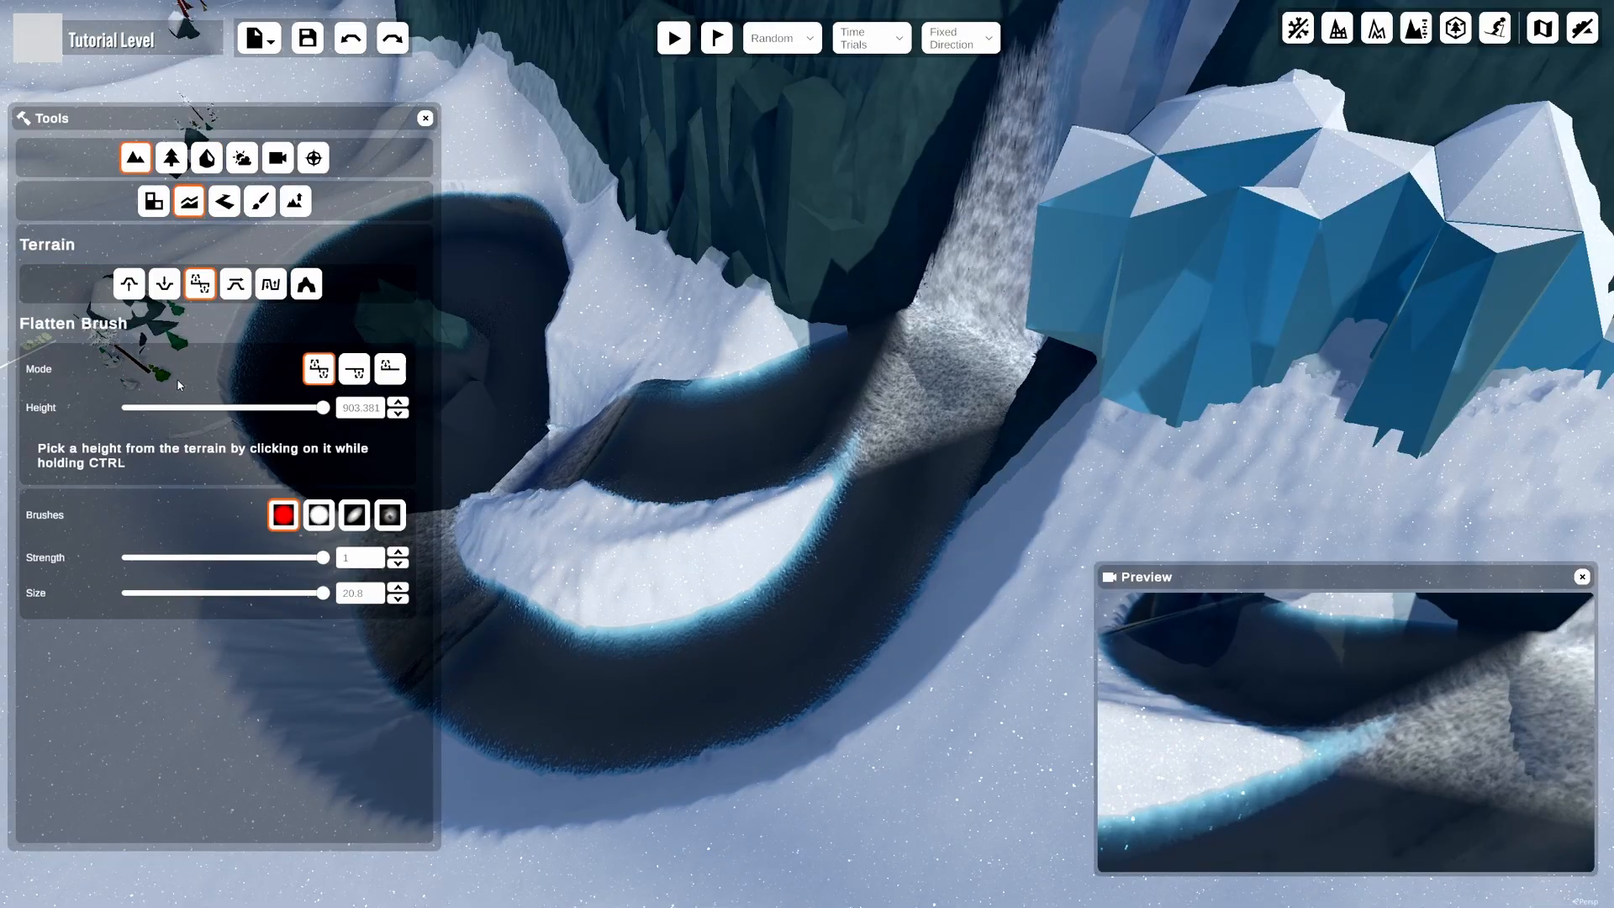
pyautogui.click(129, 285)
pyautogui.moveTo(723, 562)
pyautogui.mouseDown(button='right')
pyautogui.moveTo(813, 544)
pyautogui.moveTo(853, 577)
pyautogui.mouseUp(button='right')
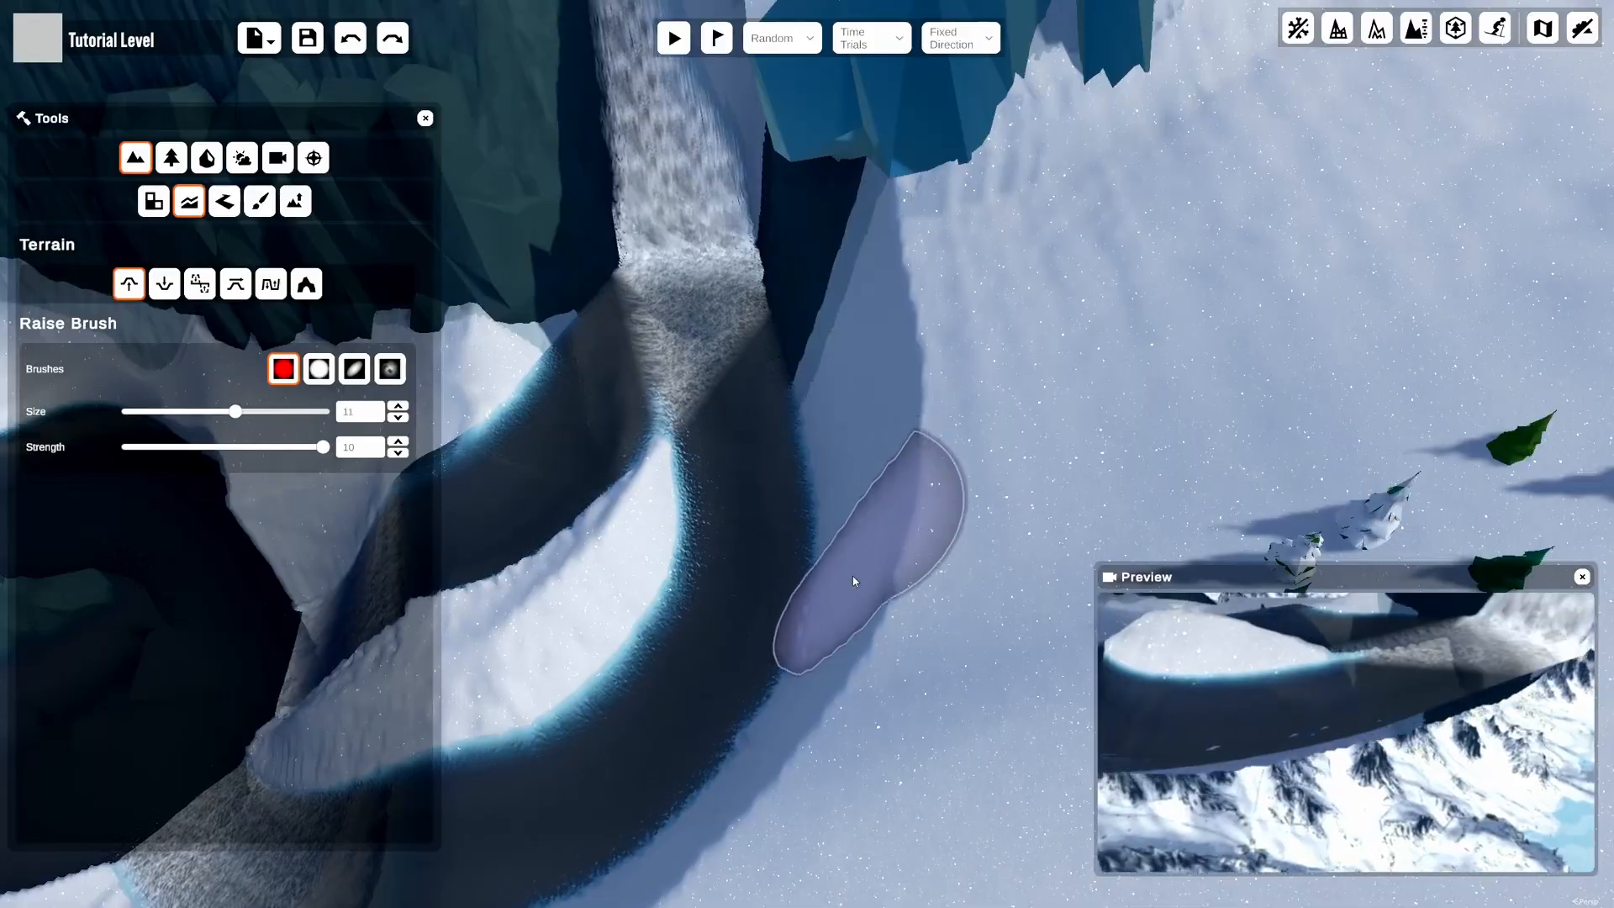
pyautogui.scroll(9, 853, 577)
pyautogui.moveTo(821, 731); pyautogui.dragTo(605, 866)
pyautogui.moveTo(866, 610)
pyautogui.mouseDown(button='right')
pyautogui.moveTo(909, 597)
pyautogui.moveTo(582, 615)
pyautogui.mouseUp(button='right')
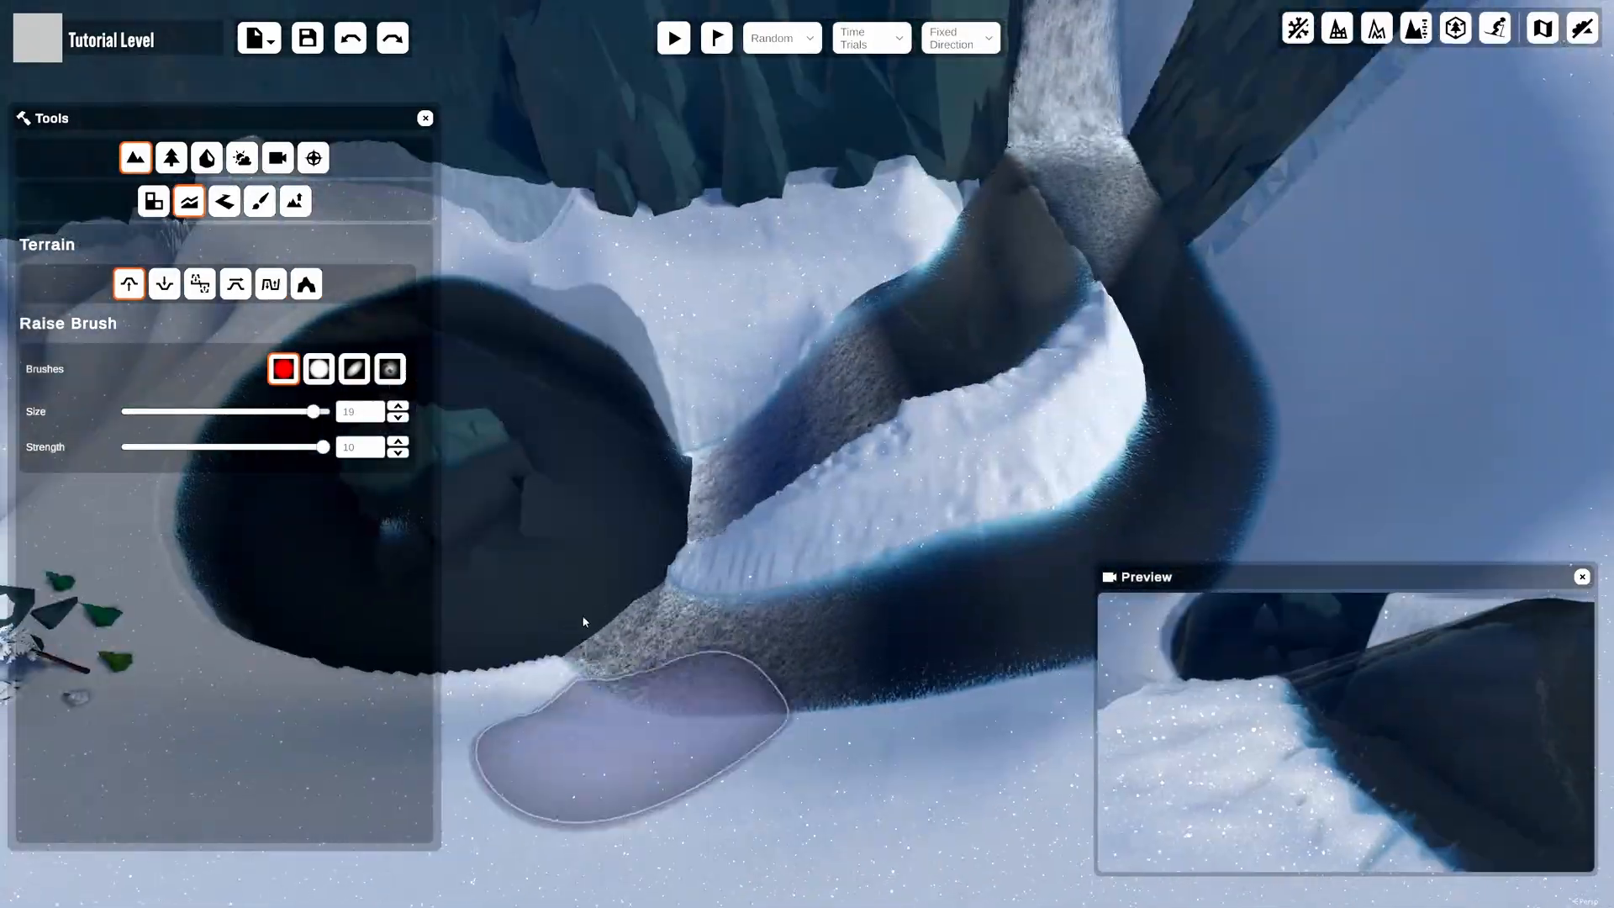
pyautogui.moveTo(582, 615); pyautogui.dragTo(980, 533)
# Raise the terrain beside the waterfall with a brush of about size 11, and build up the island between the branches
pyautogui.scroll(-8, 783, 526)
pyautogui.moveTo(980, 533)
pyautogui.mouseDown(button='right')
pyautogui.moveTo(782, 525)
pyautogui.moveTo(740, 605)
pyautogui.mouseUp(button='right')
pyautogui.moveTo(739, 605); pyautogui.dragTo(654, 203)
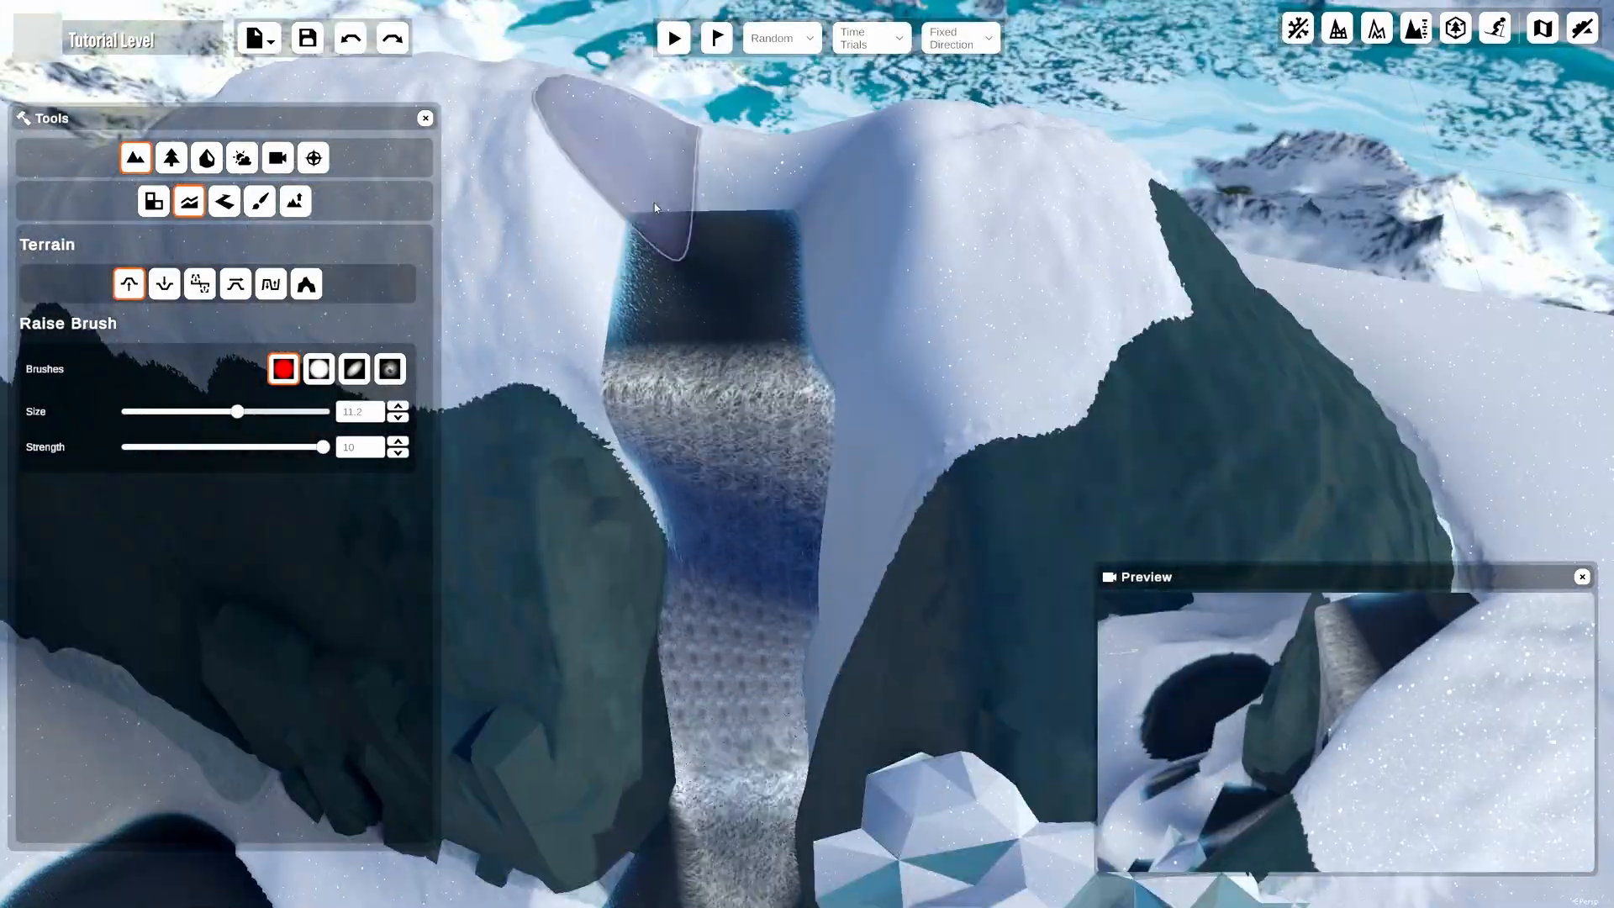
pyautogui.moveTo(653, 203); pyautogui.dragTo(804, 583, button='right')
pyautogui.moveTo(803, 583); pyautogui.dragTo(890, 715)
pyautogui.moveTo(891, 714)
pyautogui.mouseDown(button='right')
pyautogui.moveTo(842, 379)
pyautogui.moveTo(790, 739)
pyautogui.moveTo(950, 396)
pyautogui.mouseUp(button='right')
pyautogui.scroll(7, 790, 738)
pyautogui.scroll(2, 951, 396)
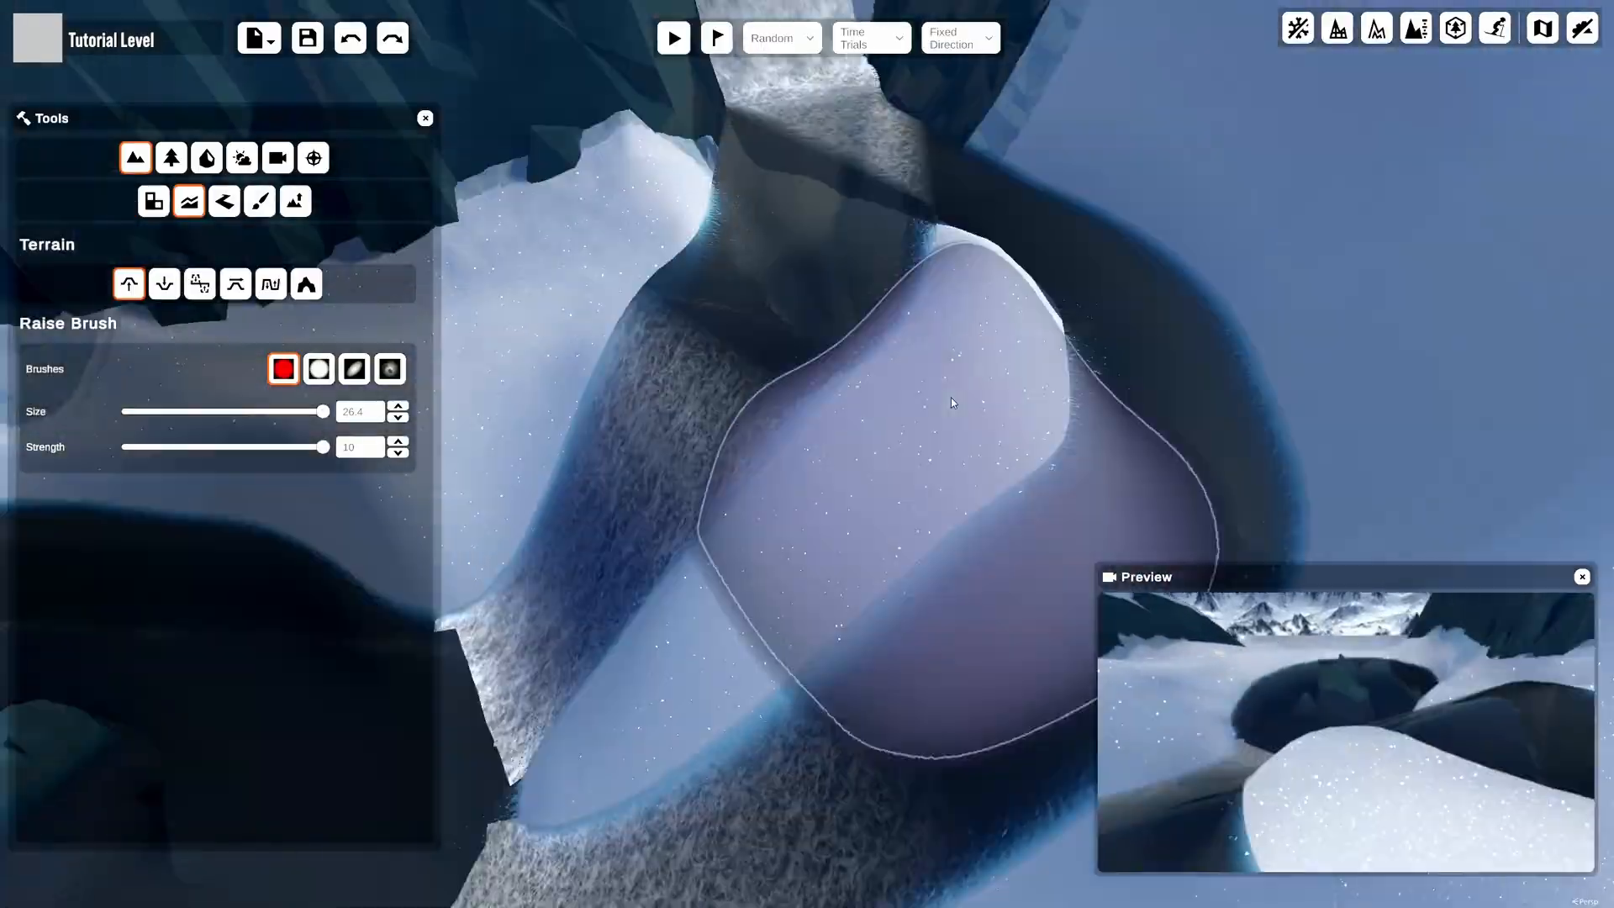
# Extend the inner branch's lake-side end with a new point out in the lake, and reposition the former end point at the shore
pyautogui.click(206, 158)
pyautogui.click(694, 351)
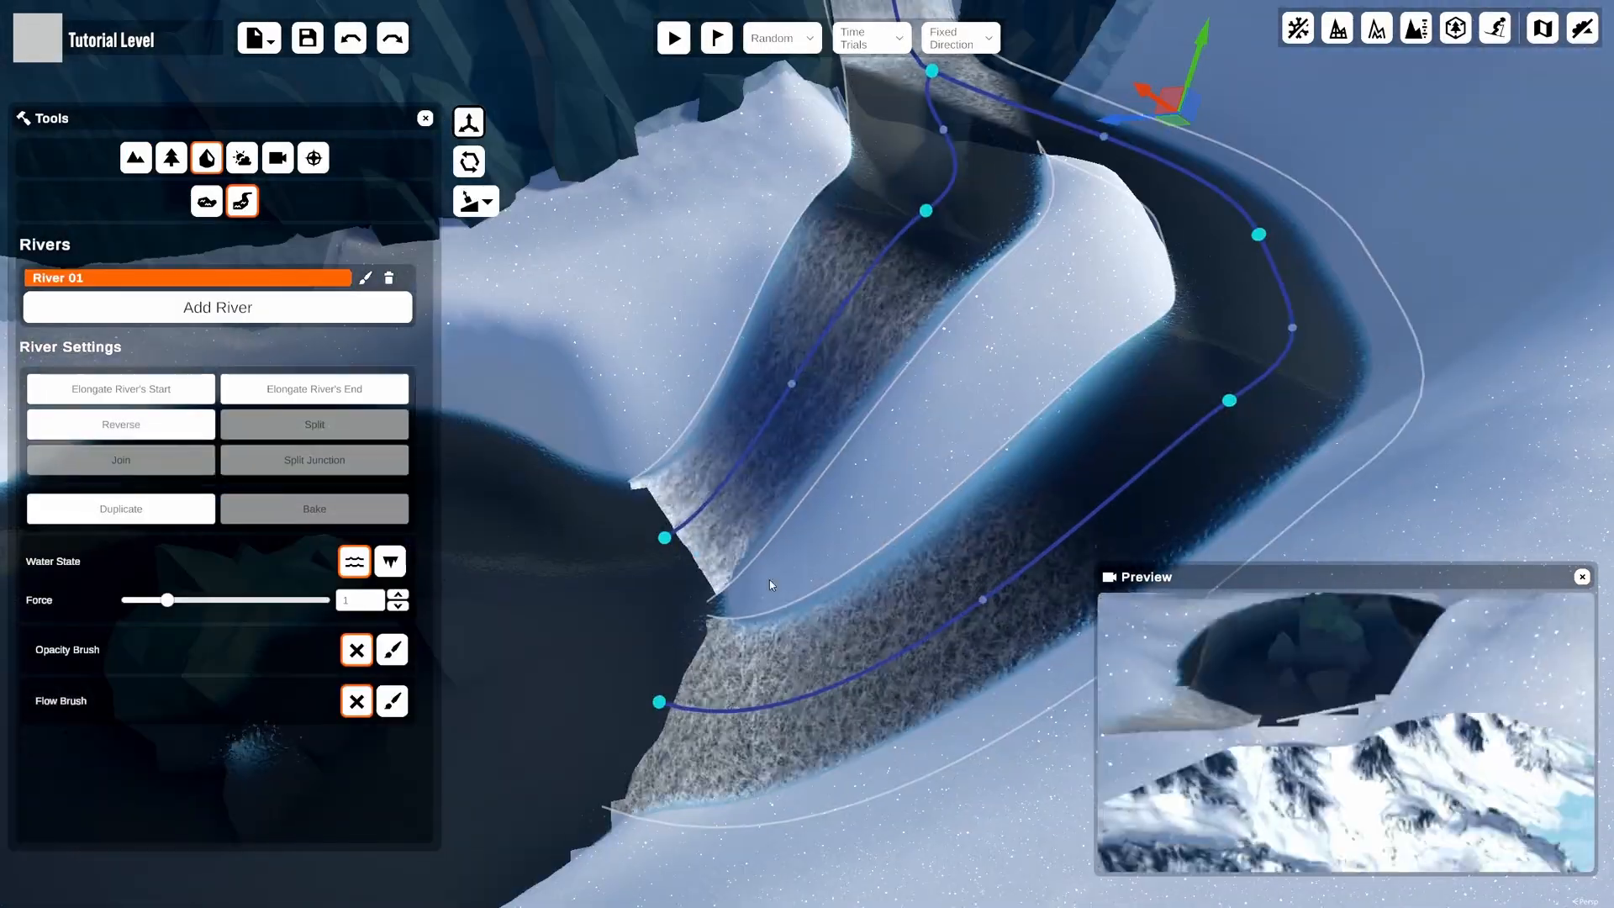
pyautogui.click(663, 537)
pyautogui.click(522, 612)
pyautogui.click(663, 537)
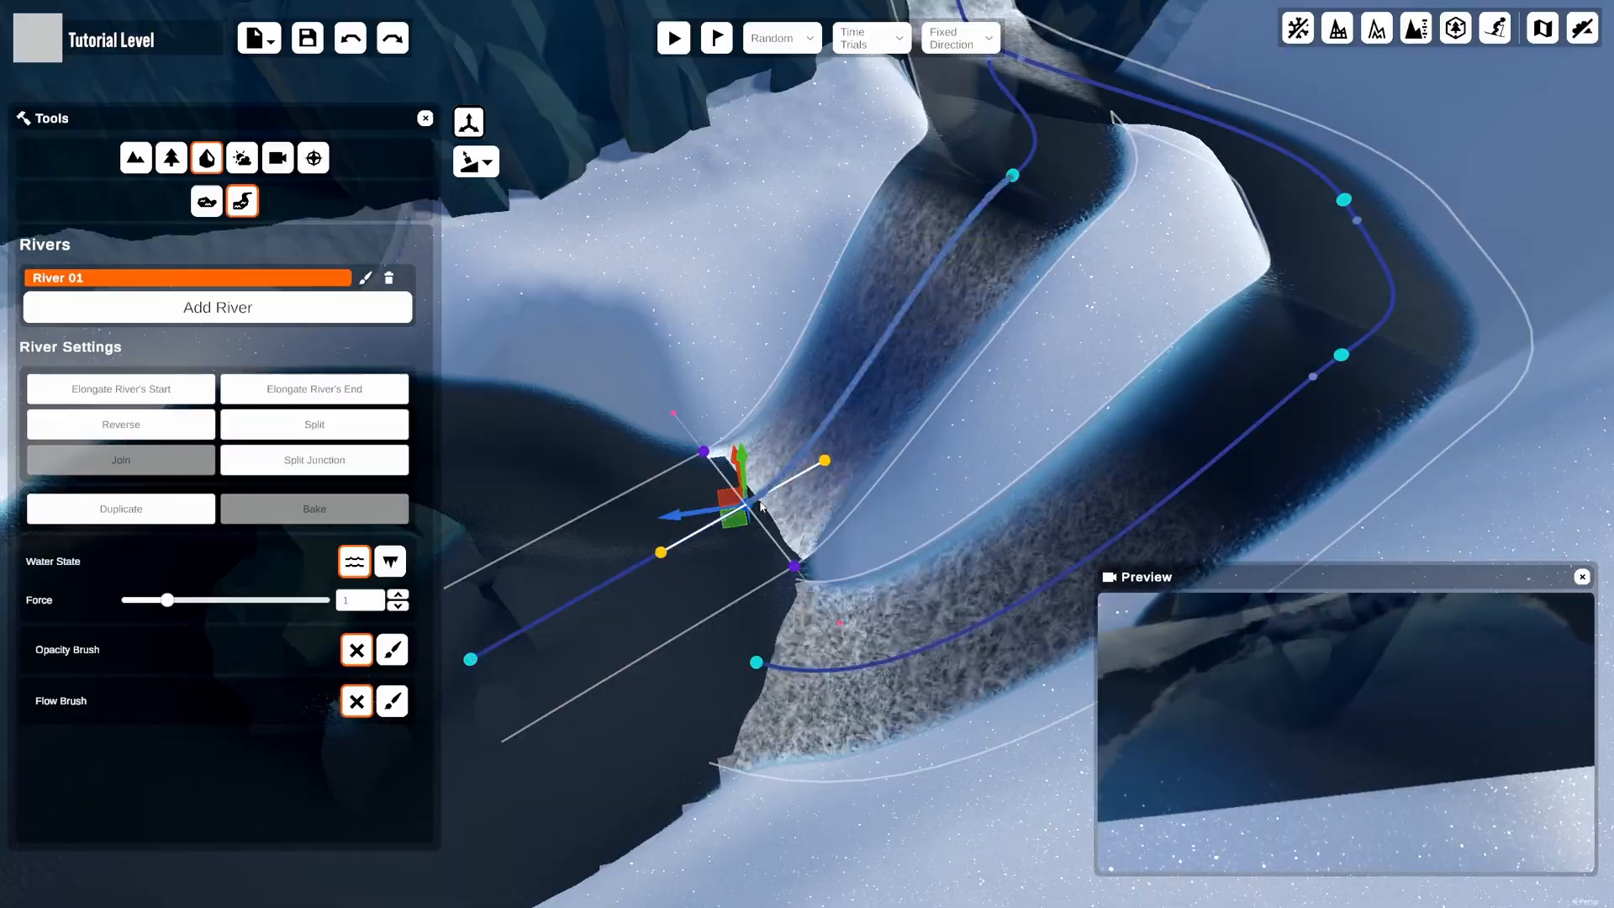
pyautogui.moveTo(736, 504); pyautogui.dragTo(812, 460)
# Adjust the inner branch's bend below the waterfall and move the outer branch's bend point
pyautogui.click(816, 401)
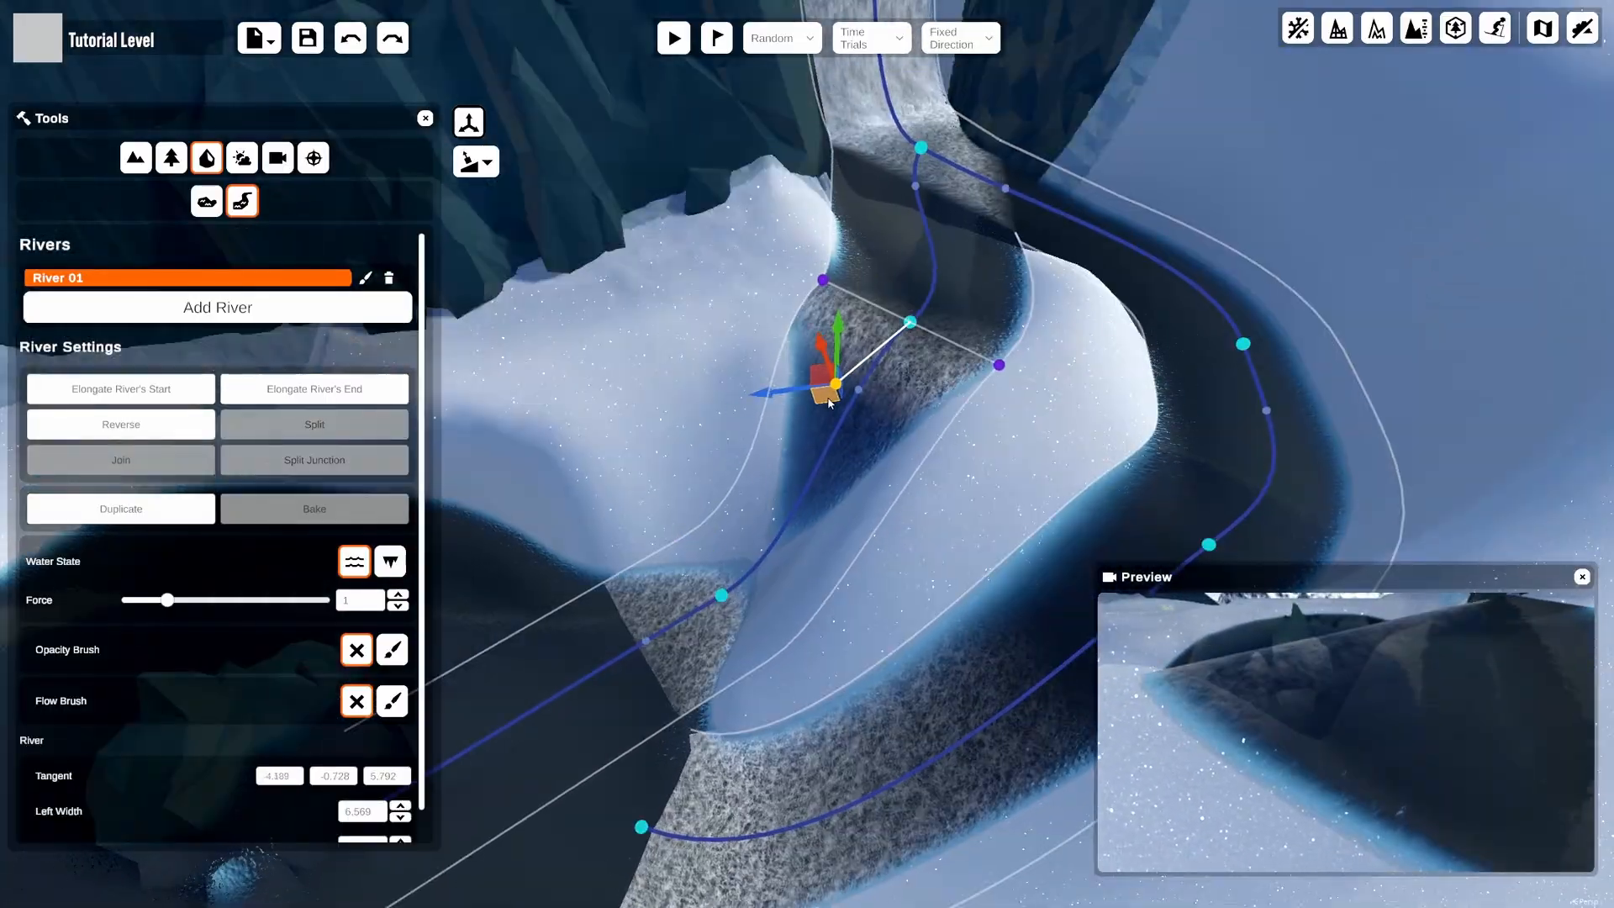
pyautogui.click(910, 322)
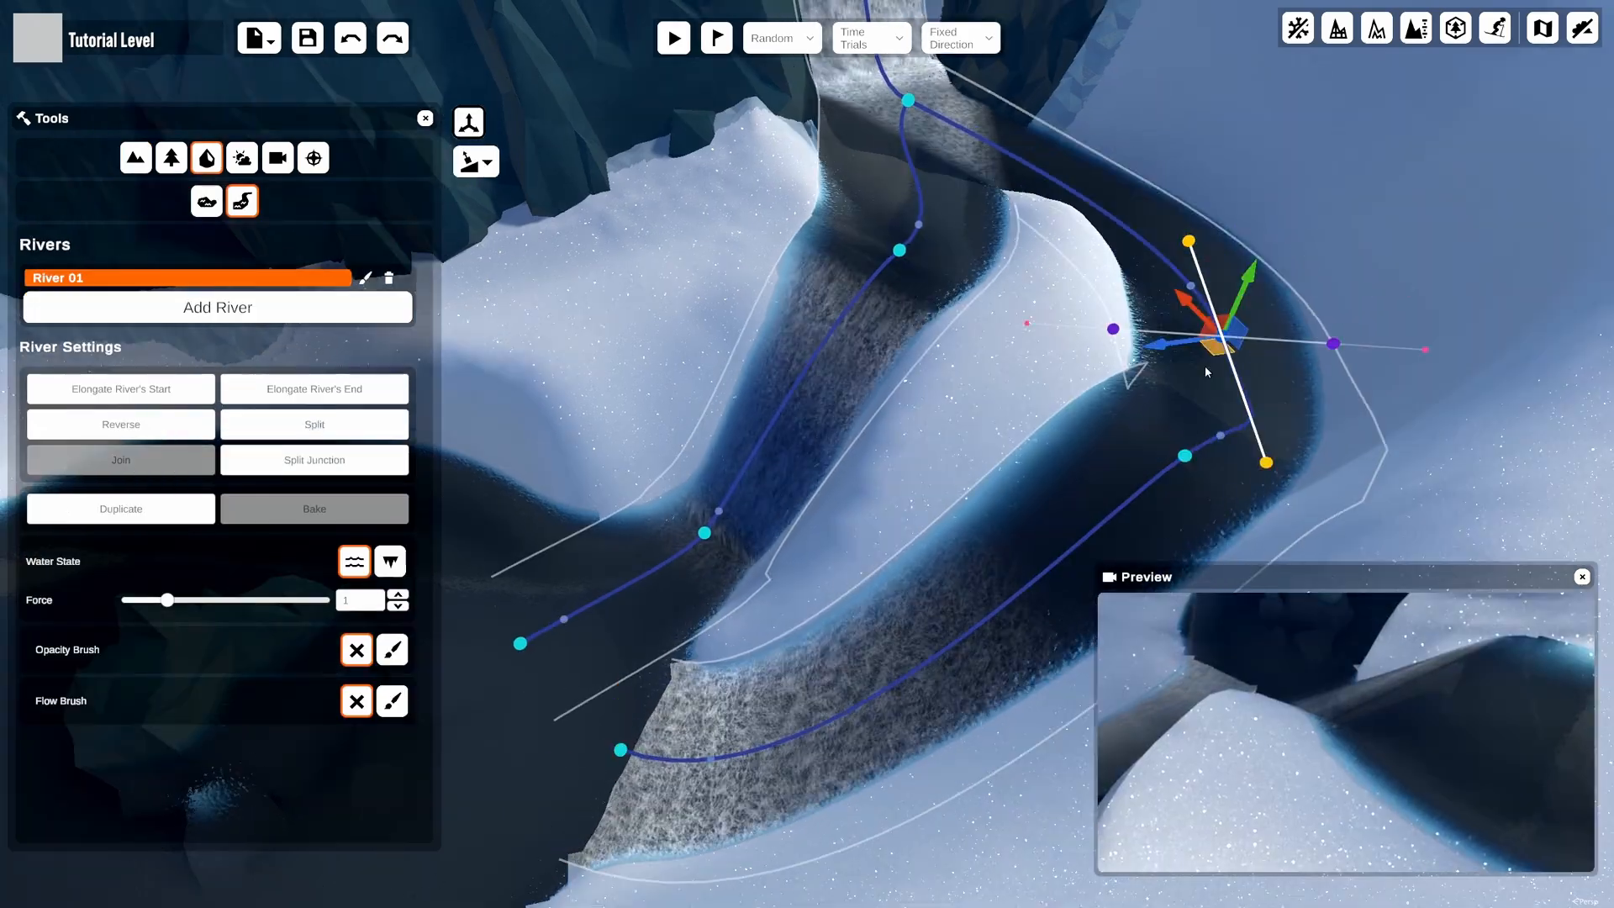
pyautogui.moveTo(1203, 366); pyautogui.dragTo(966, 653)
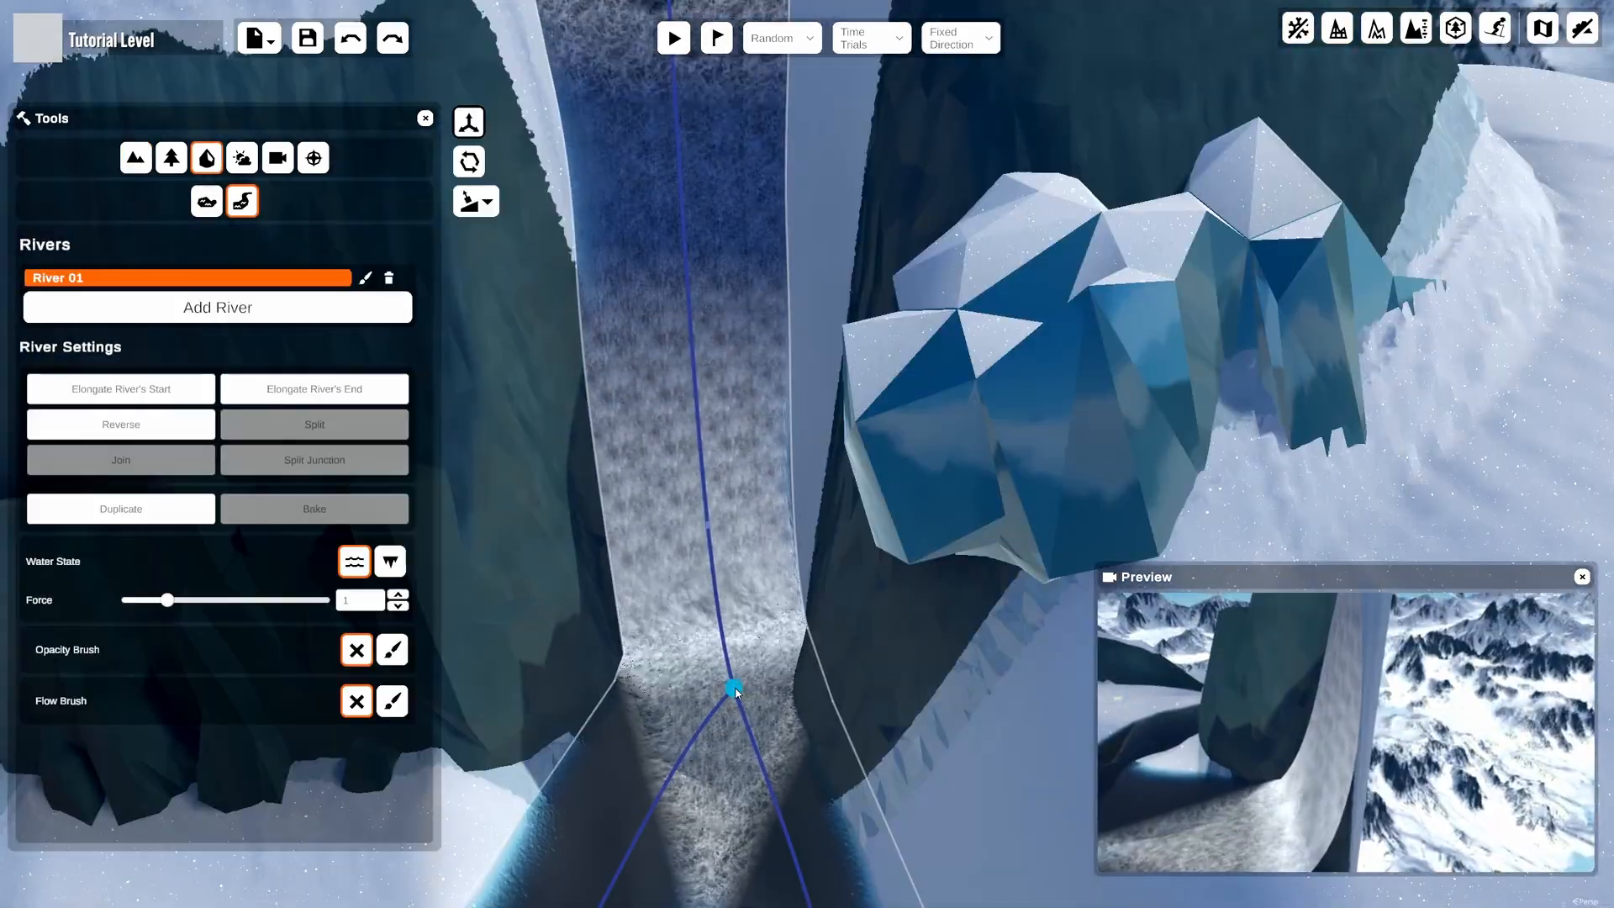
# Shift the junction point at the waterfall's base slightly and deselect the river
pyautogui.click(723, 632)
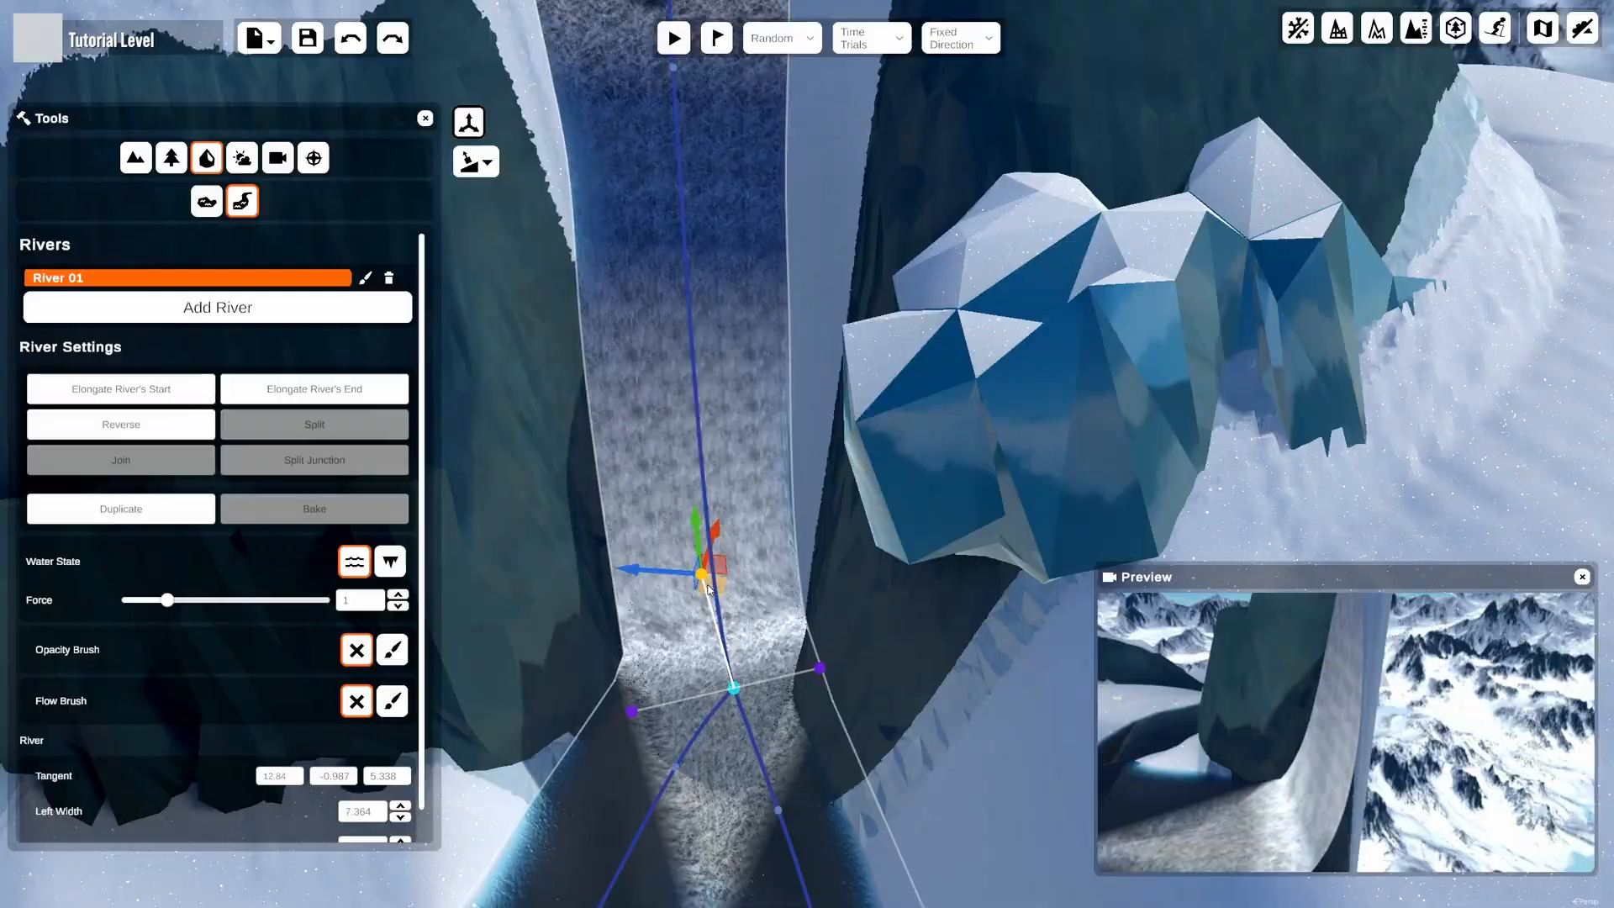
pyautogui.moveTo(714, 590); pyautogui.dragTo(883, 601, button='right')
pyautogui.moveTo(892, 599); pyautogui.dragTo(891, 660)
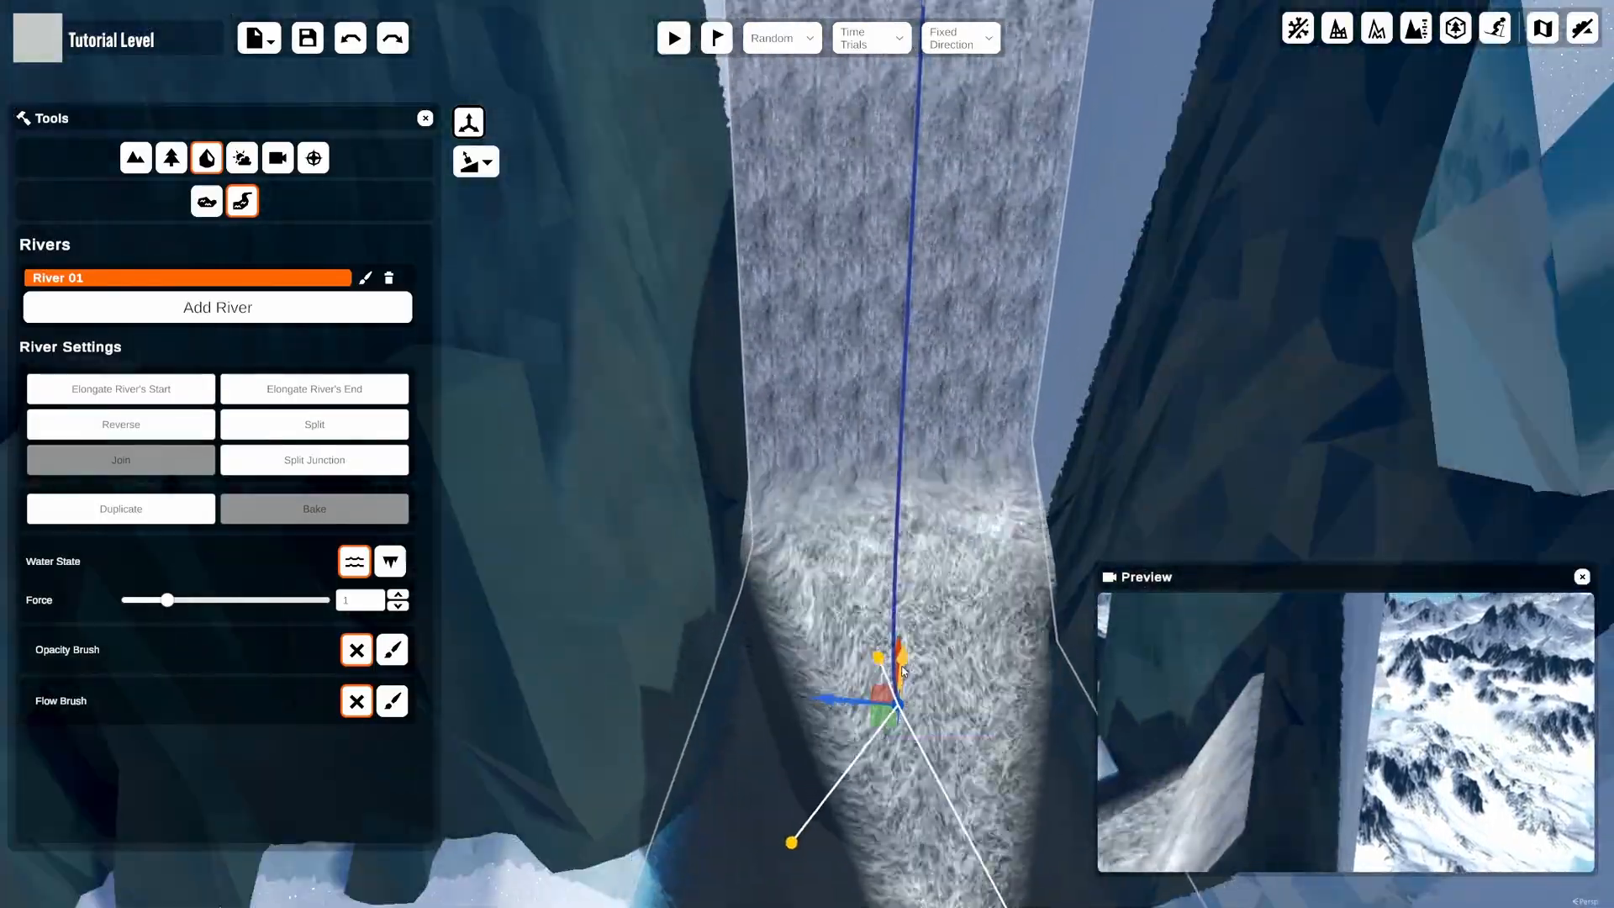
pyautogui.moveTo(891, 660); pyautogui.dragTo(740, 613, button='right')
pyautogui.click(597, 591)
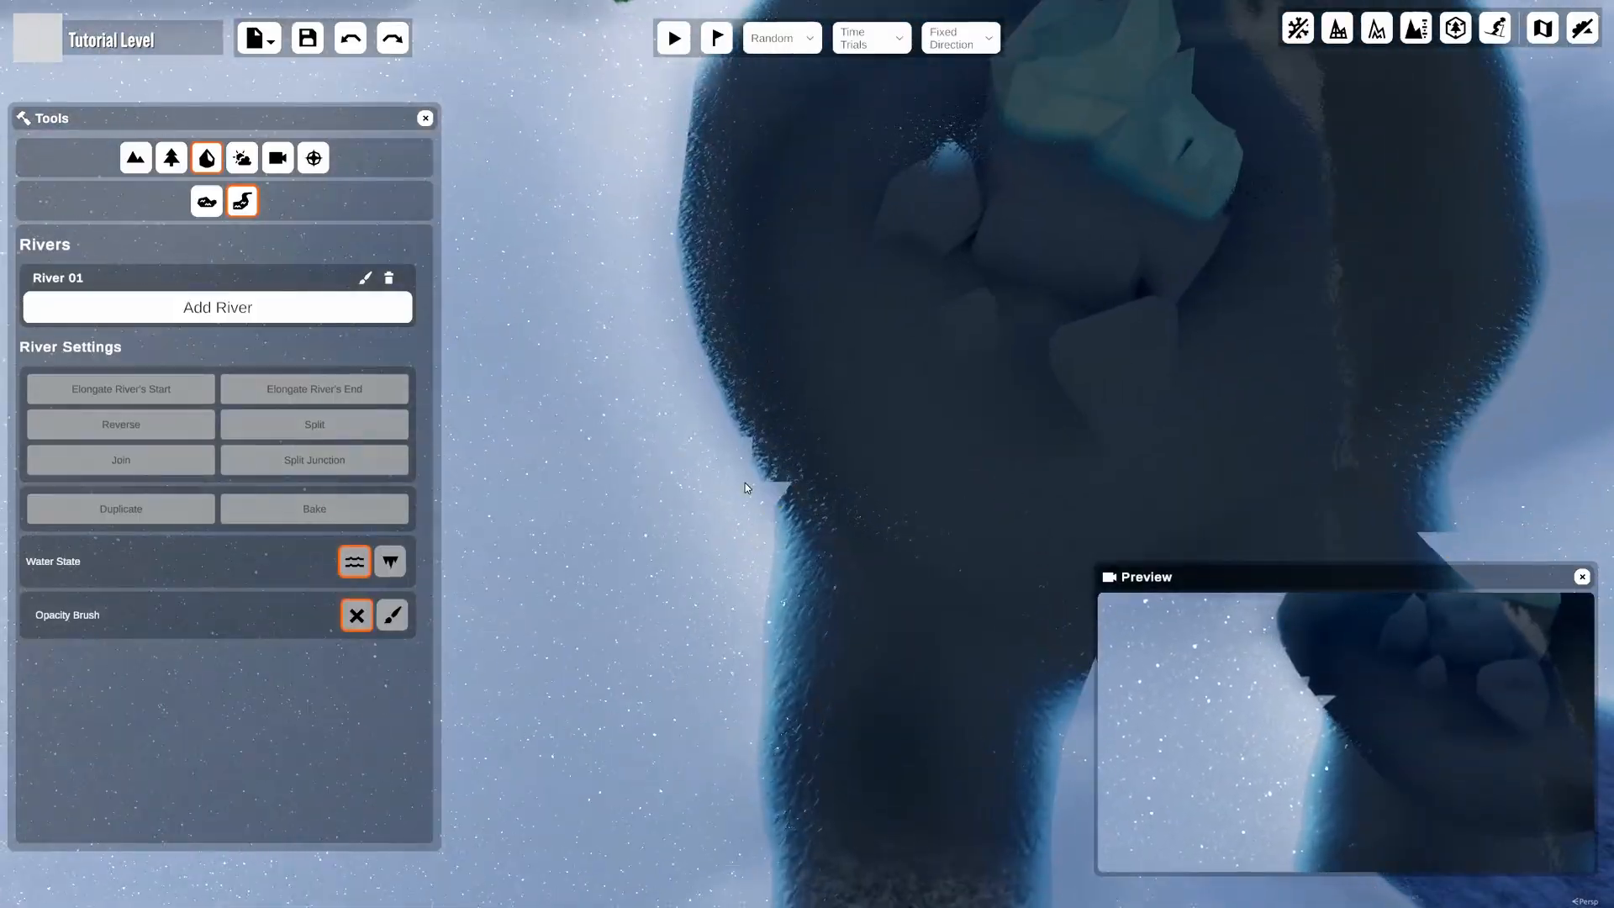
# Sculpt the terrain along the lake shore beside the outer branch's mouth with a terrain brush of size 9.3
pyautogui.moveTo(745, 482); pyautogui.dragTo(704, 533, button='right')
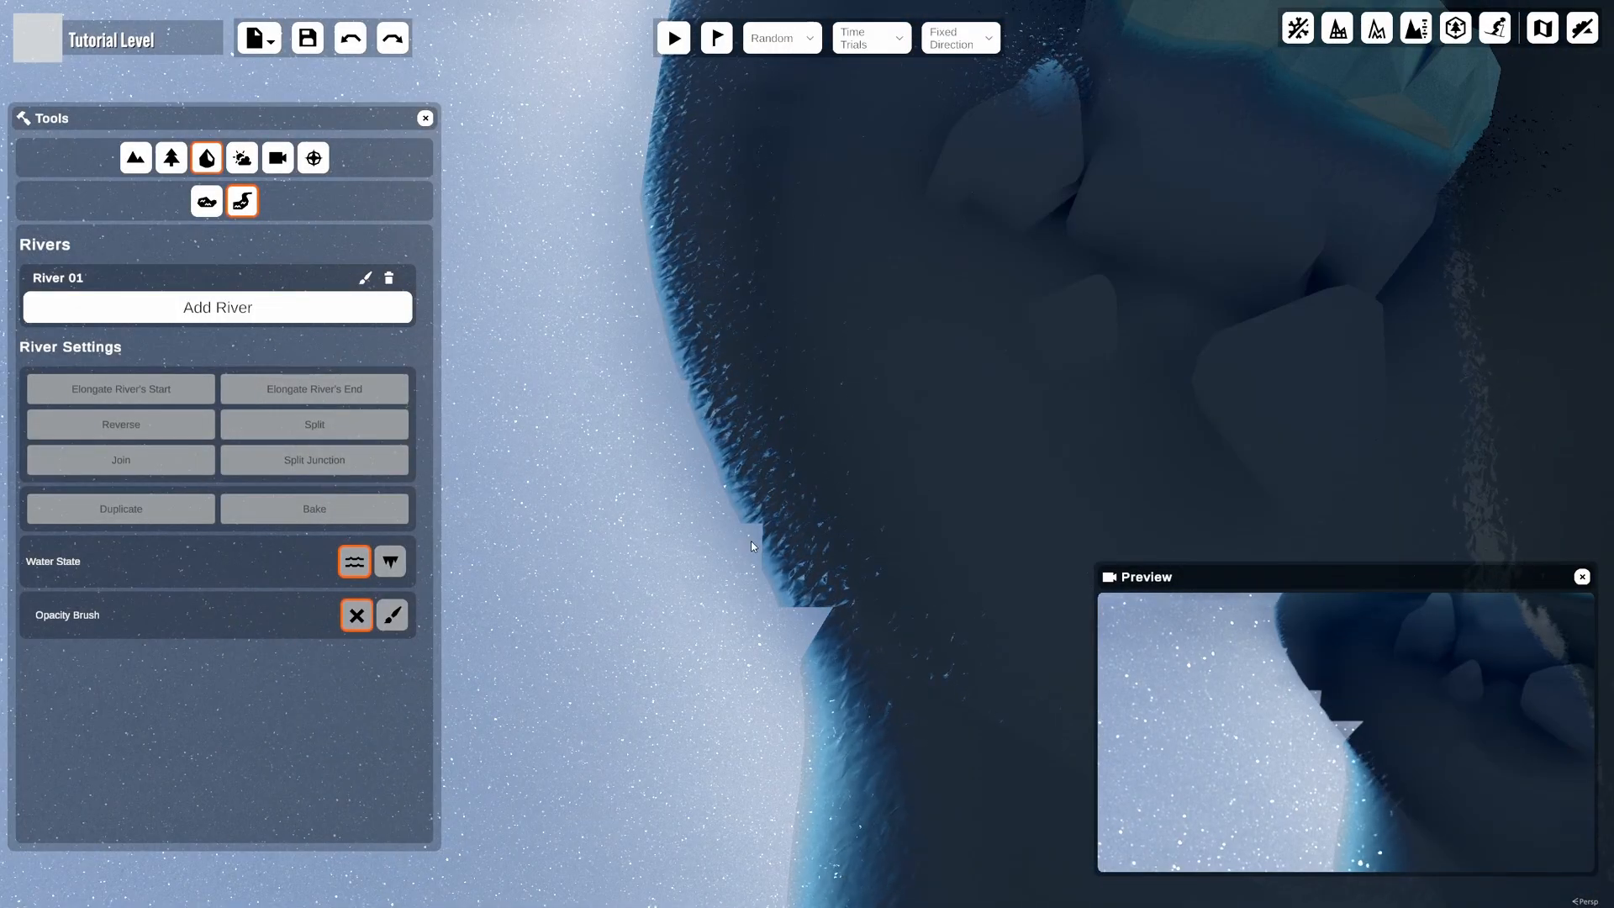
pyautogui.moveTo(741, 663); pyautogui.dragTo(906, 491, button='right')
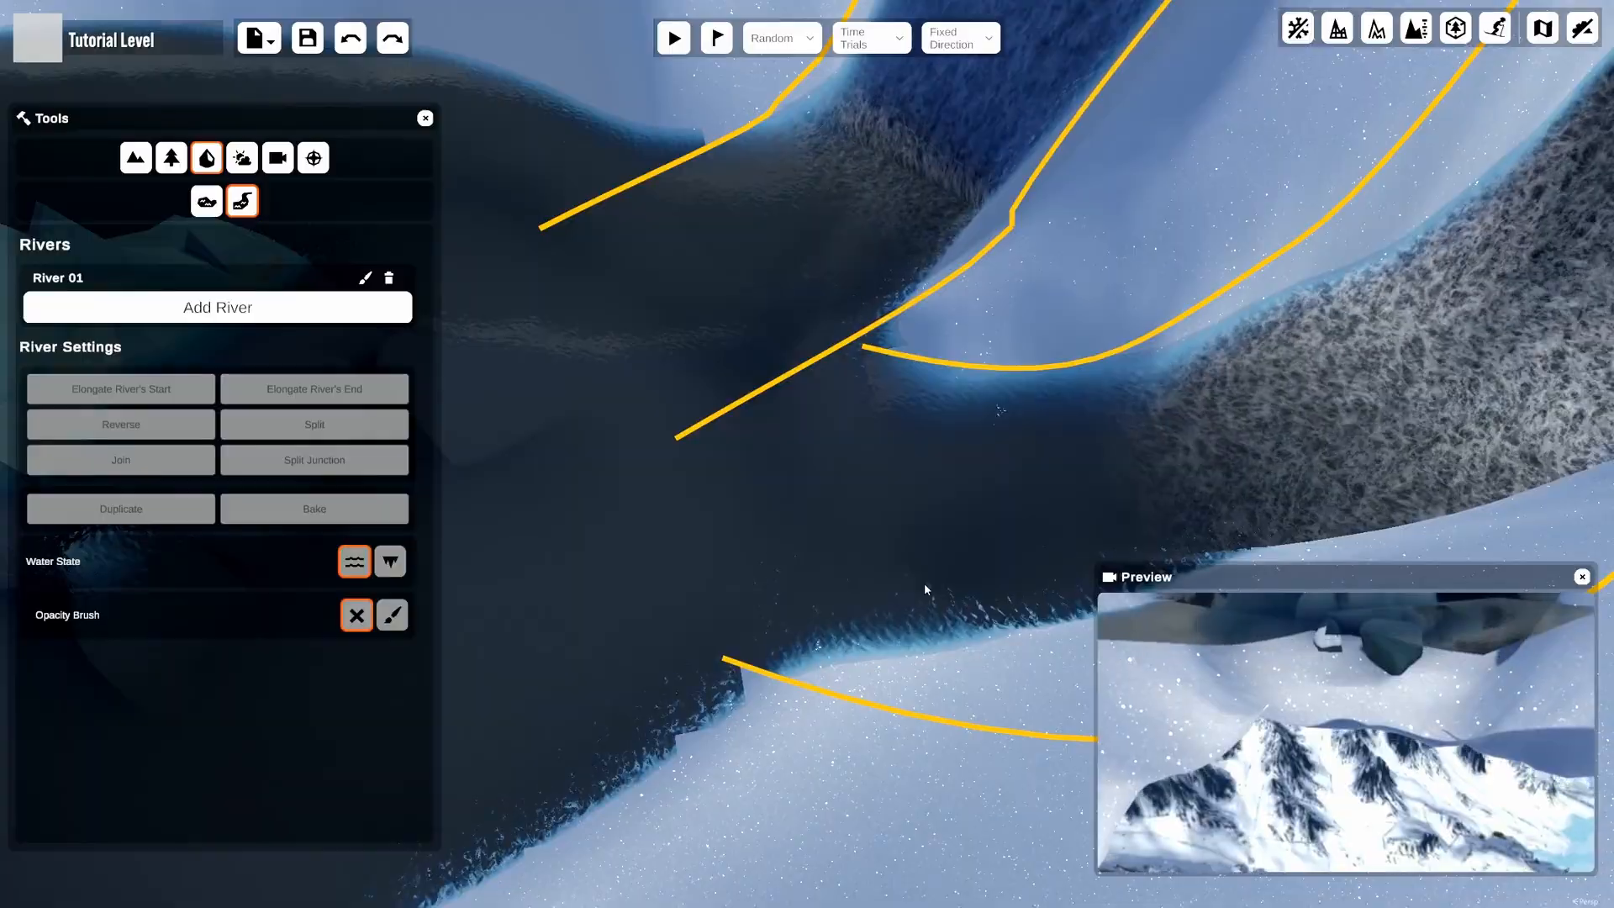
pyautogui.moveTo(924, 590); pyautogui.dragTo(716, 740, button='right')
pyautogui.click(146, 166)
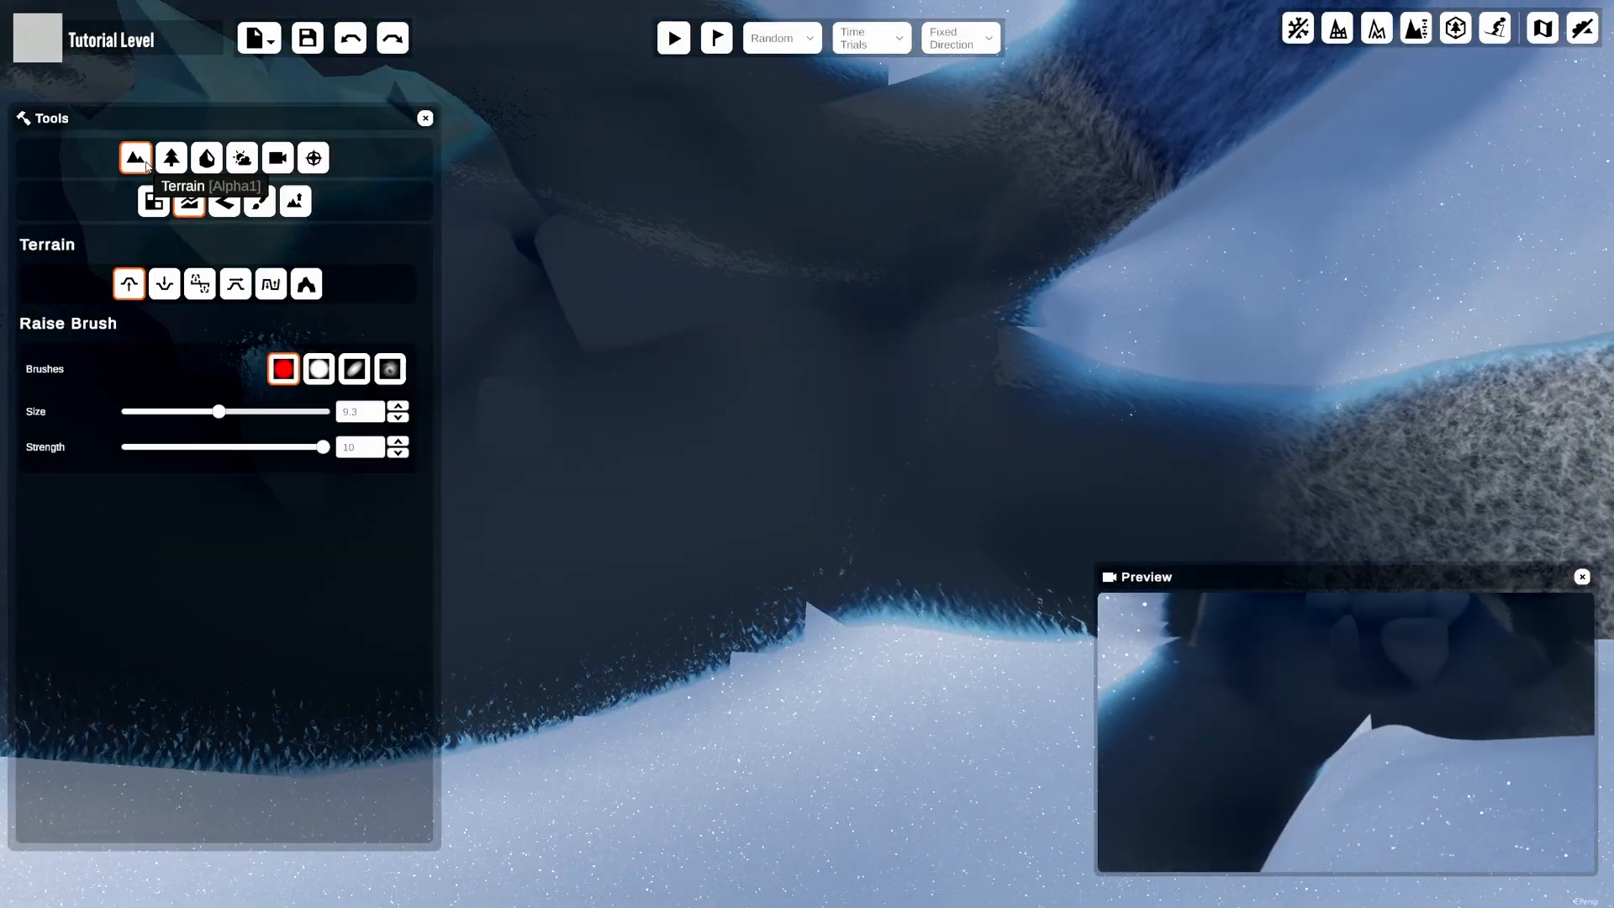
pyautogui.moveTo(708, 602)
pyautogui.mouseDown()
pyautogui.moveTo(673, 666)
pyautogui.moveTo(546, 739)
pyautogui.mouseUp()
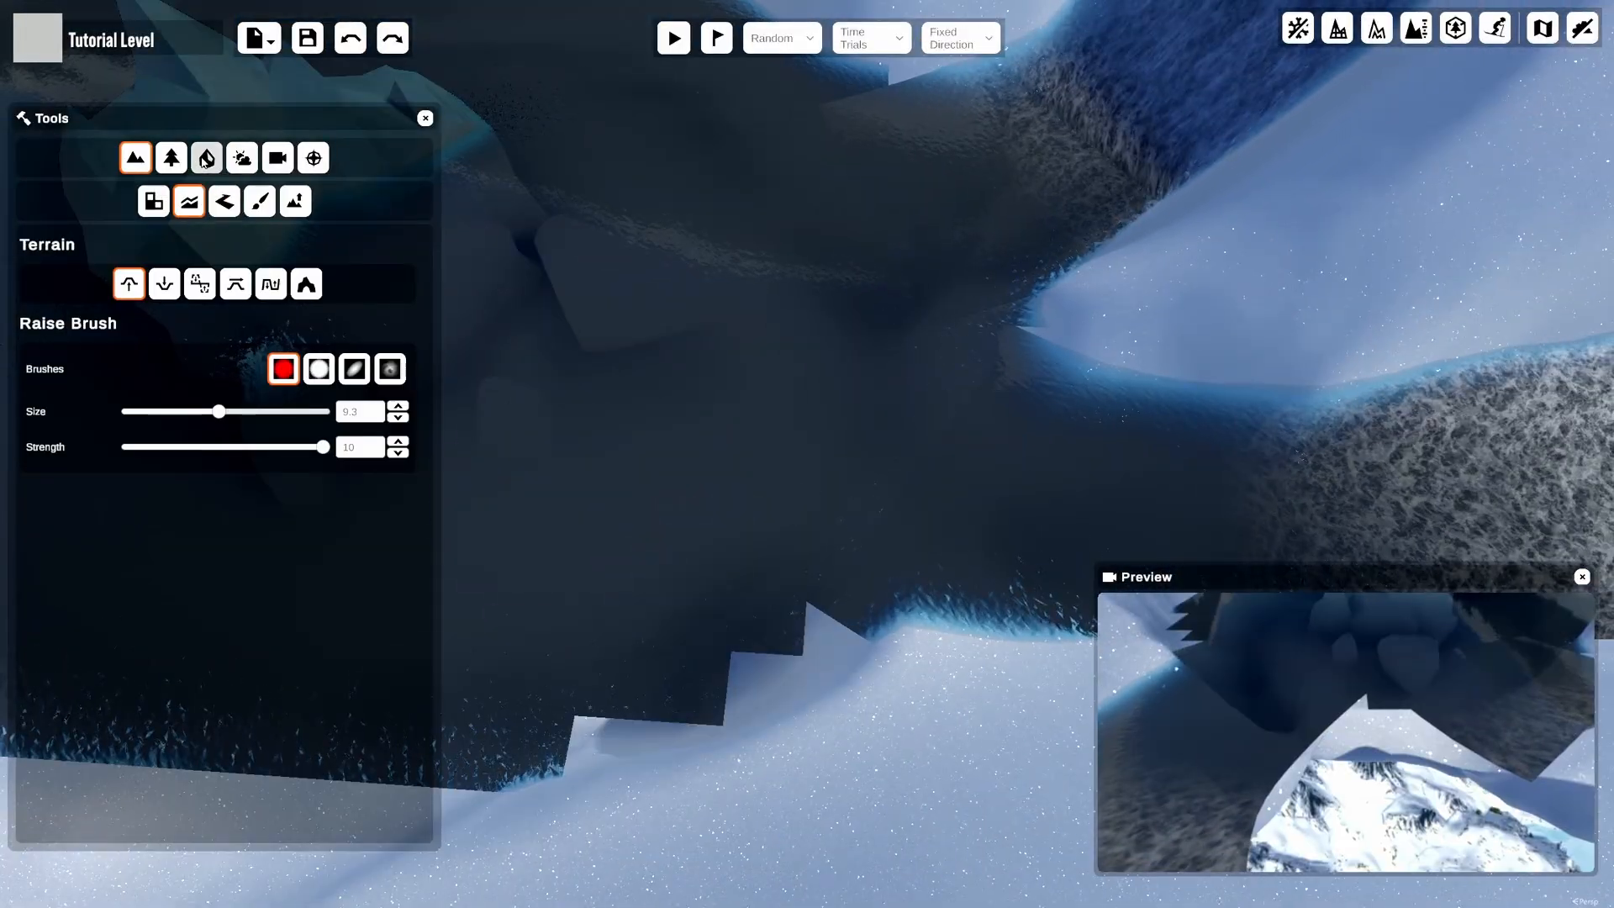
# Show Lake 01's settings, and switch to the decoration brush with the tree set
pyautogui.click(206, 158)
pyautogui.click(206, 202)
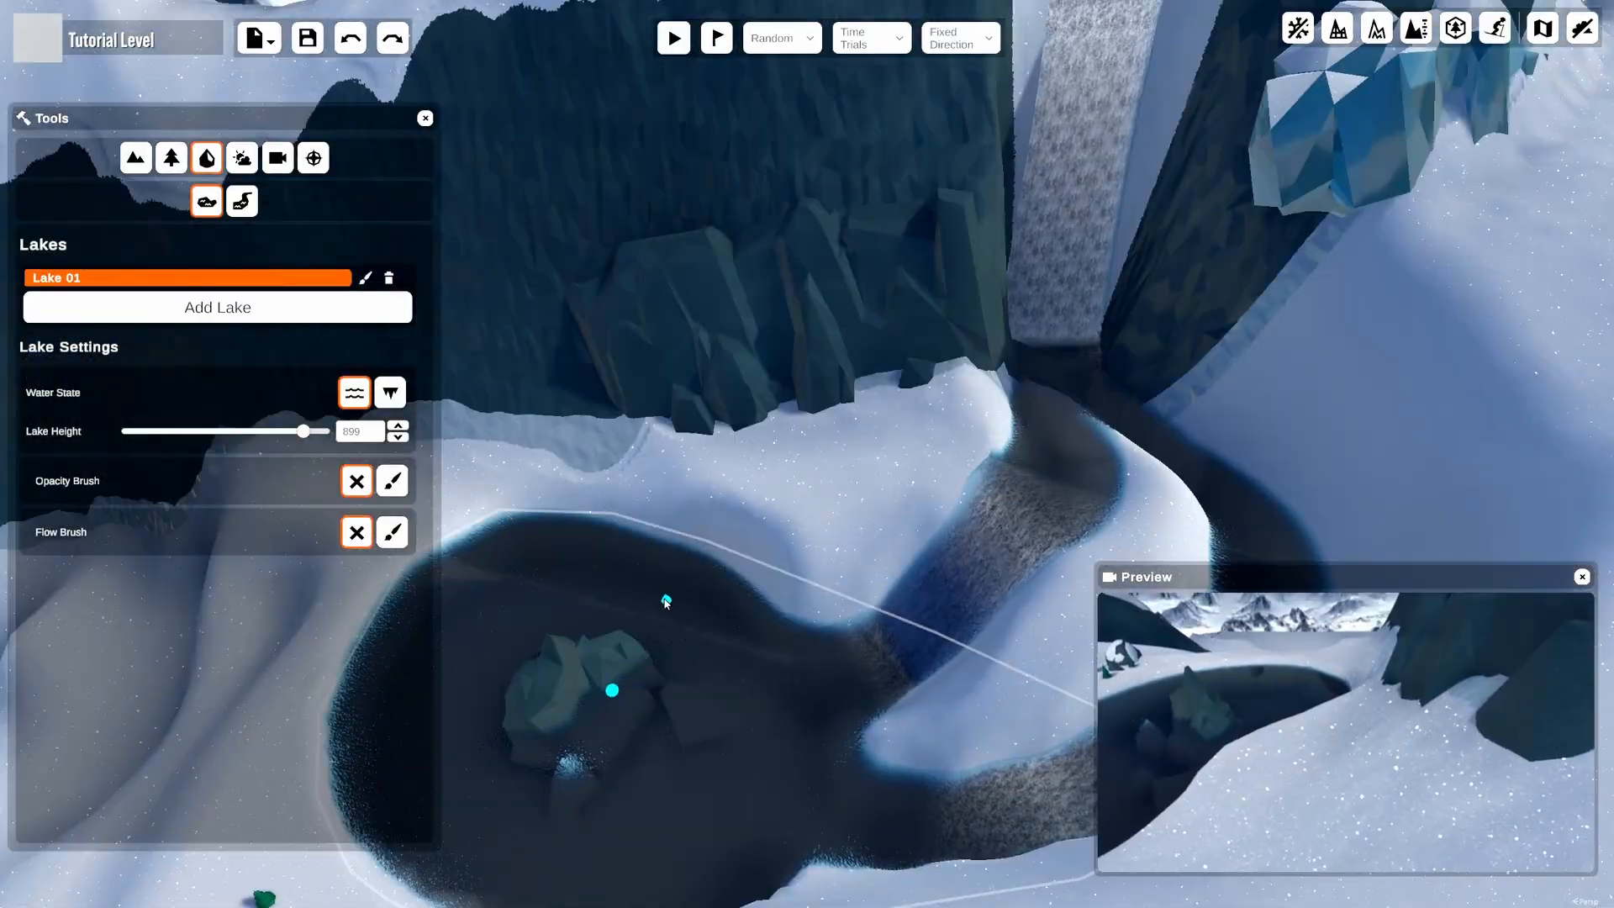
pyautogui.press('2')
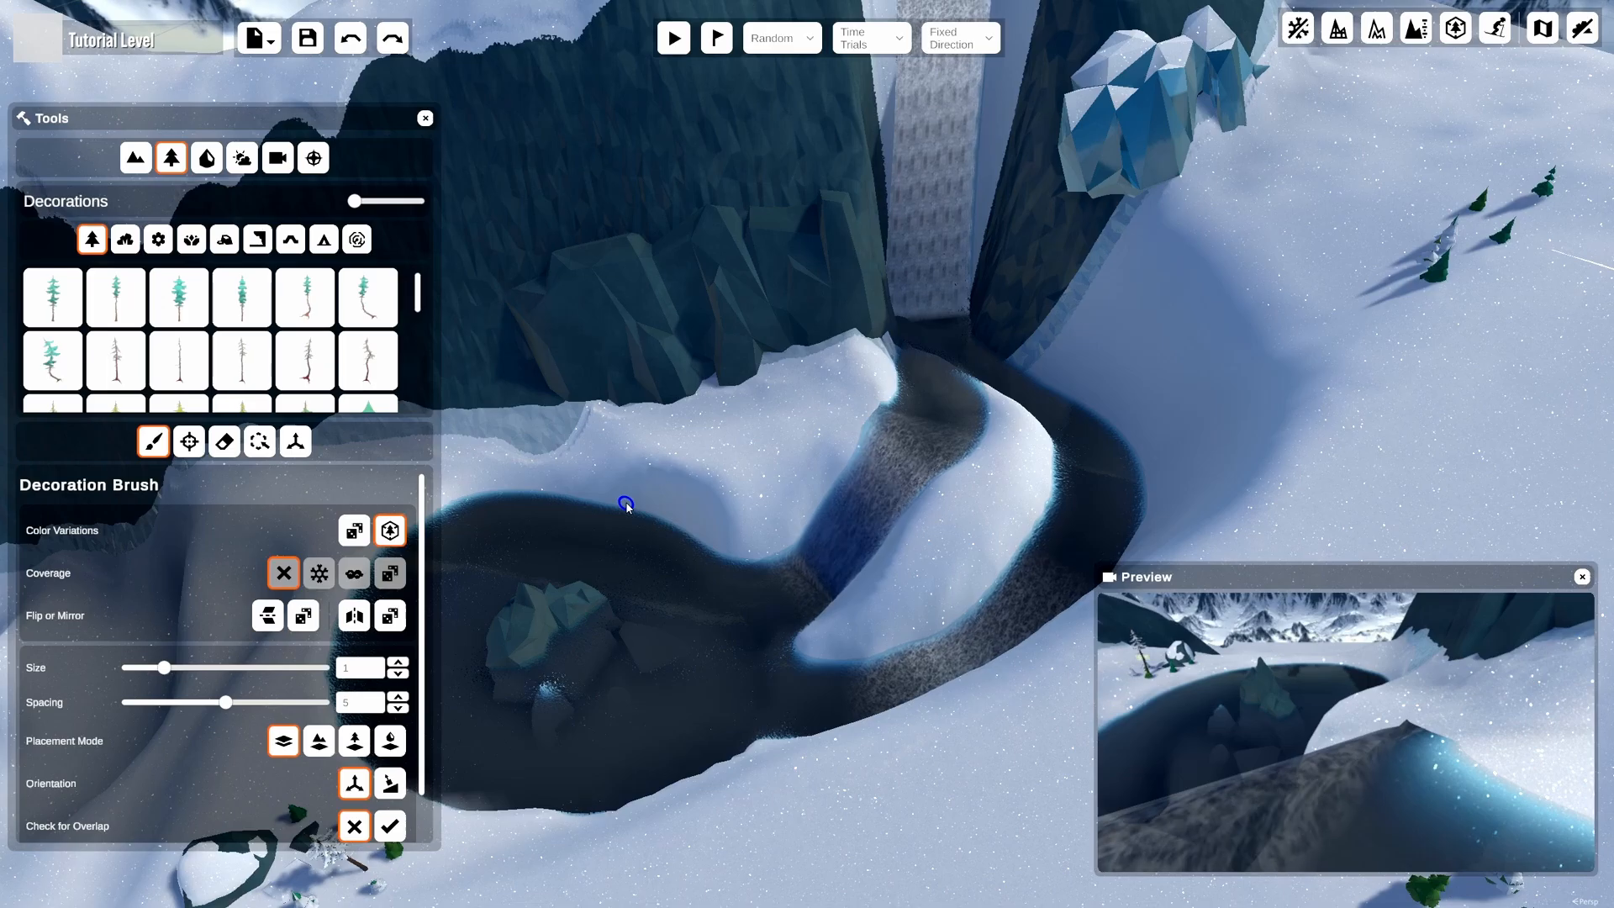